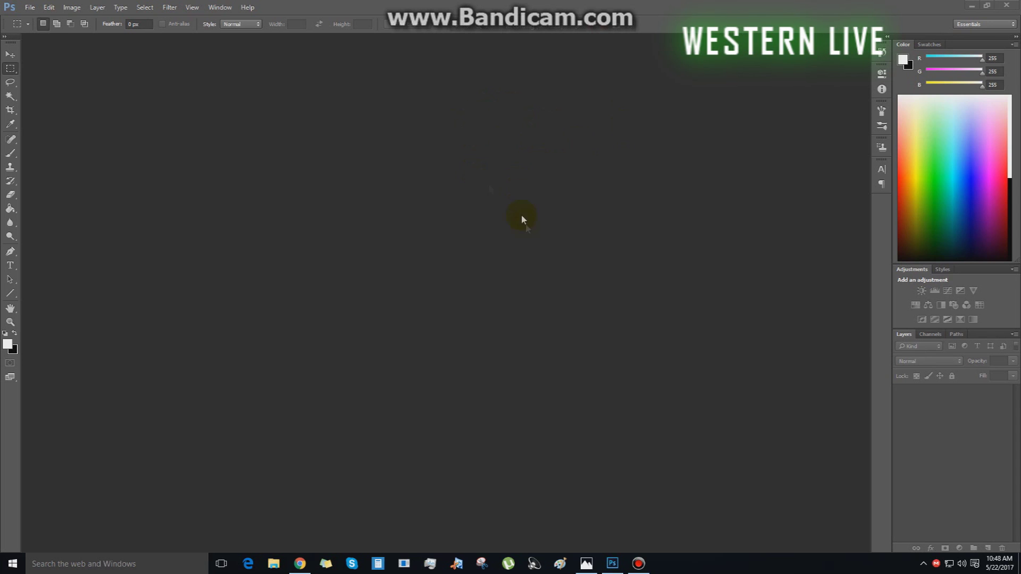
Create a new document 3000 pixels wide and 3000 pixels high with white background contents
left_click(500, 158)
key("ctrl+n")
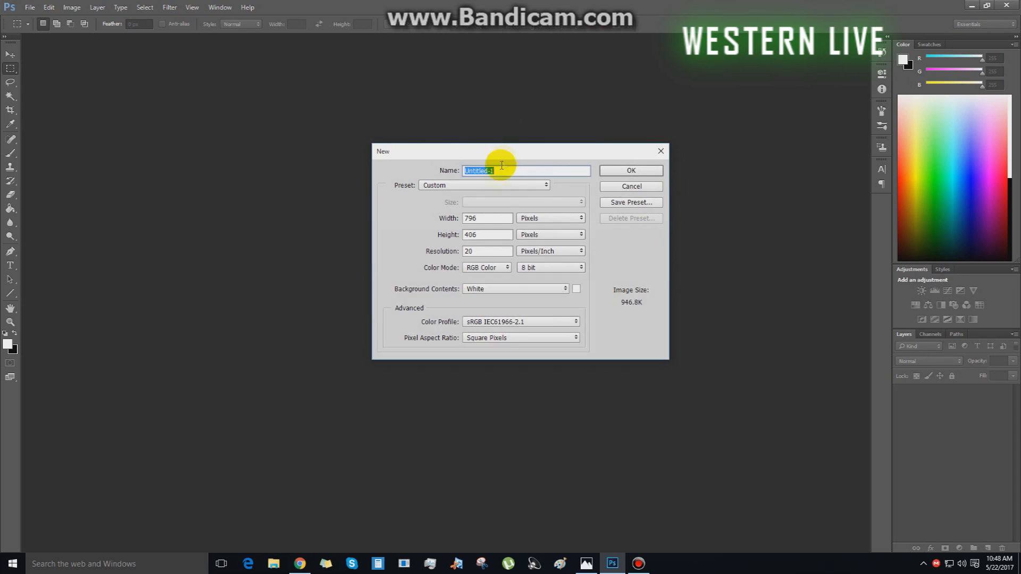
left_click_drag(562, 155, 545, 153)
double_click(486, 217)
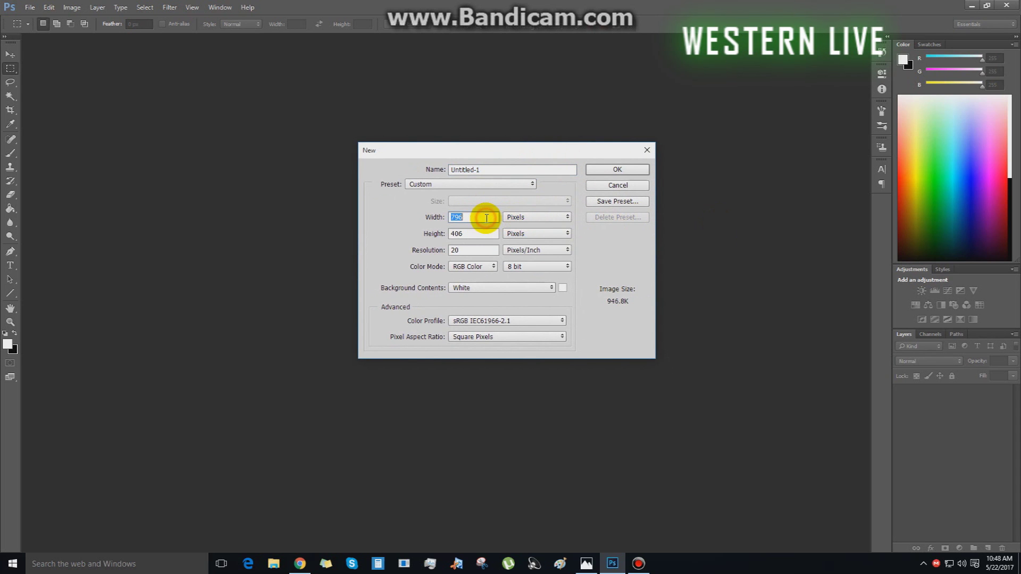
type("3000")
double_click(463, 234)
type("3000")
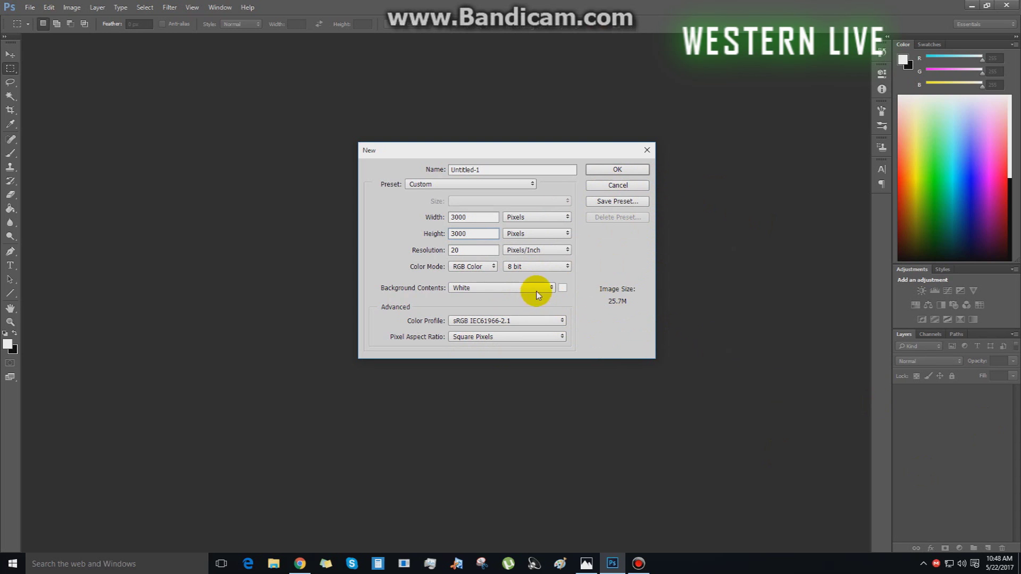
left_click(522, 287)
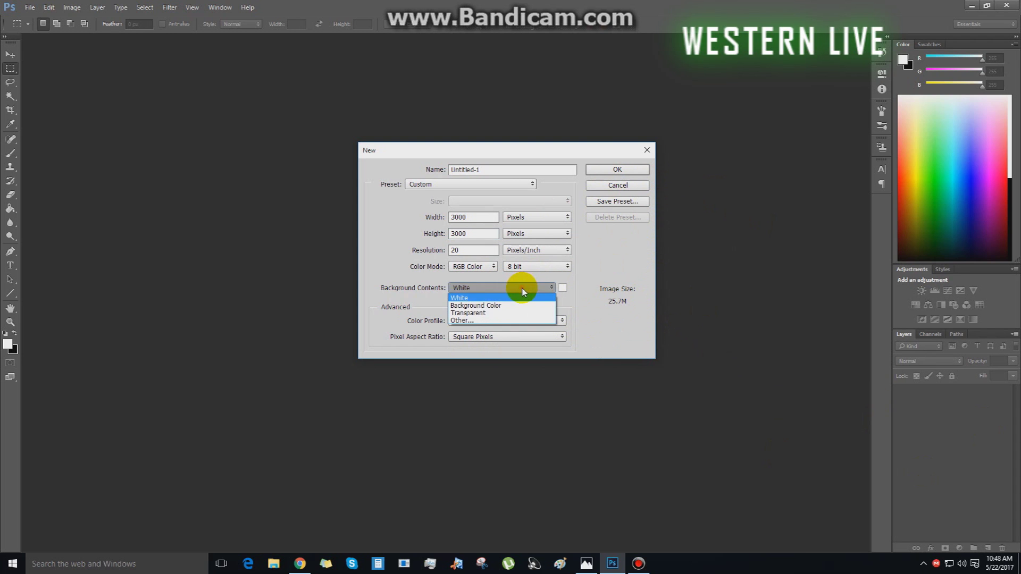
left_click(522, 288)
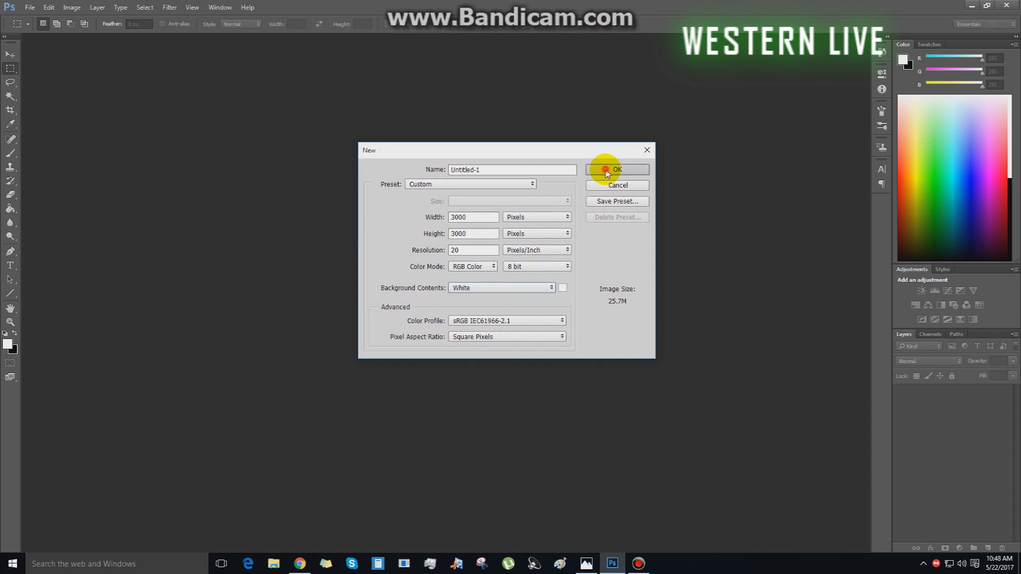
left_click(606, 168)
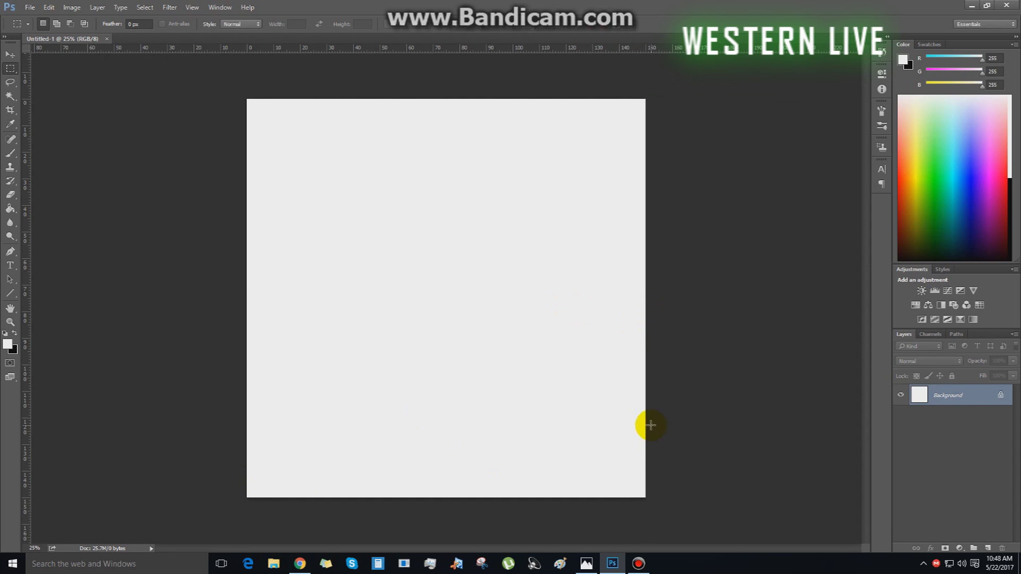
Unlock the Background layer and fill it with black (000000) using the Paint Bucket tool
left_click(988, 398)
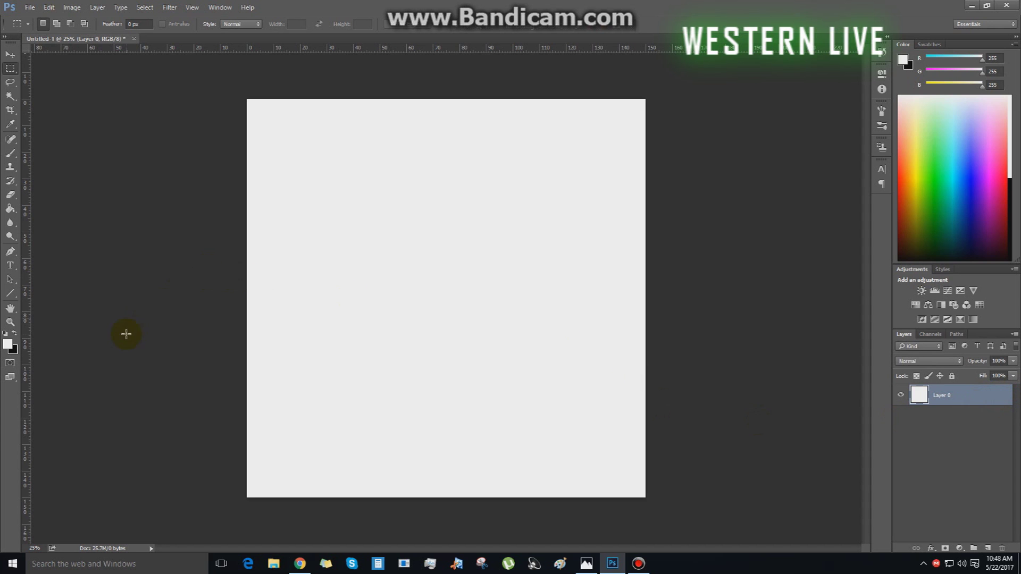
left_click(10, 208)
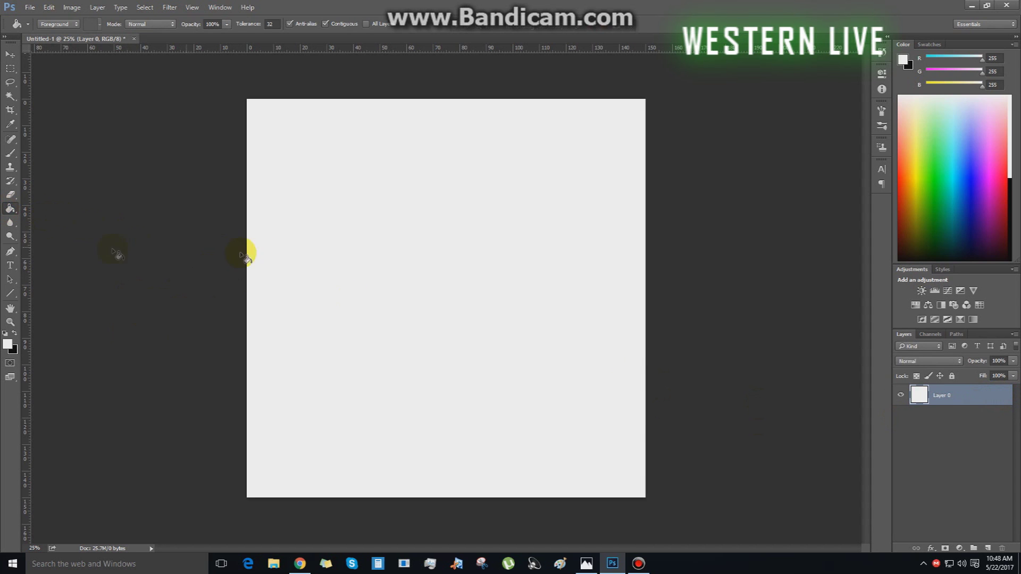
left_click(8, 343)
left_click_drag(691, 426, 736, 457)
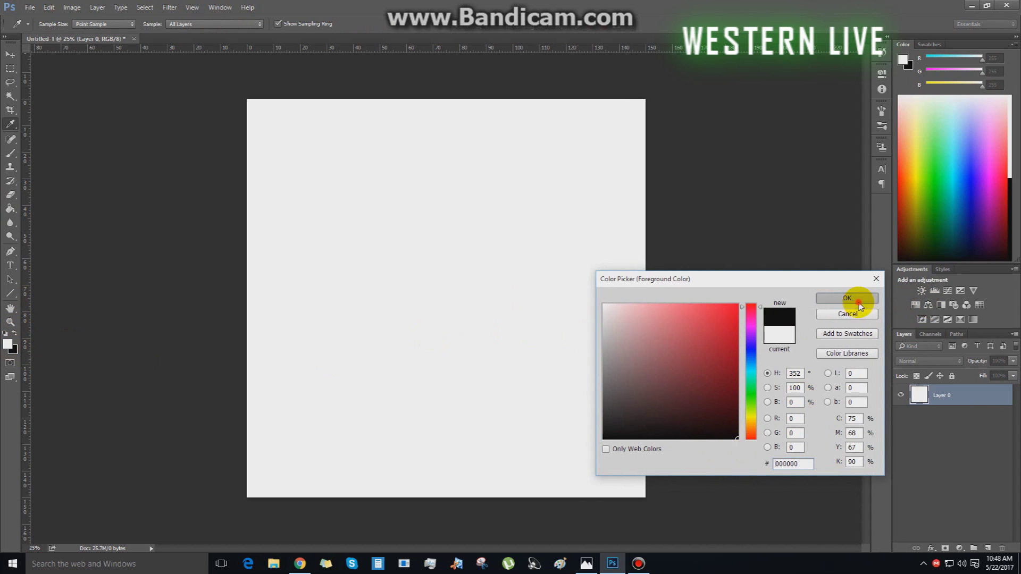
left_click(850, 298)
left_click(420, 227)
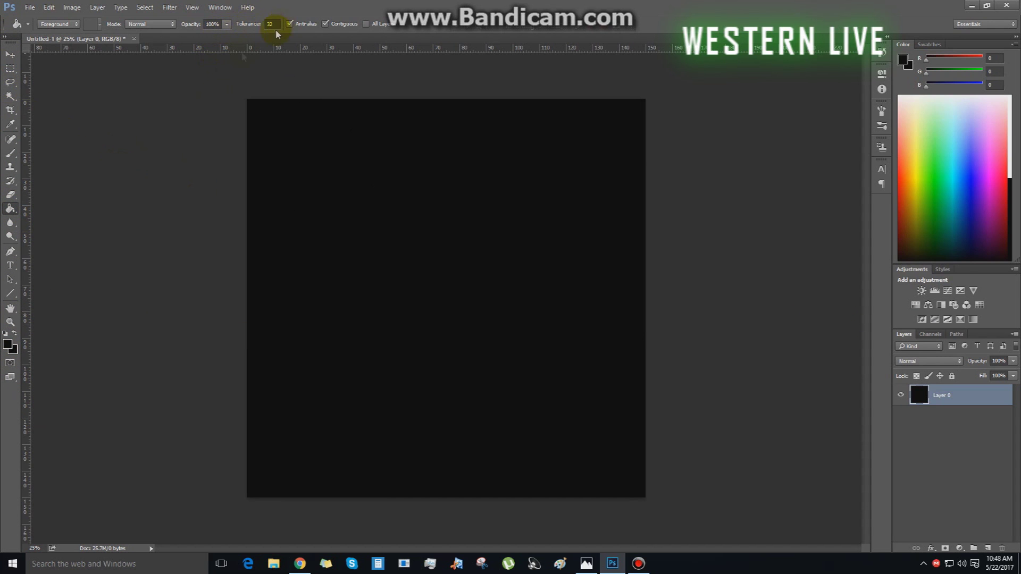
Set the foreground color to white (ffffff)
left_click(8, 343)
left_click(607, 312)
left_click(601, 303)
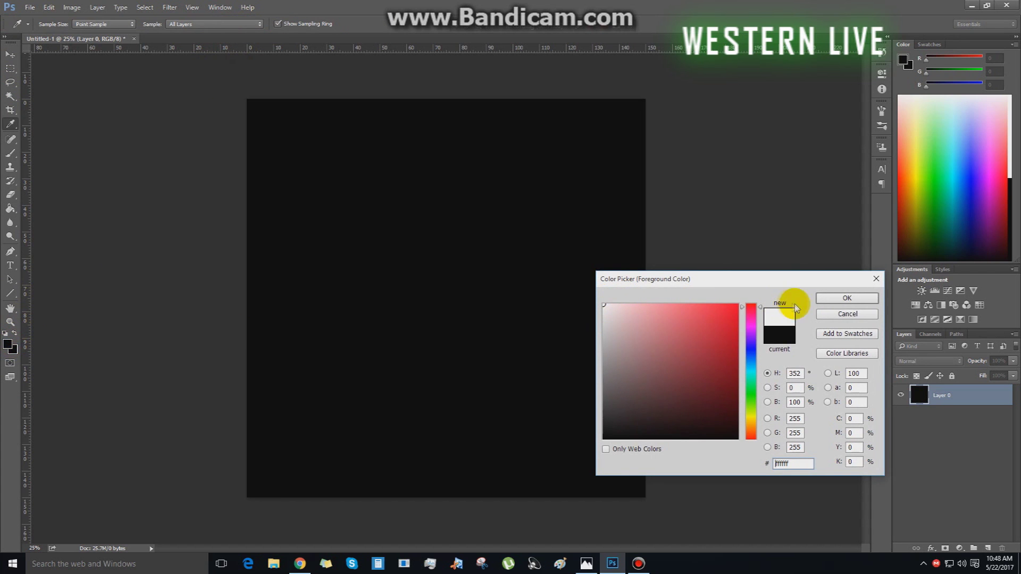
left_click(845, 297)
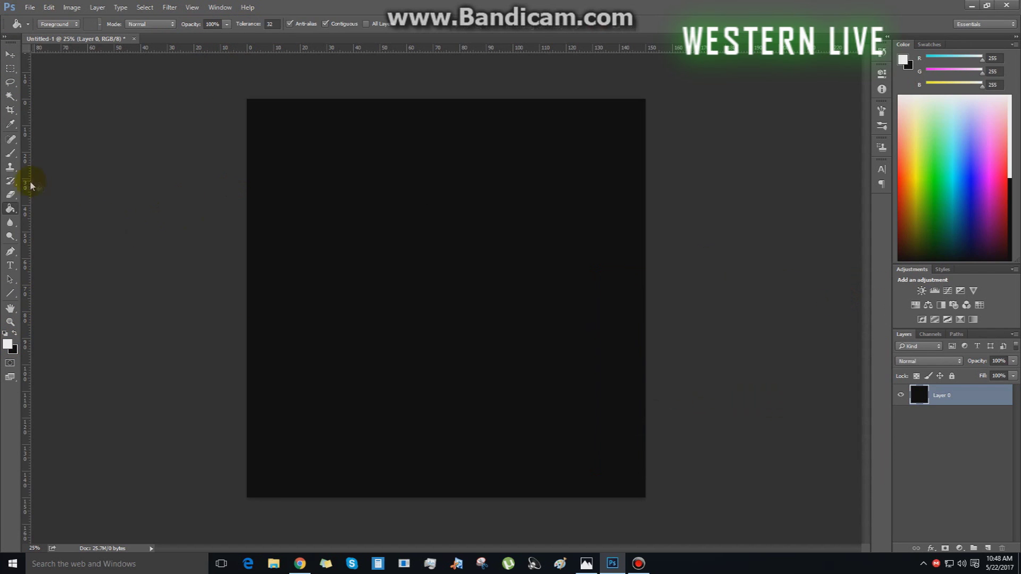
Draw a paragraph text box with the Type tool and extend it to cover the whole canvas
left_click(10, 264)
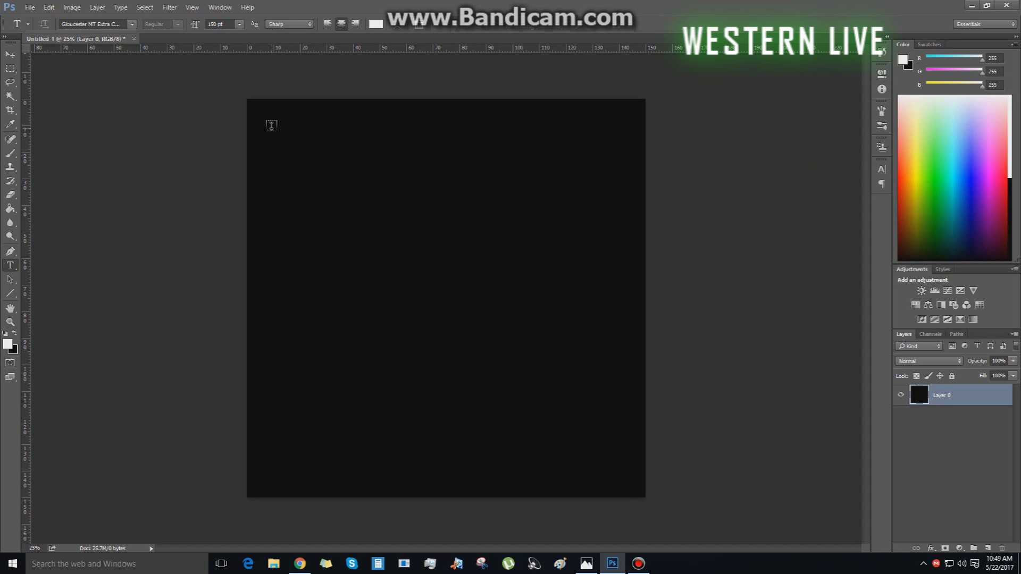
left_click_drag(269, 125, 645, 496)
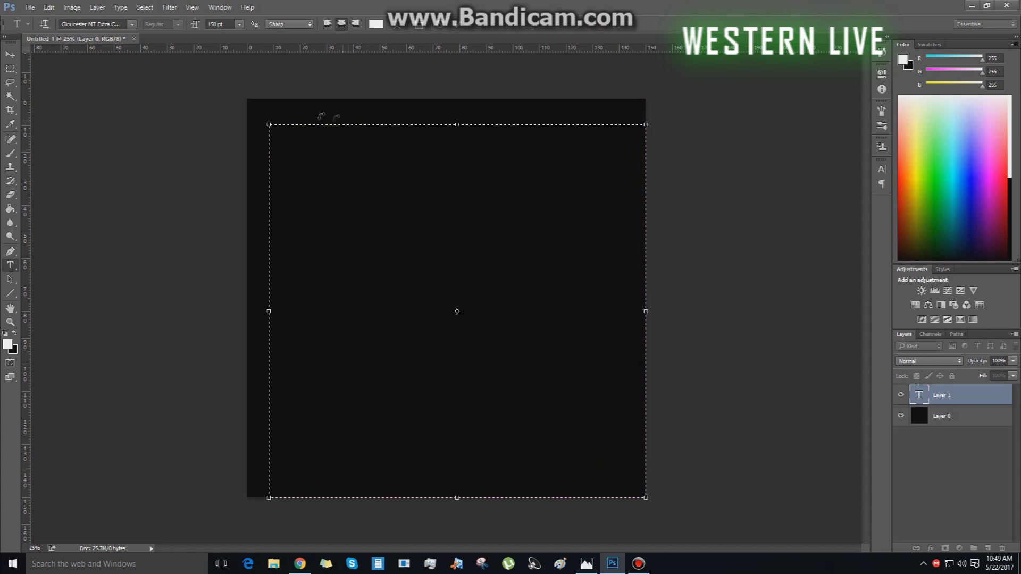
left_click_drag(269, 125, 247, 98)
Switch to the Photos app to view the reference image with the quote
left_click(975, 5)
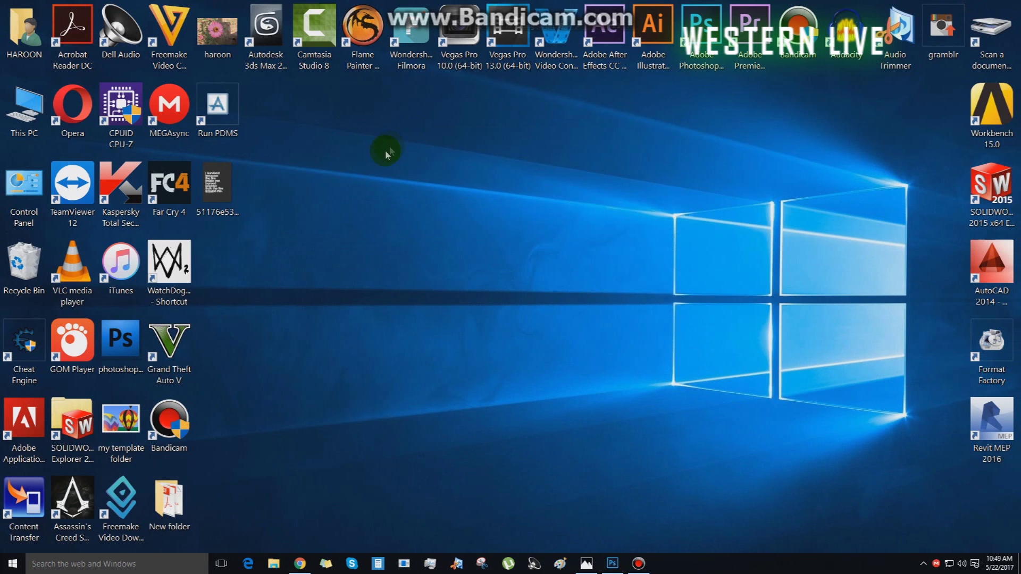
left_click(594, 567)
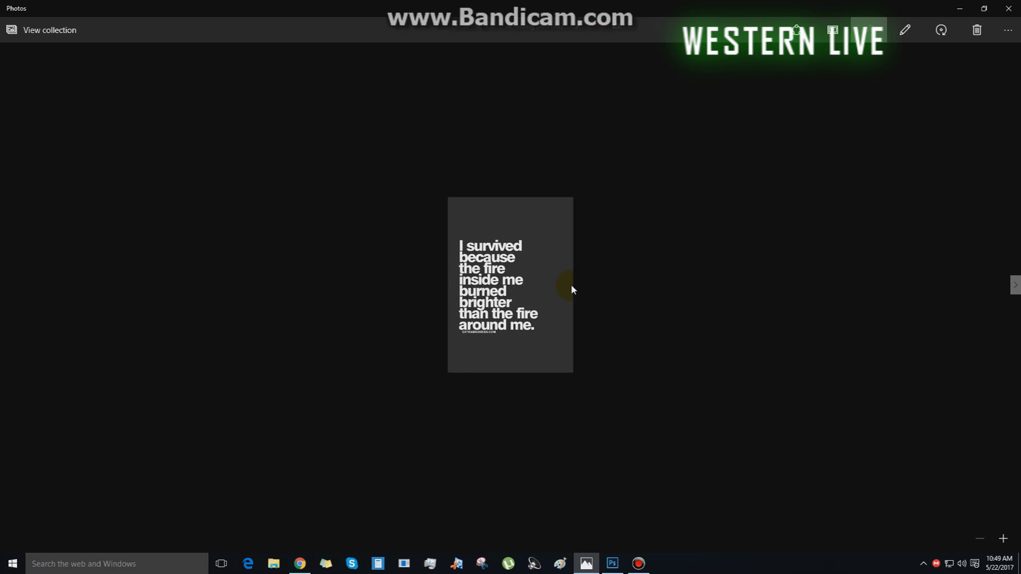
left_click(958, 15)
right_click(427, 193)
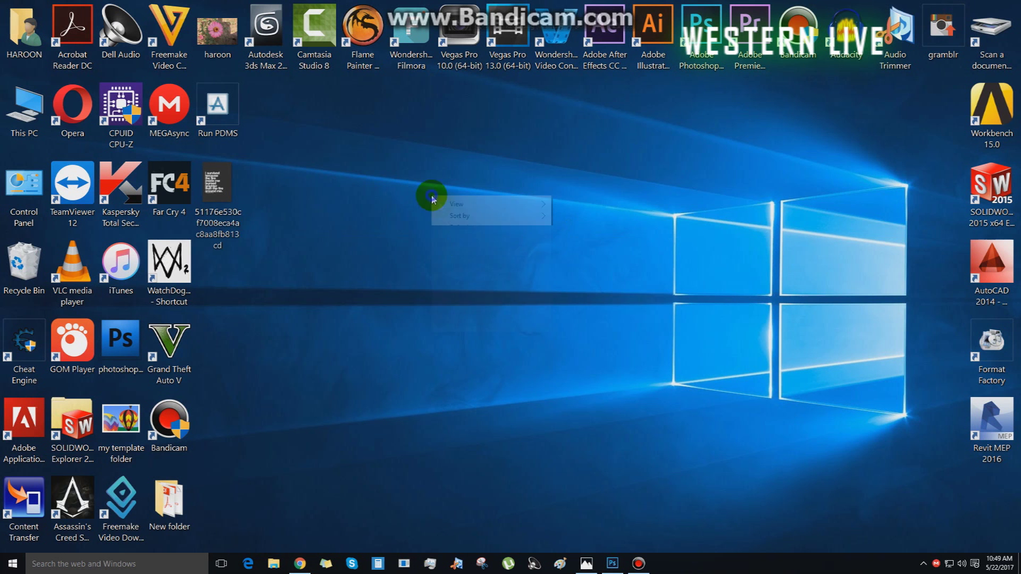
left_click(476, 227)
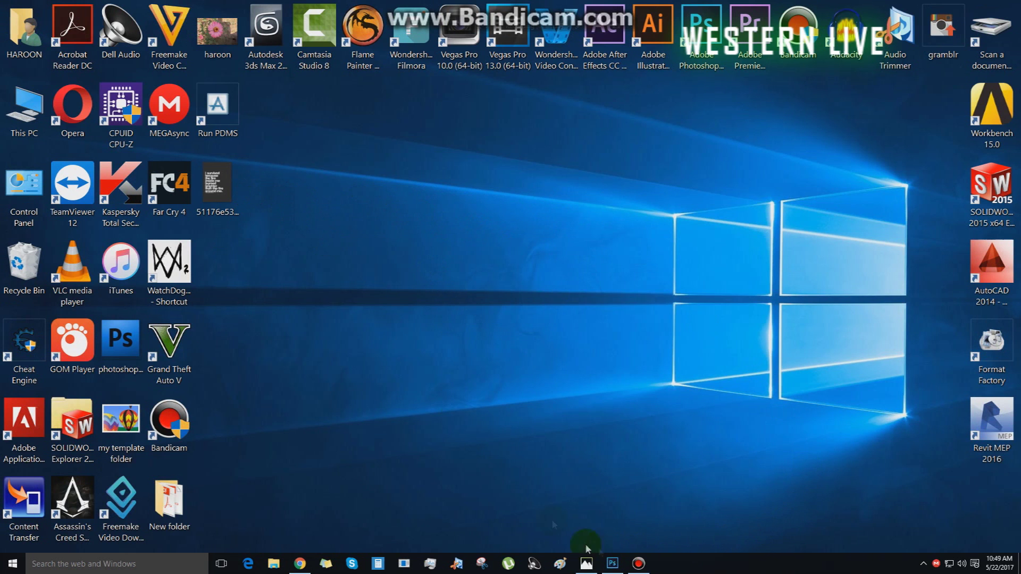
left_click(586, 565)
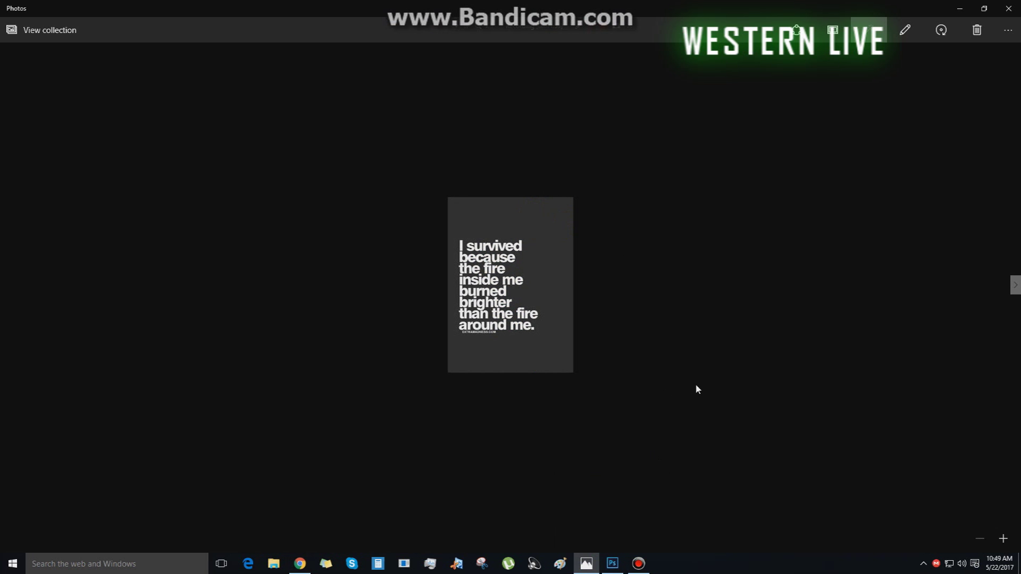
left_click(613, 564)
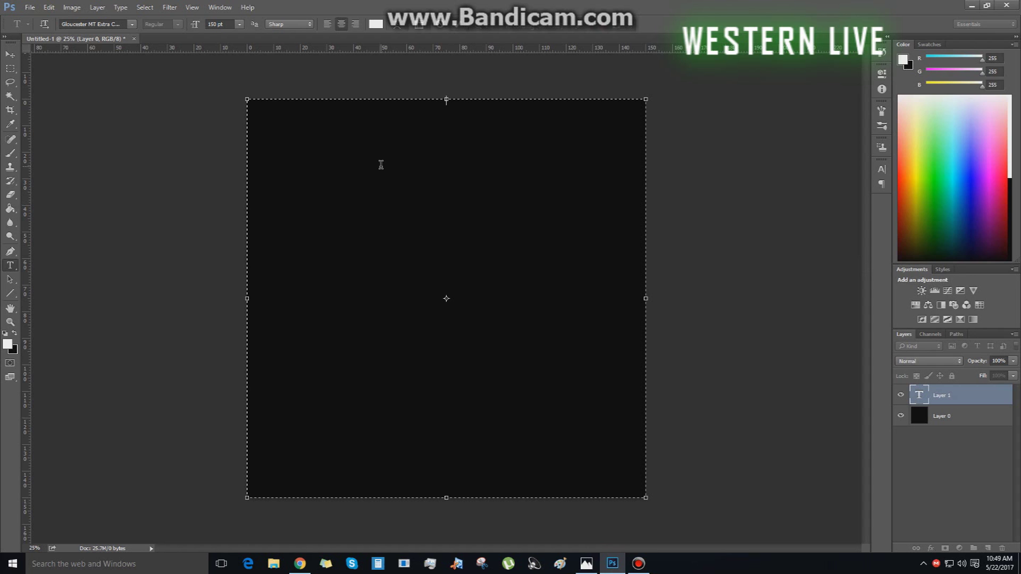
left_click(585, 563)
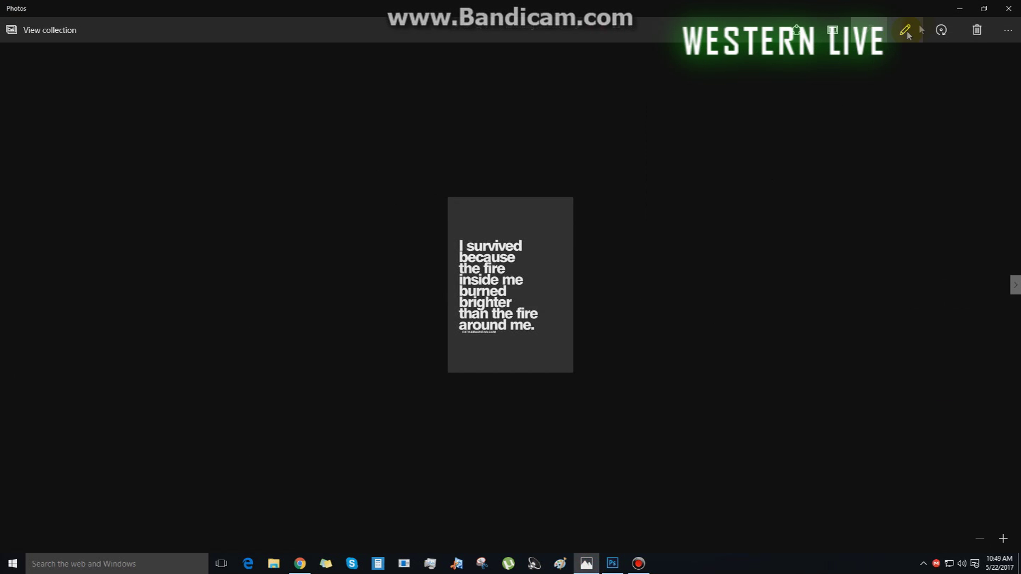
Shrink the Photos and Photoshop windows and arrange them side by side so the reference quote stays visible beside the canvas
left_click(984, 8)
left_click_drag(305, 4, 191, 101)
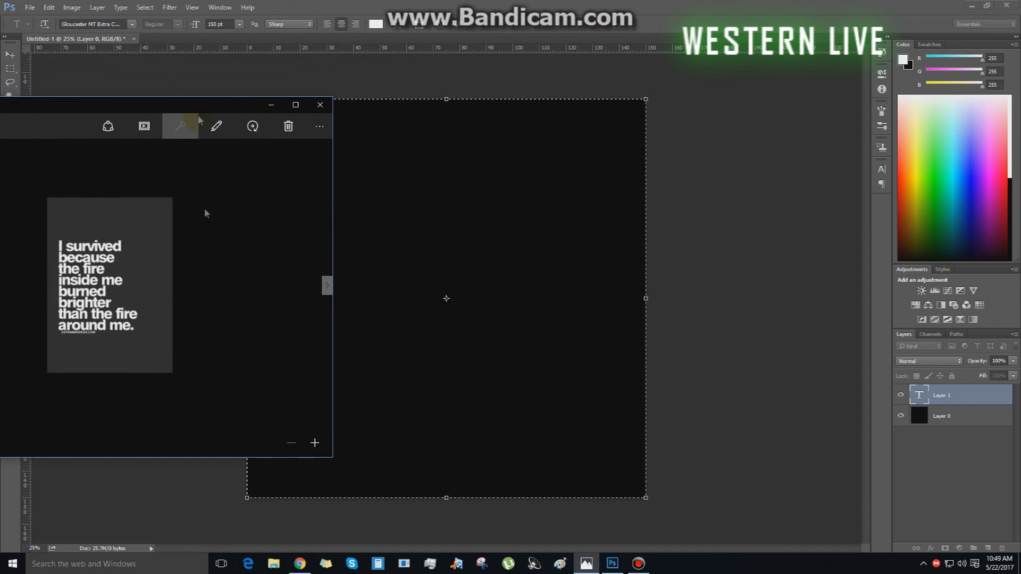
left_click_drag(332, 457, 212, 388)
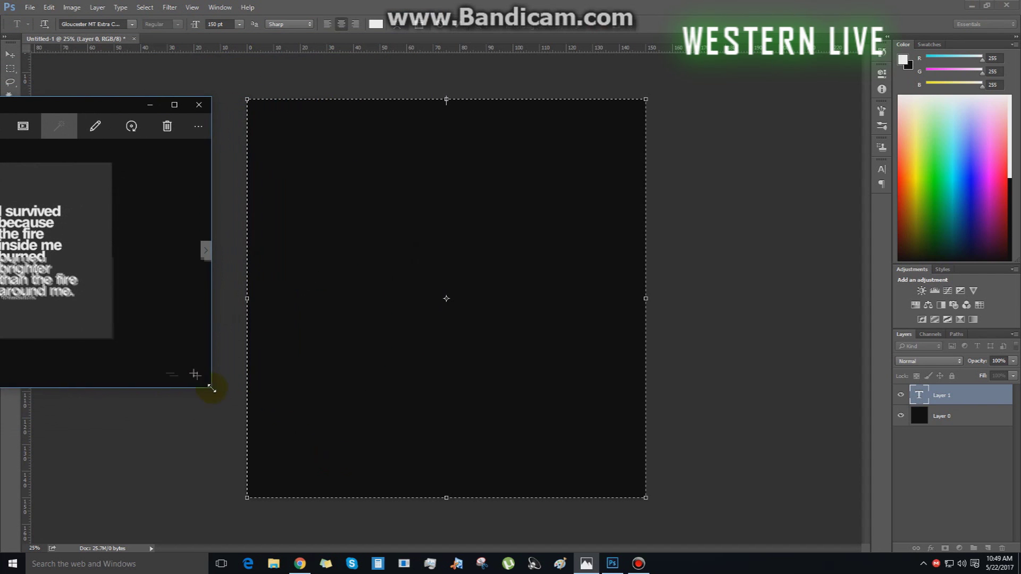
left_click_drag(103, 103, 141, 90)
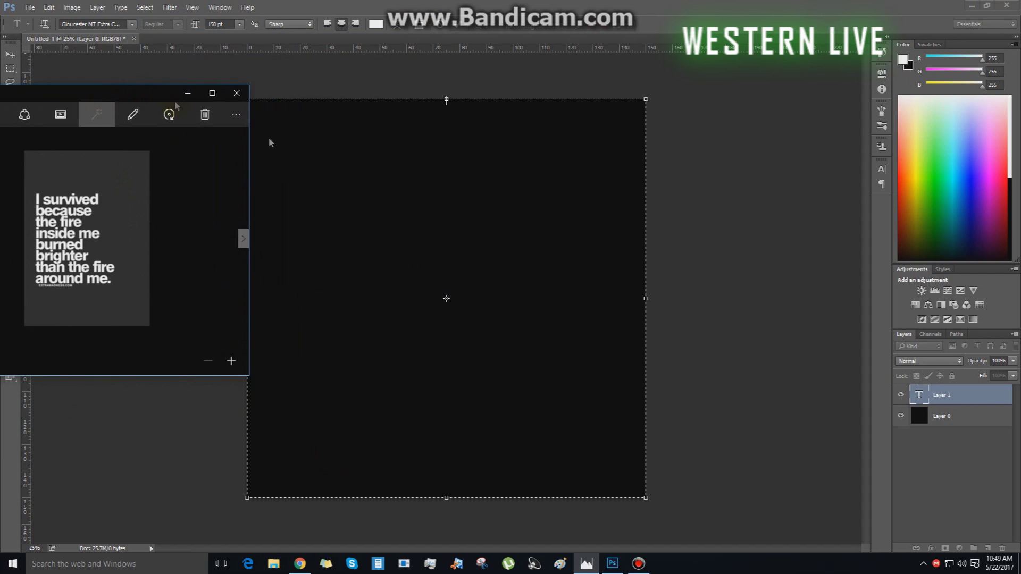
left_click(414, 161)
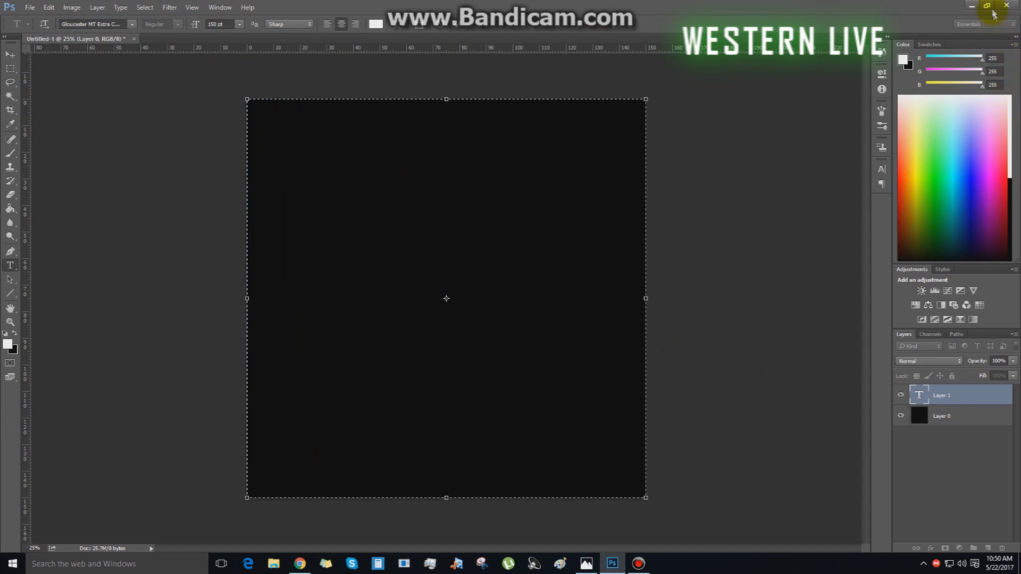
left_click(986, 5)
left_click_drag(376, 21, 537, 30)
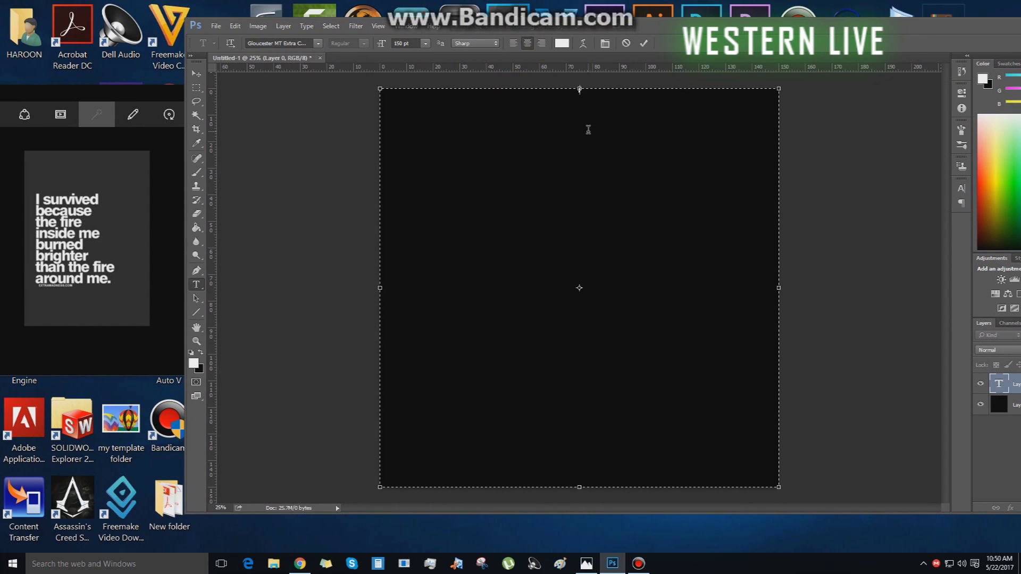
Enter the quote "I SURVIVED BECAUSE THE FIRE INSIDE ME BURNED BRIGHTER THAN THE FIRE AROUND ME" over several lines in the text box
type("survived becausethe fire inside me")
key("Return")
type("burned")
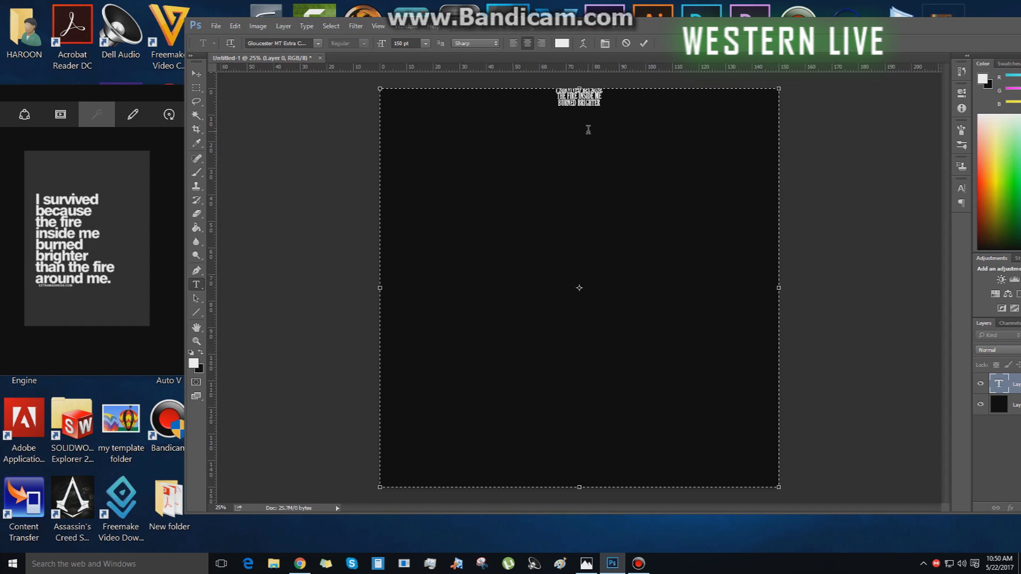
type("THAN")
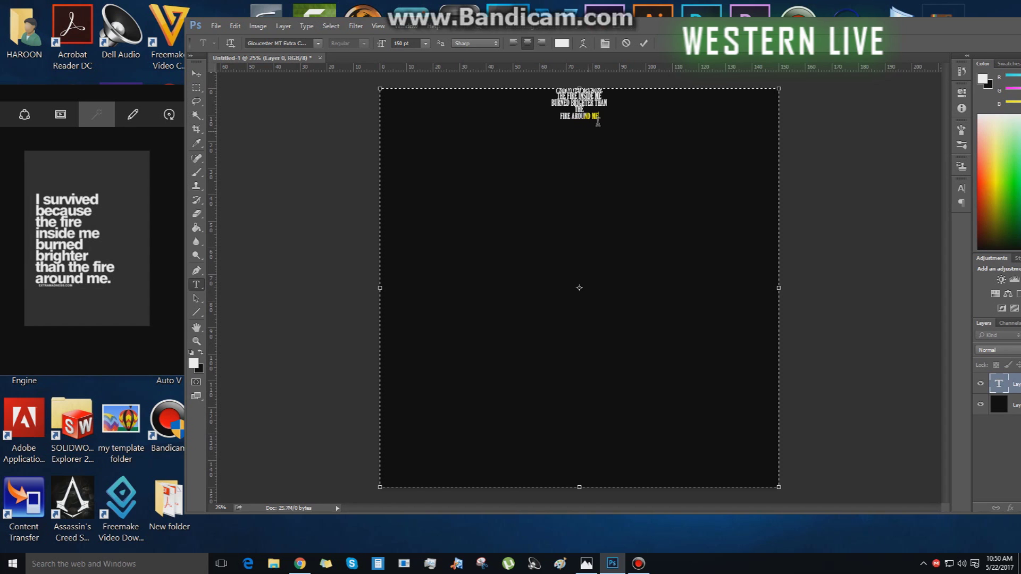
Set the font size of the entire quote to 600 pt
key("ctrl+a")
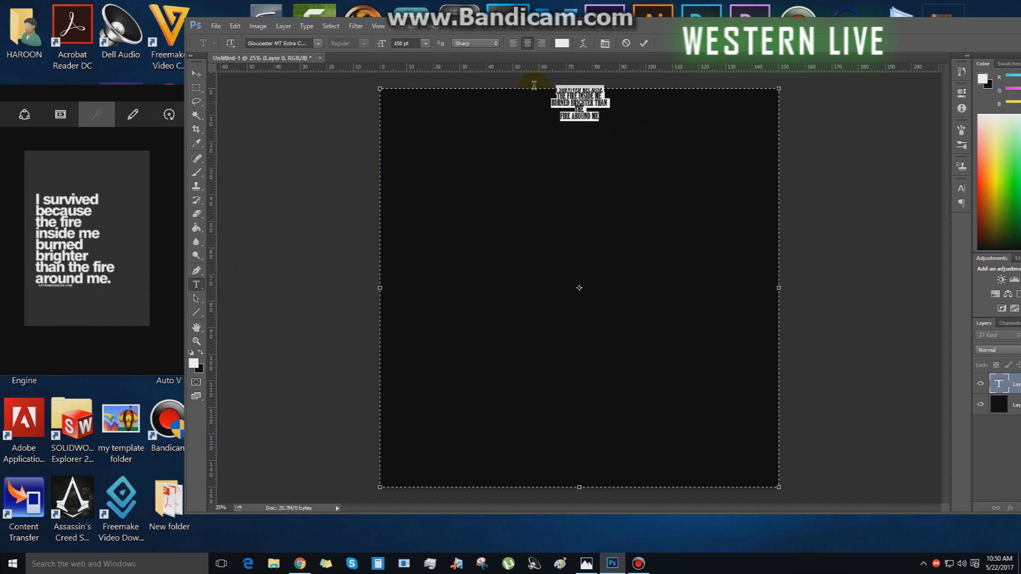
left_click(425, 43)
left_click(415, 43)
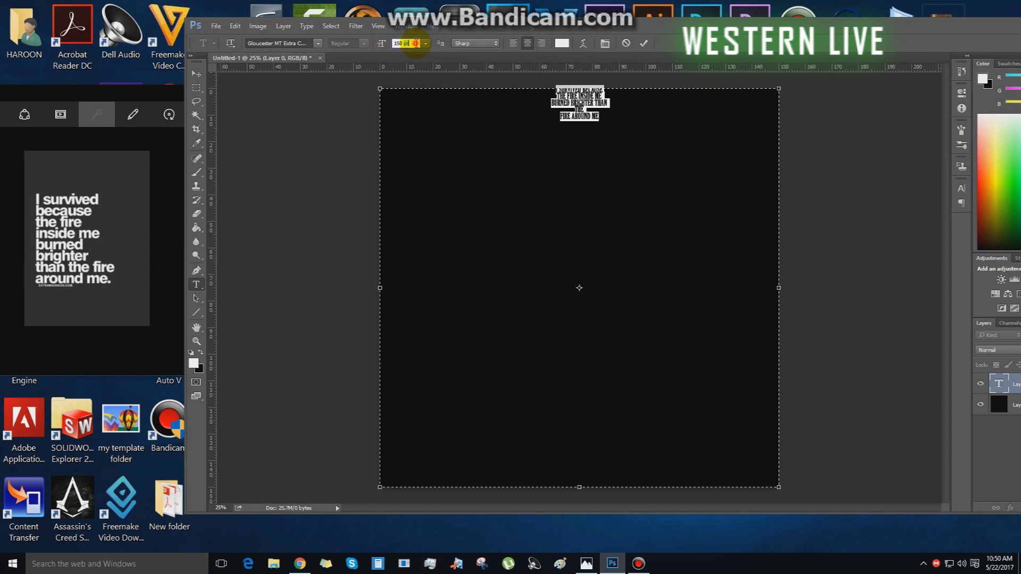
double_click(416, 44)
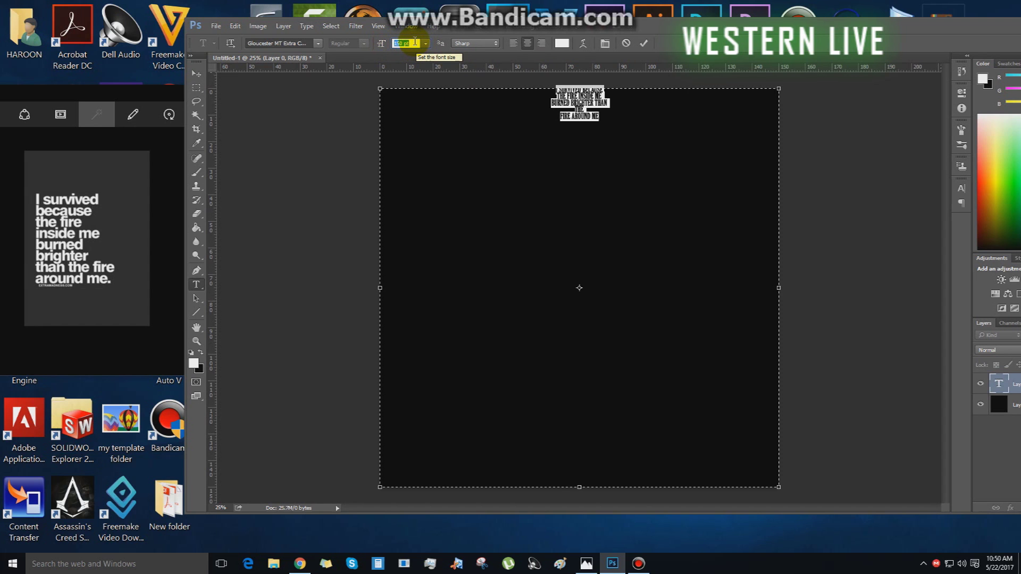
type("300")
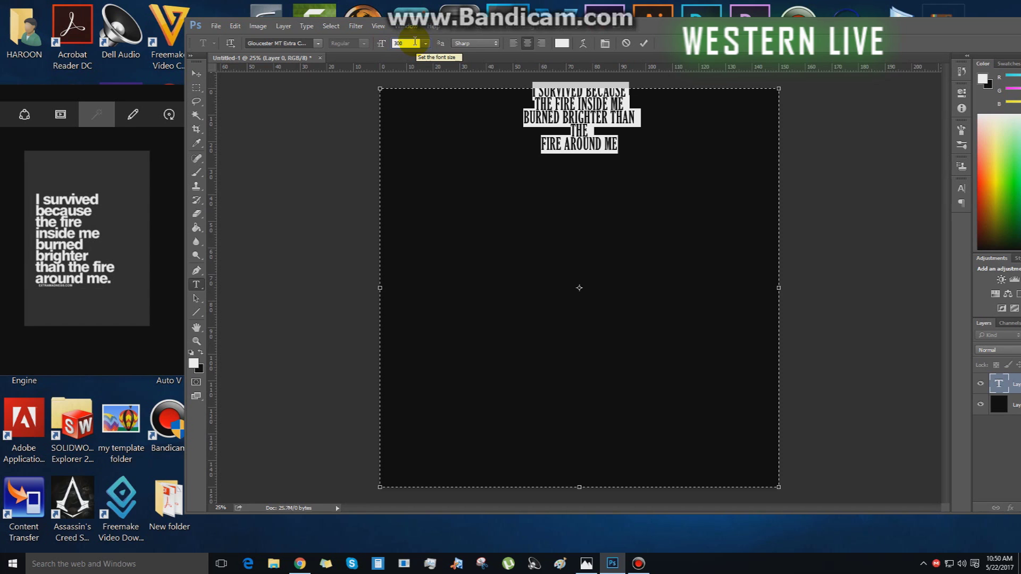
left_click(415, 43)
left_click(377, 44)
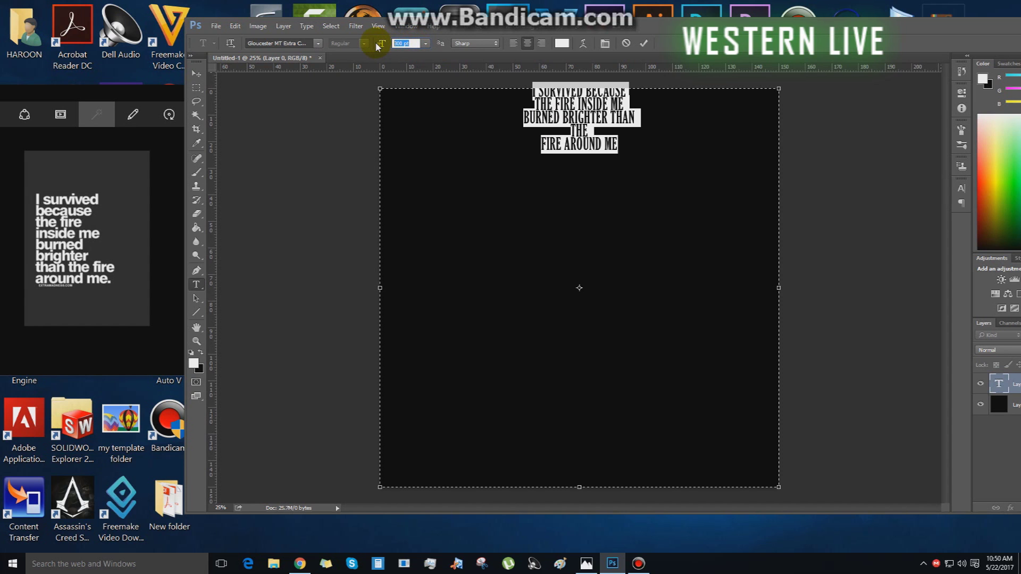
type("600")
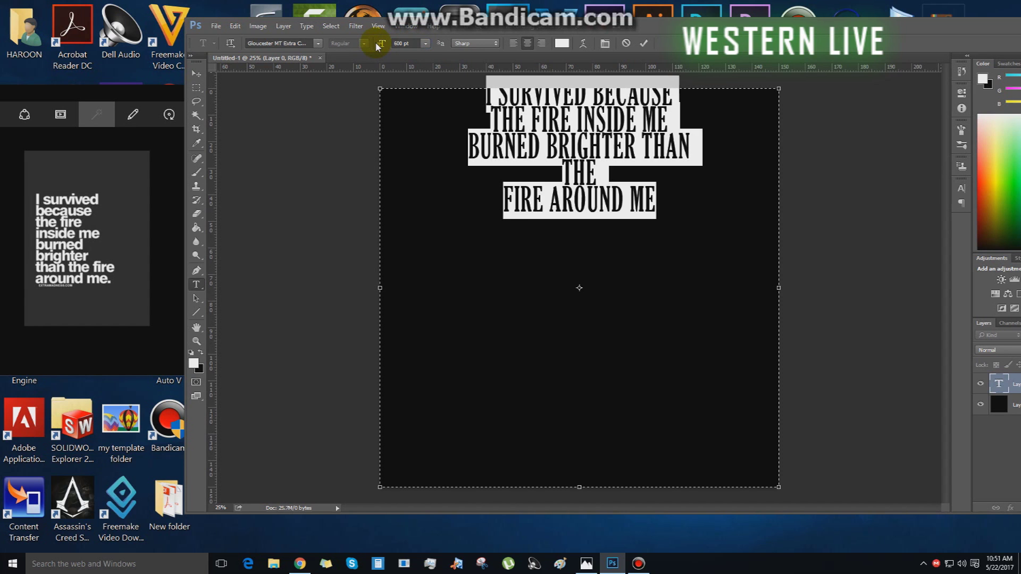
Move the quote text down toward the middle of the canvas, keeping it horizontally centered
left_click(196, 73)
left_click_drag(587, 174, 554, 267)
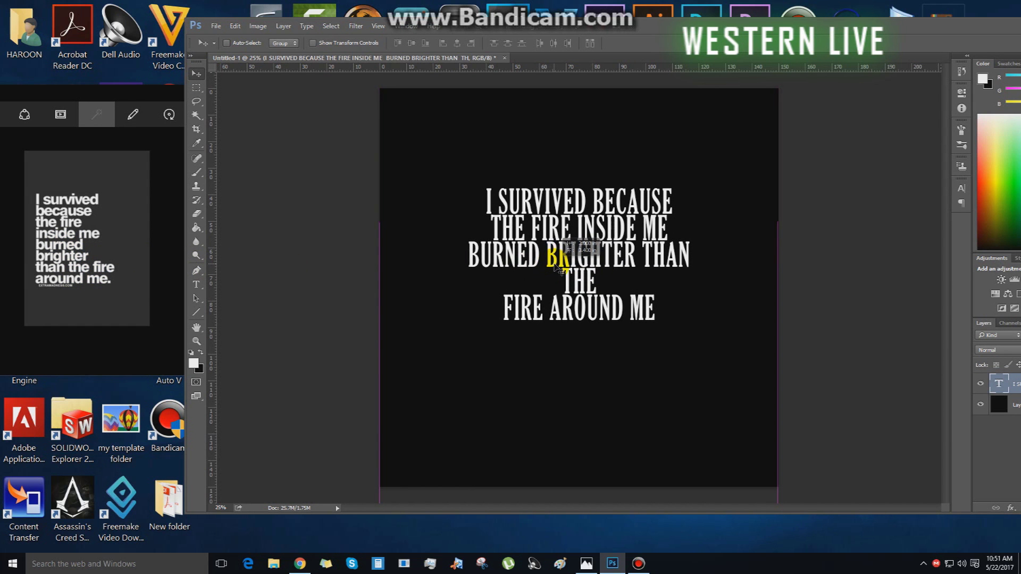
Maximize the Photoshop window and set the tracking of the entire quote to 100
double_click(968, 23)
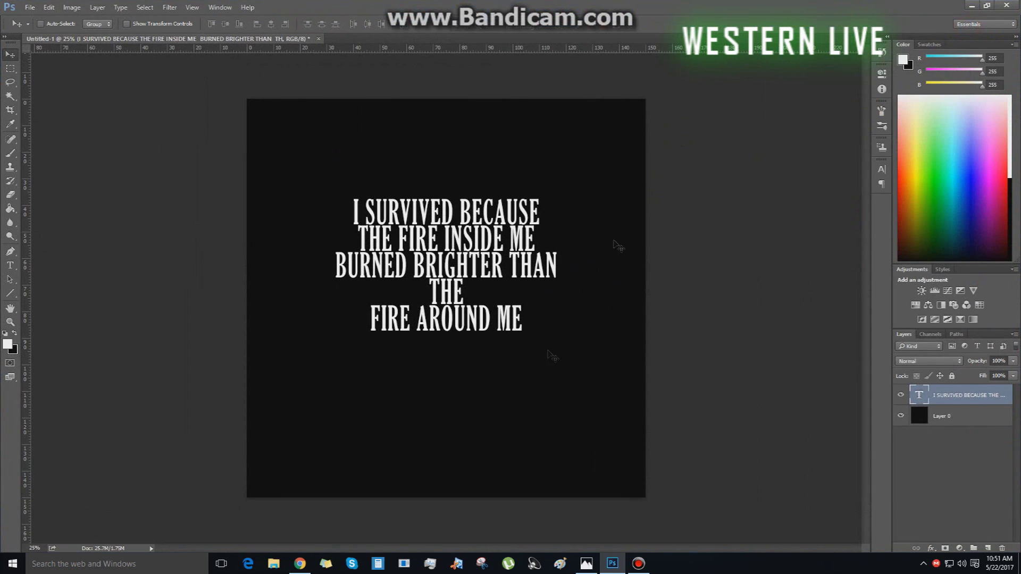
left_click(9, 265)
left_click_drag(551, 337, 263, 186)
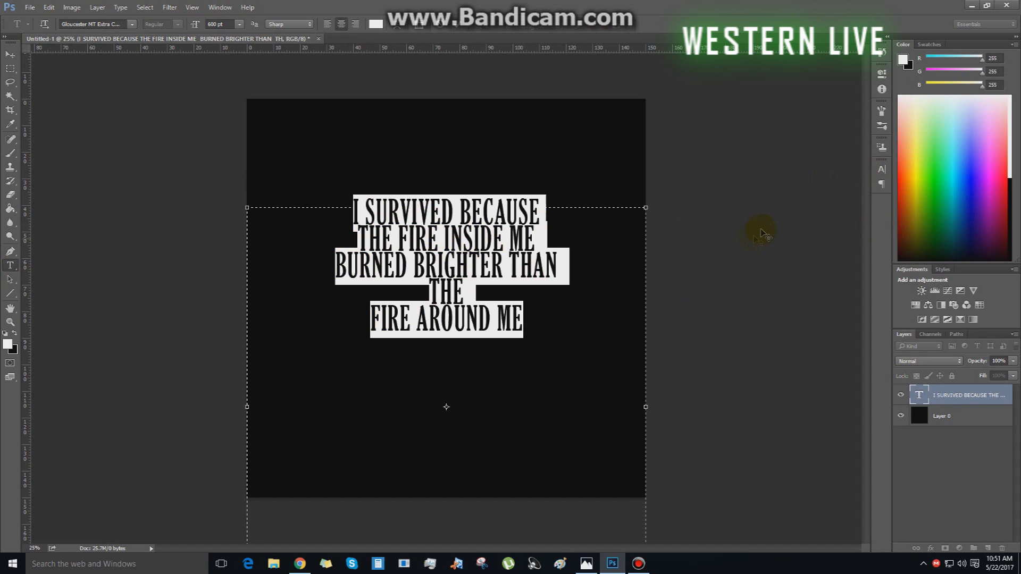
left_click(880, 177)
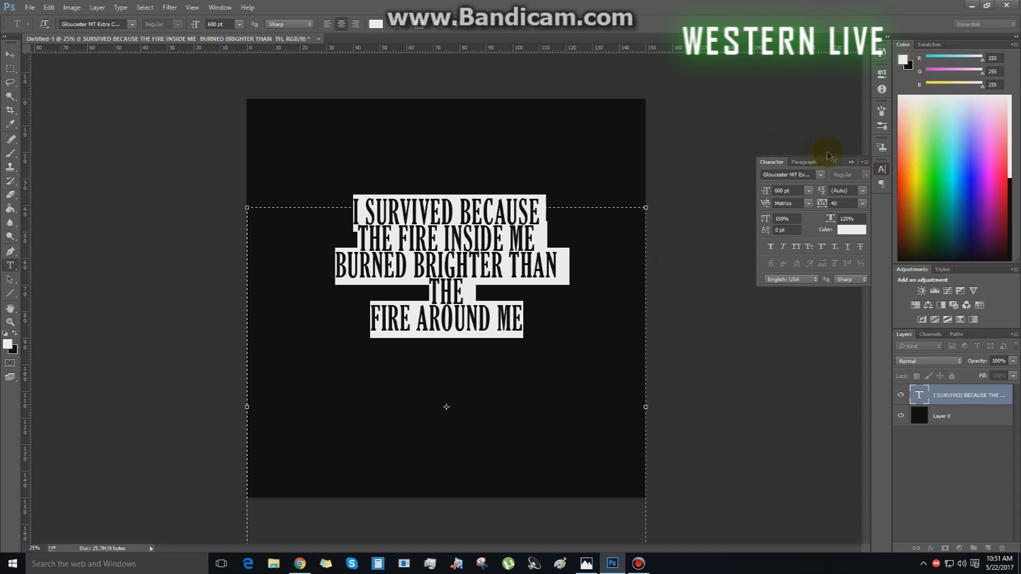
left_click(862, 204)
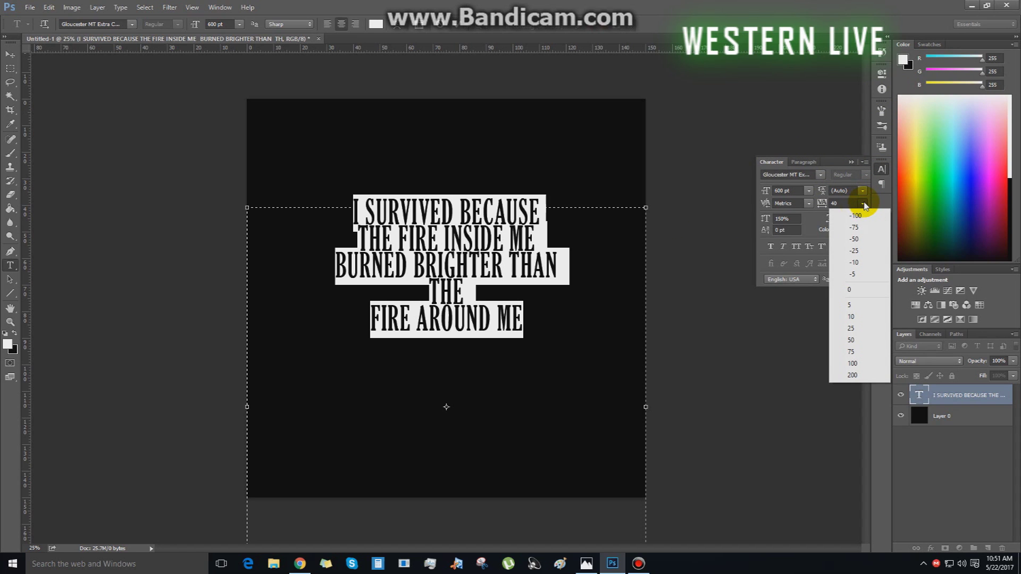
left_click(850, 352)
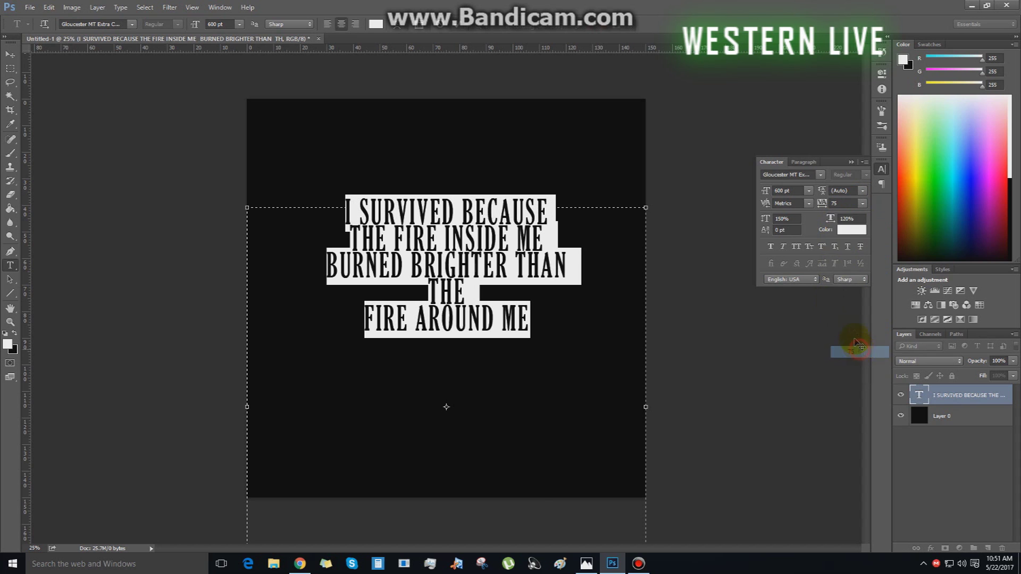
left_click(862, 203)
left_click(852, 363)
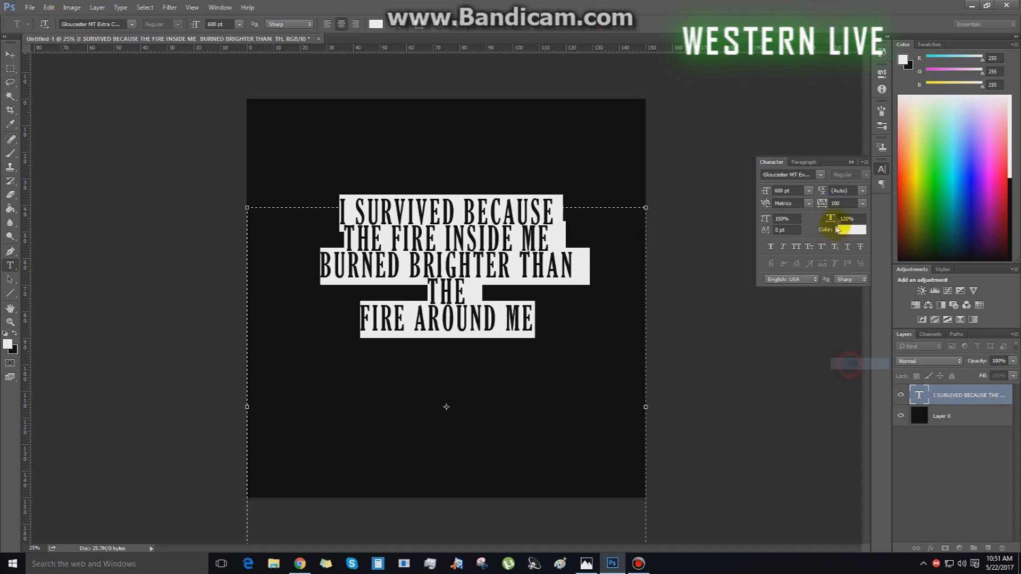
left_click(547, 321)
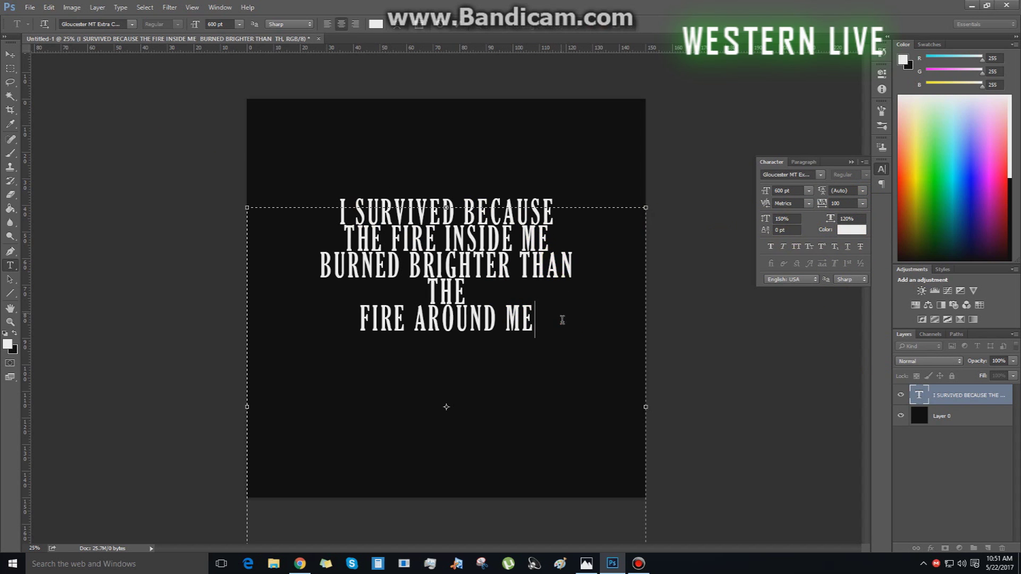
Set the leading of the entire quote to 1500 pt
left_click_drag(562, 322, 324, 203)
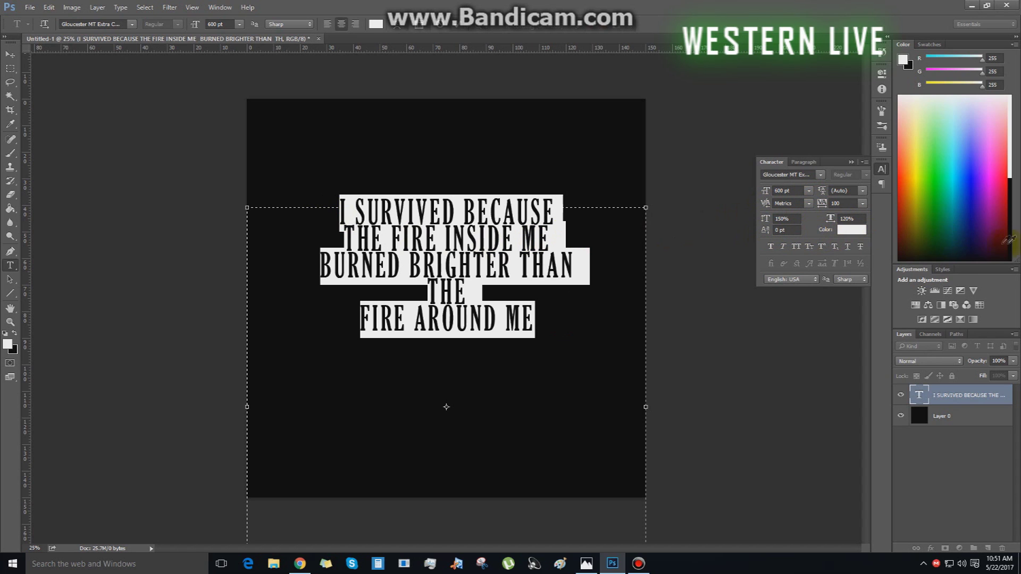
left_click(863, 190)
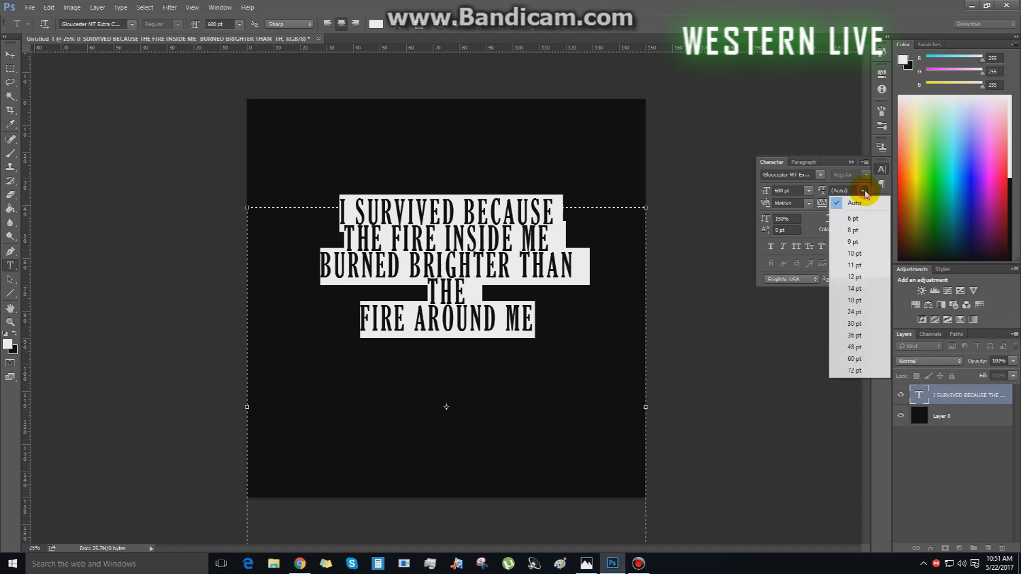
left_click(855, 190)
left_click(863, 190)
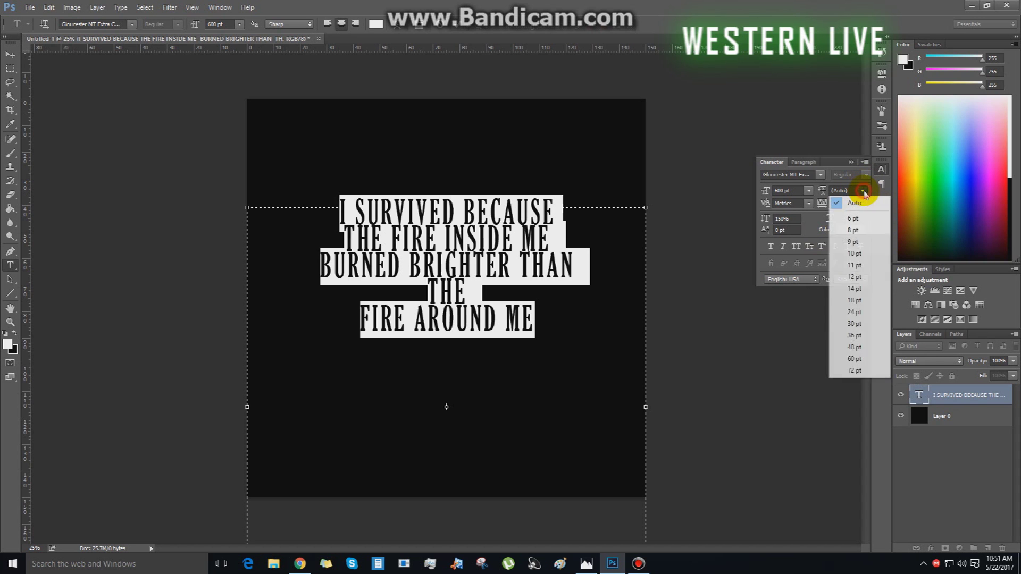
left_click(855, 358)
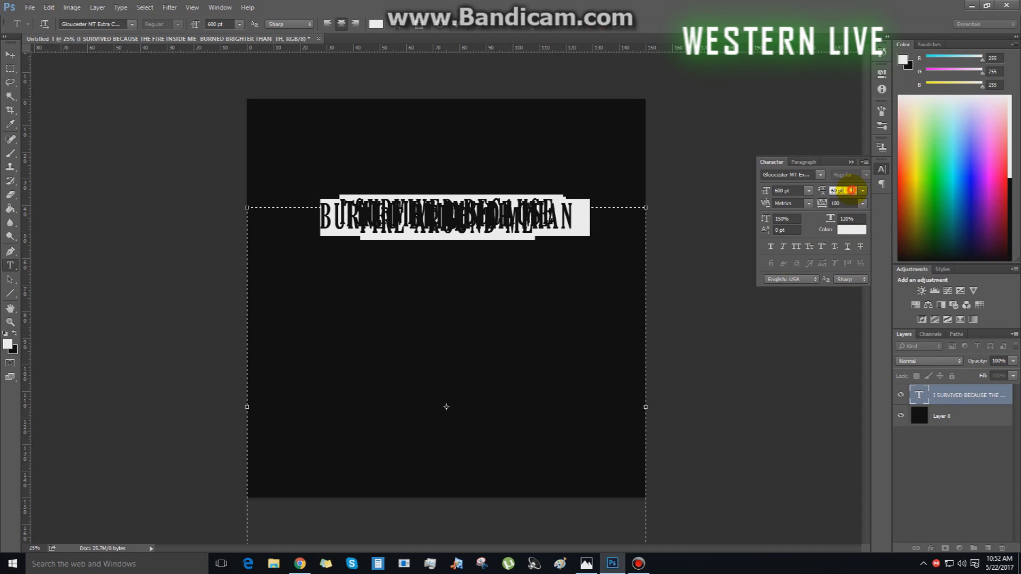
left_click(851, 190)
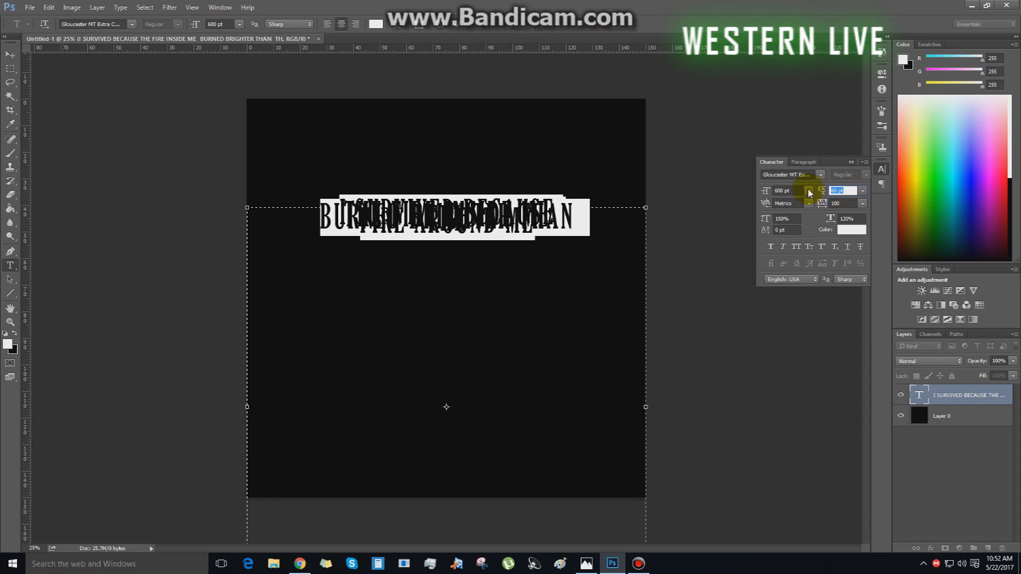
type("300")
key("BackSpace")
key("BackSpace")
key("BackSpace")
type("1500")
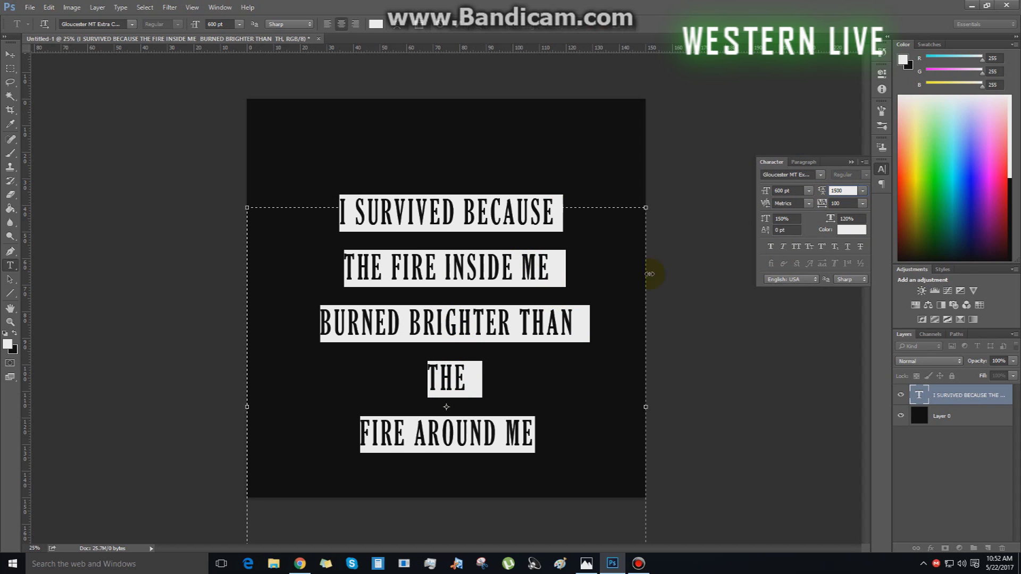
Close the character settings and move the quote up so it sits centered on the canvas
left_click(10, 54)
left_click_drag(442, 292, 440, 269)
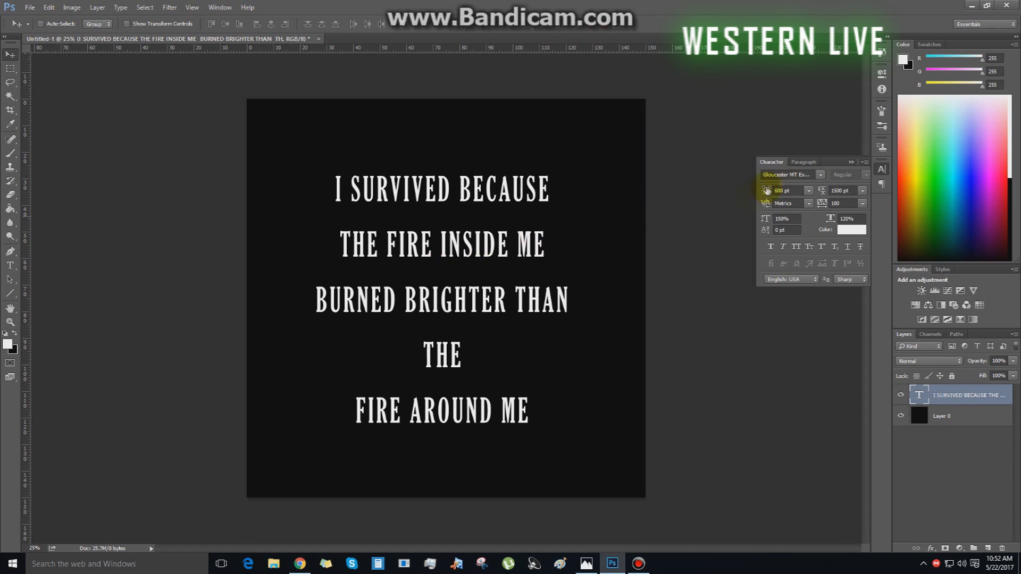
left_click(851, 162)
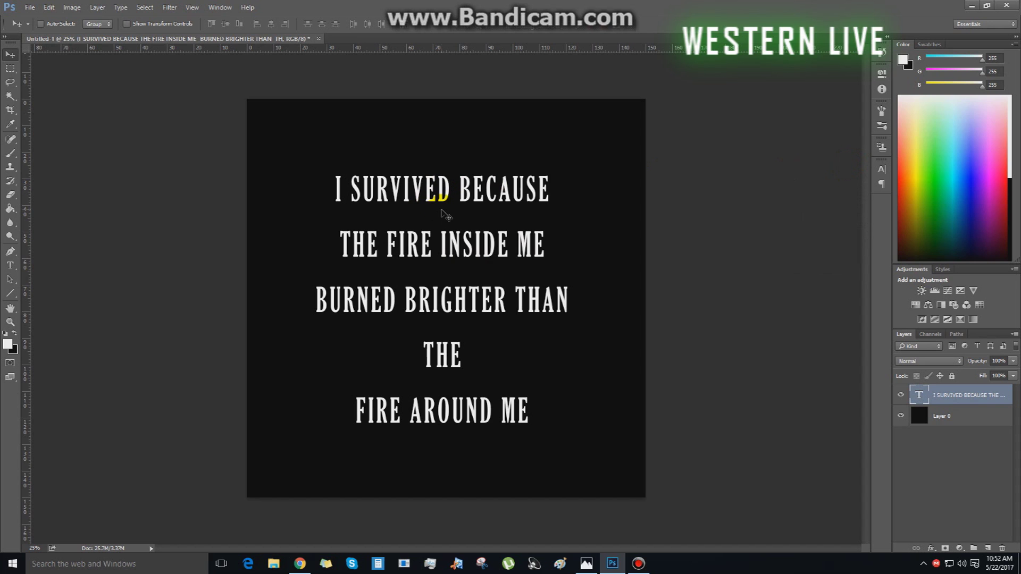
left_click_drag(446, 240, 446, 235)
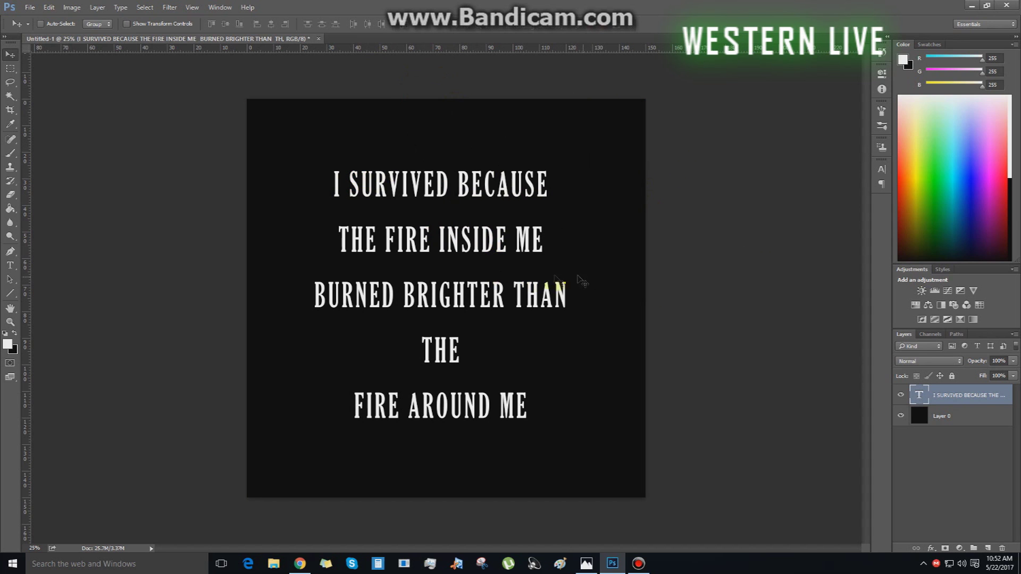
left_click_drag(470, 234, 475, 229)
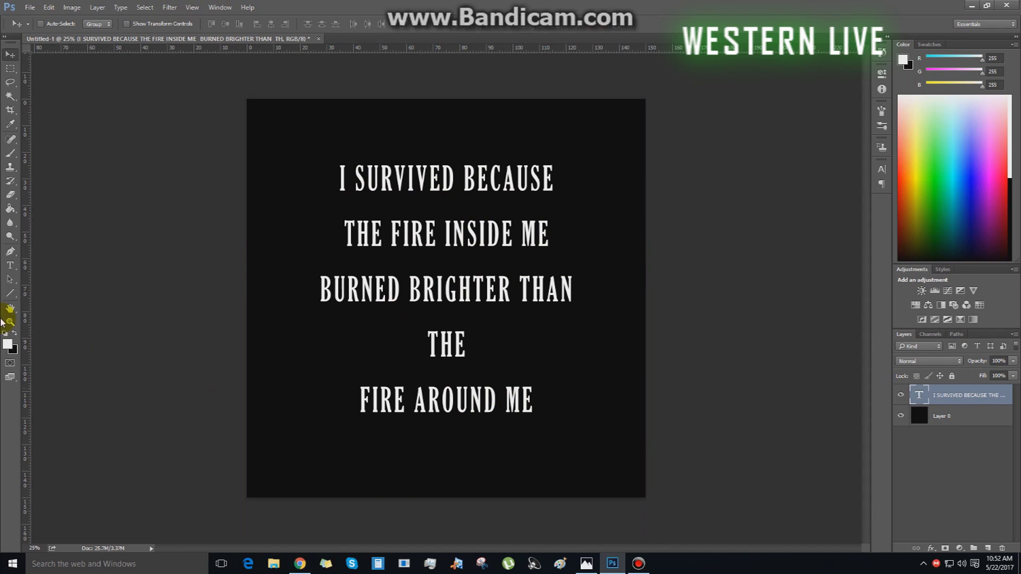
Add a period after "FIRE AROUND ME" at the end of the quote
left_click(10, 265)
left_click(540, 400)
type(".")
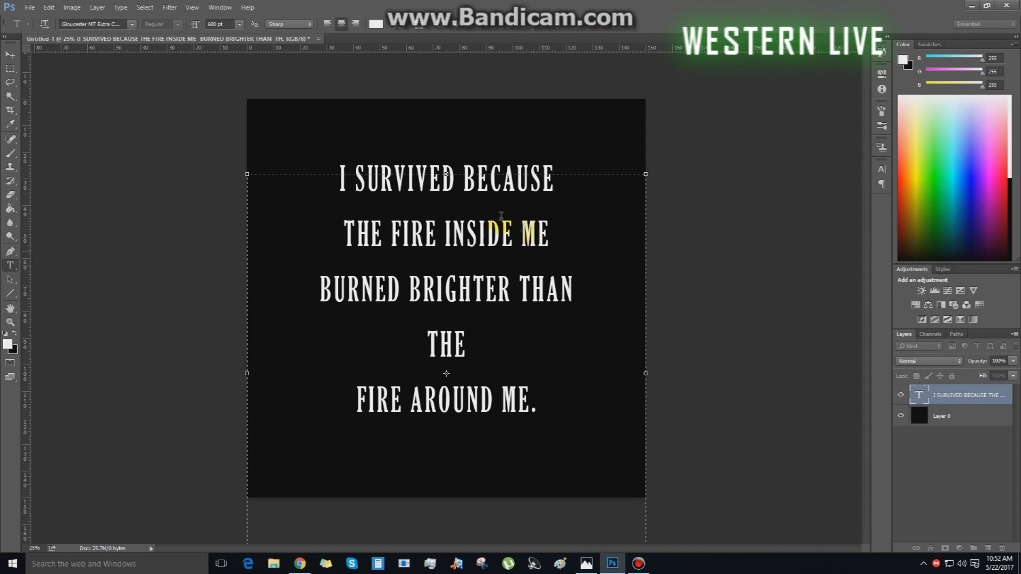
left_click(10, 54)
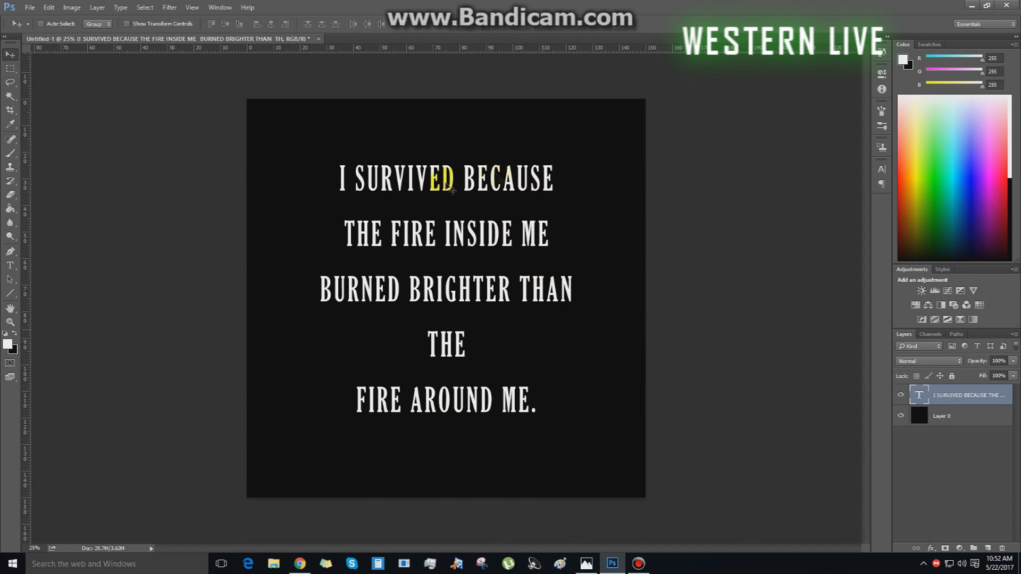
Select Layer 0 and open the Gradient tool's current gradient for editing
left_click(993, 416)
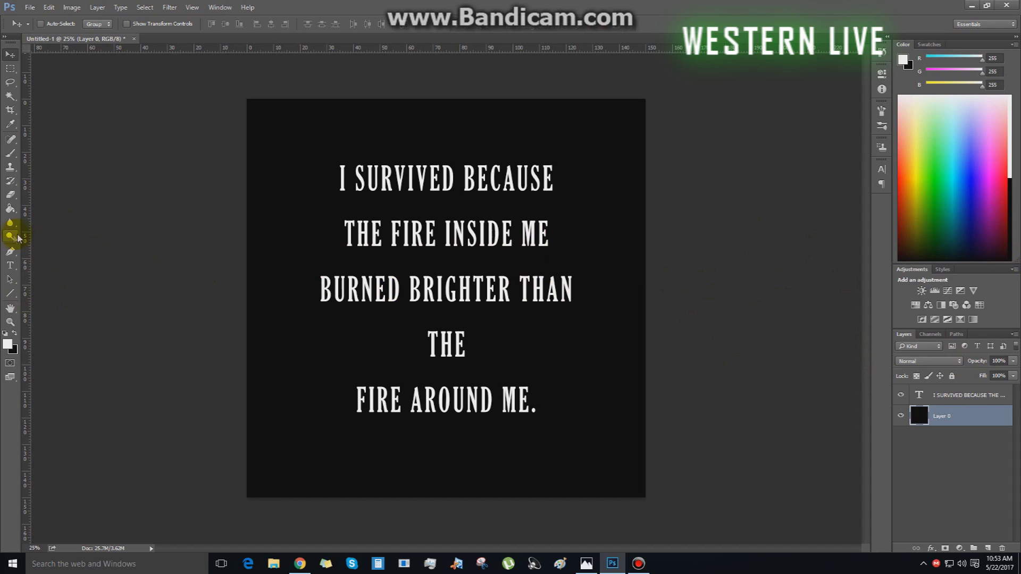
left_click(11, 212)
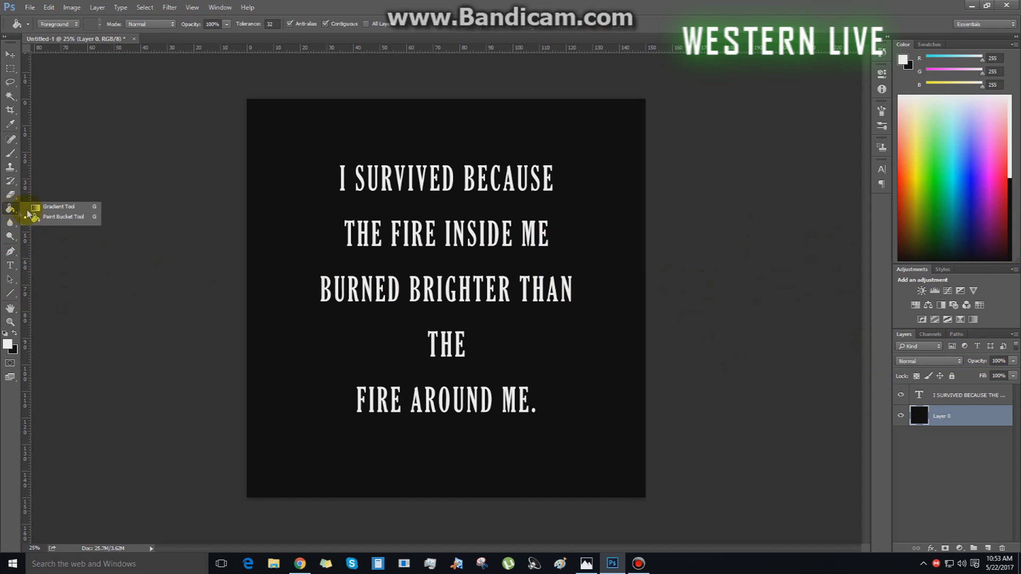
left_click(53, 206)
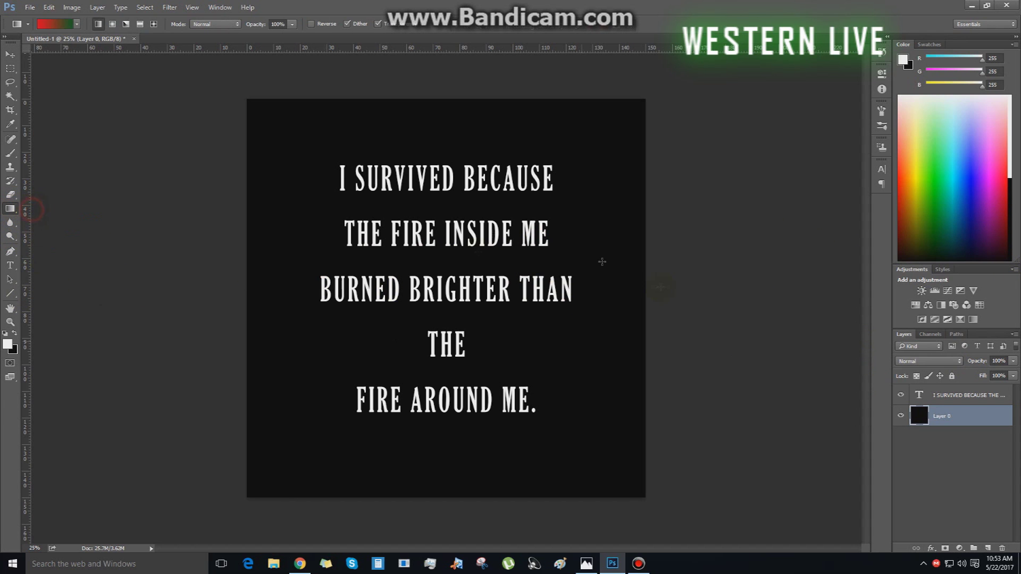
left_click(75, 22)
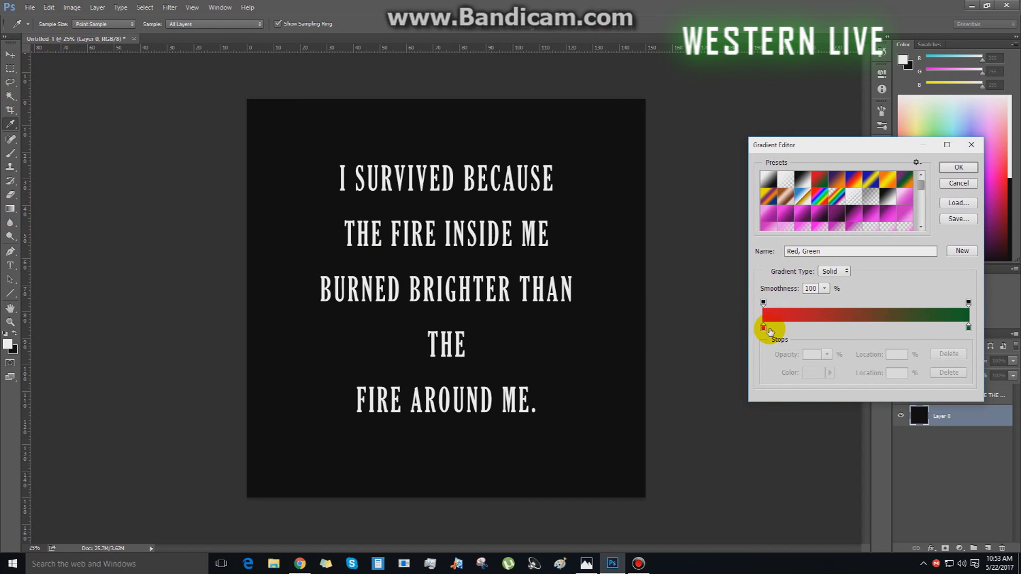
Set the gradient's end color stop to dark red 600000
left_click(968, 328)
left_click(812, 372)
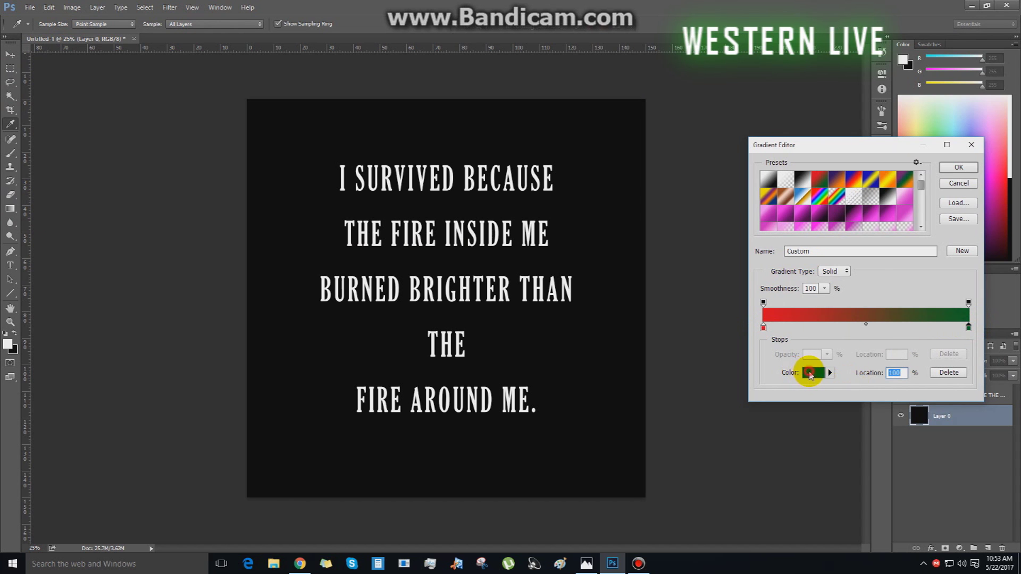
left_click_drag(742, 411, 744, 440)
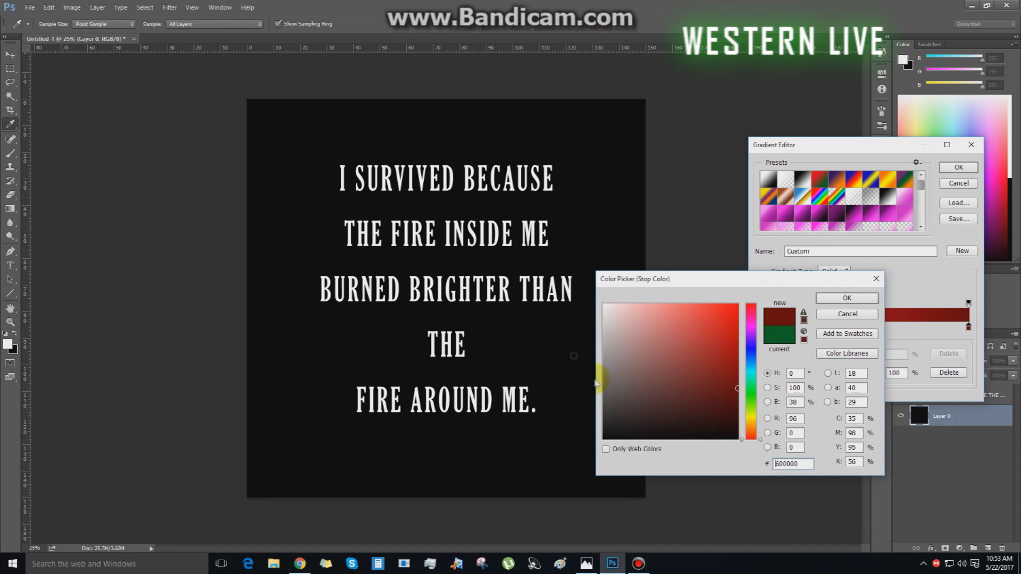
left_click(840, 298)
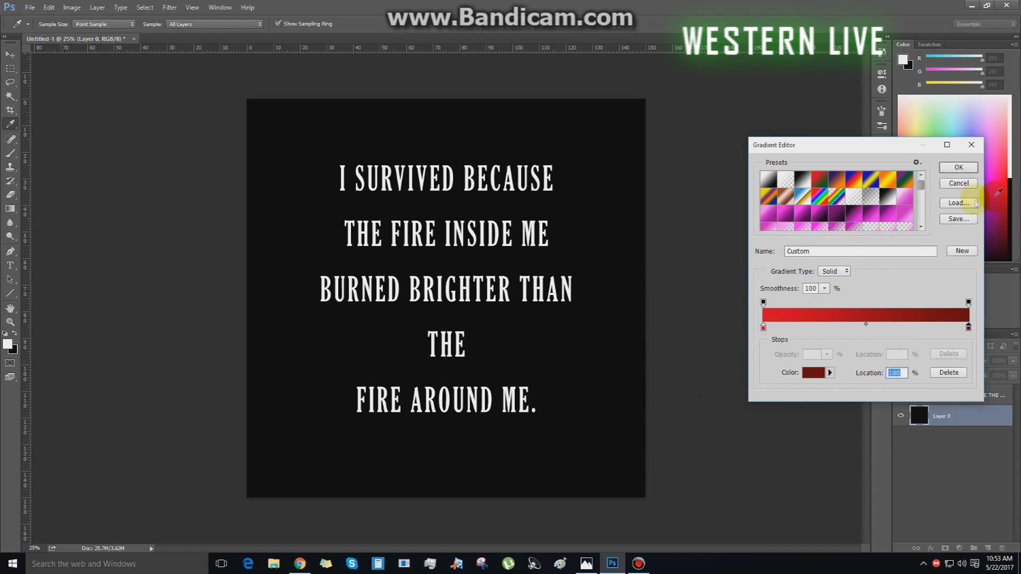
Set the gradient's start color stop to 111111
left_click(763, 329)
left_click(814, 372)
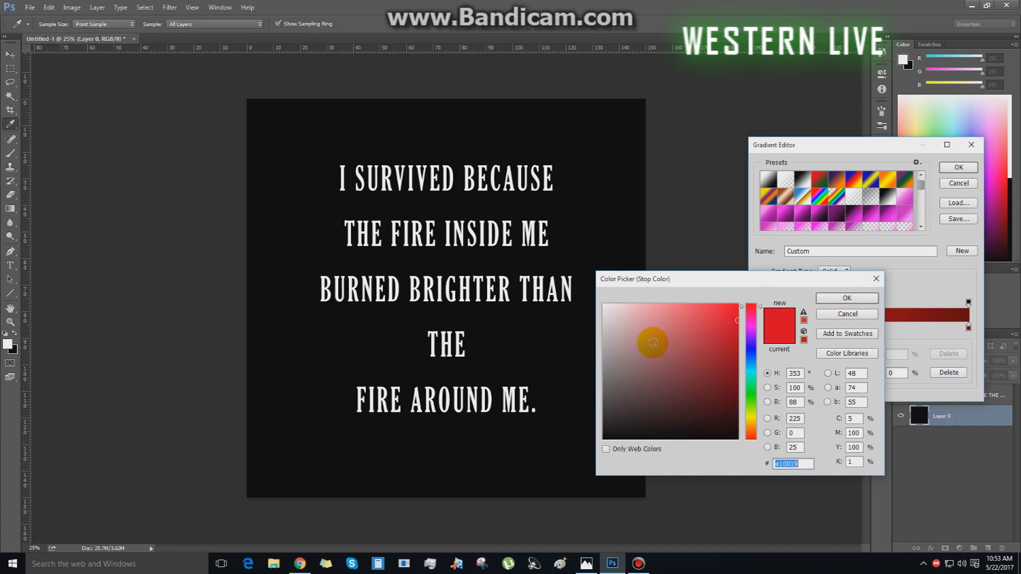
type("111111")
left_click(840, 298)
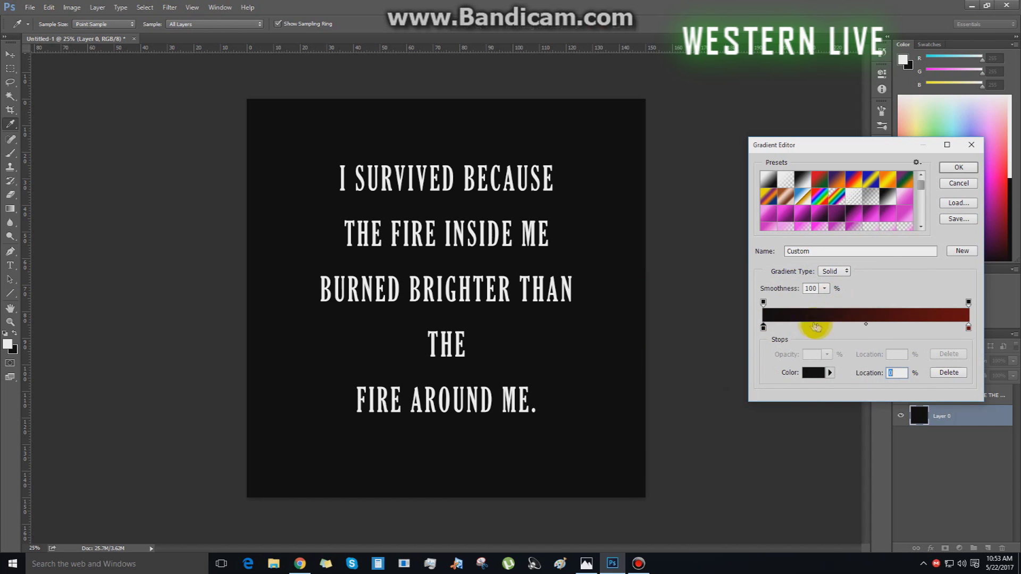
Set the gradient's end color stop to bright red ff0000 and accept the edited gradient
left_click(968, 327)
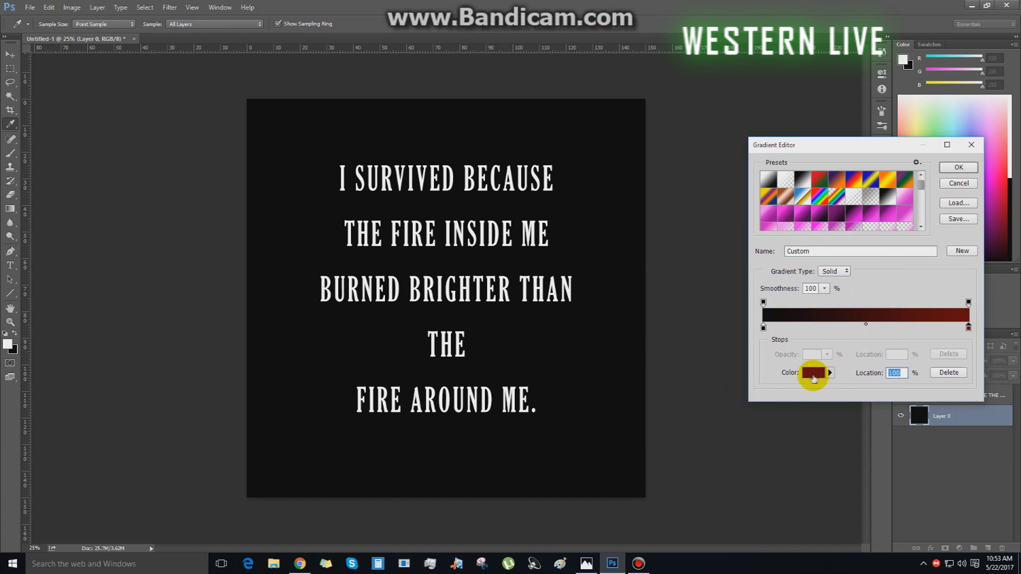
left_click(815, 374)
left_click(737, 304)
left_click(839, 299)
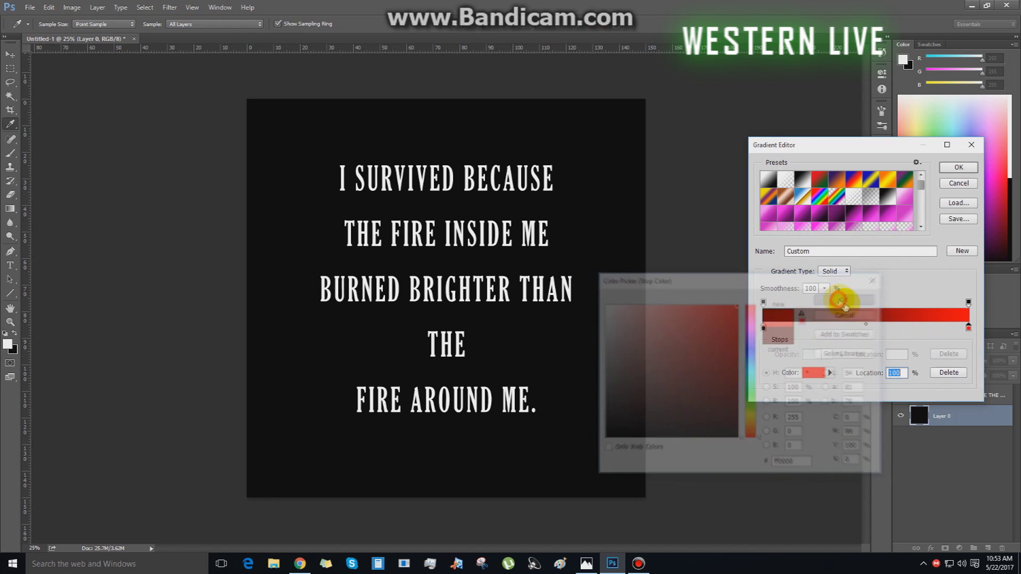
left_click(959, 168)
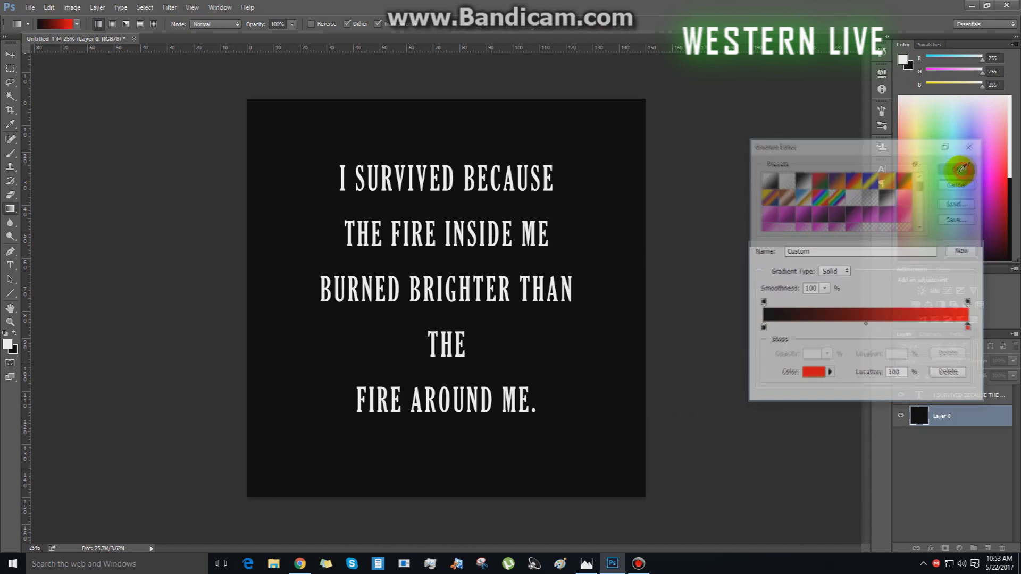
Try vertical black-to-red gradients of different lengths and directions on Layer 0, undoing each one
left_click_drag(445, 417, 446, 261)
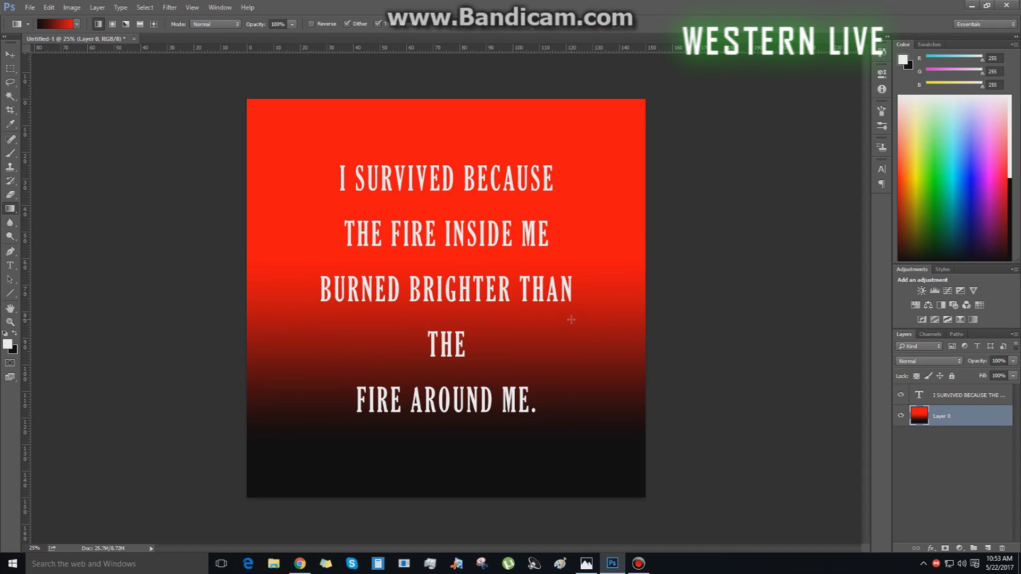
key("ctrl+z")
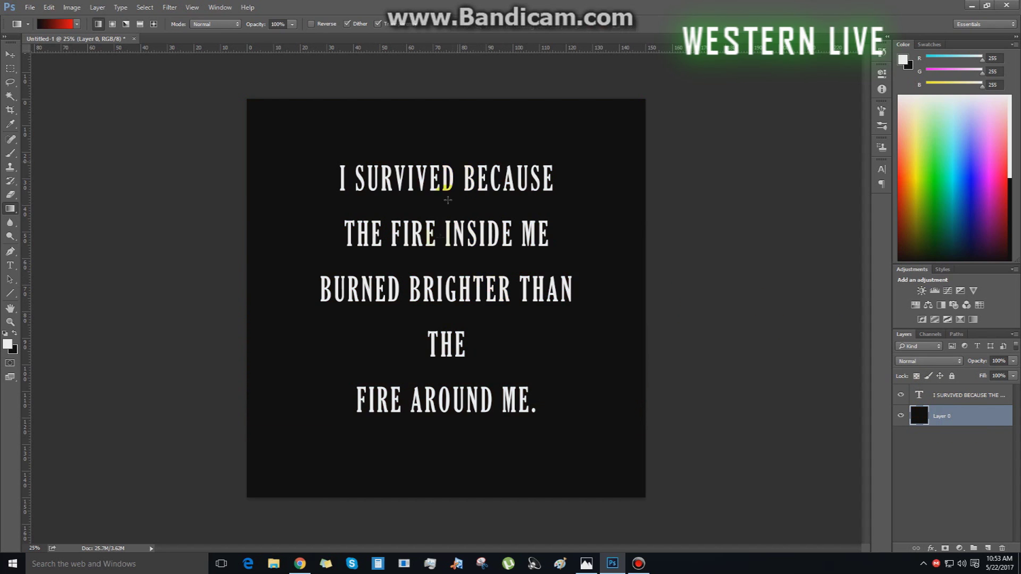
left_click_drag(441, 143, 444, 362)
key("ctrl+z")
left_click_drag(448, 157, 447, 230)
key("ctrl+z")
left_click_drag(454, 173, 455, 372)
key("ctrl+z")
left_click_drag(453, 130, 448, 534)
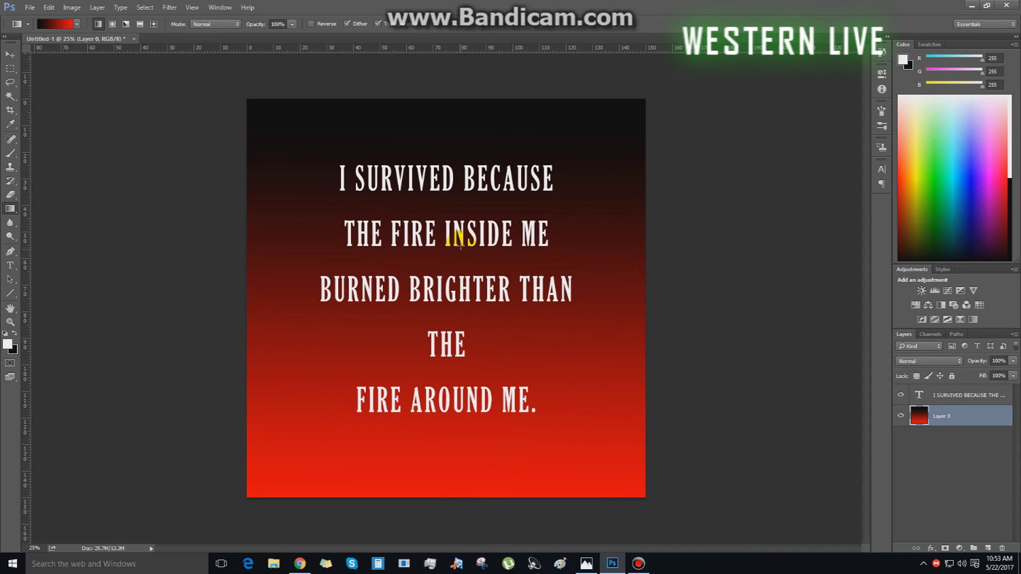
key("ctrl+z")
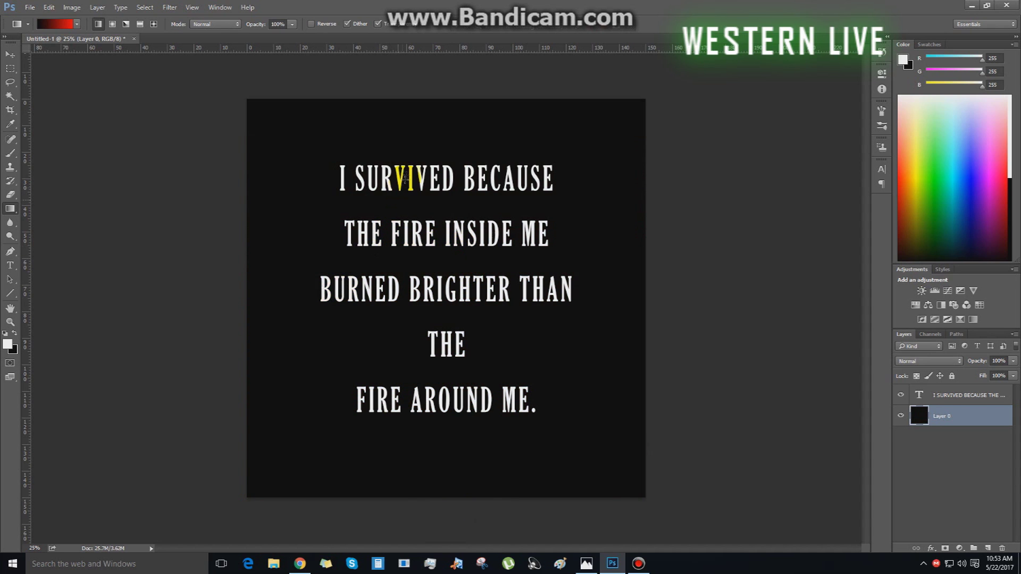
Fill Layer 0 with a vertical gradient running from black at the canvas's upper edge to bright red at its lower edge
left_click_drag(405, 126, 402, 382)
key("ctrl+z")
left_click_drag(428, 420, 430, 562)
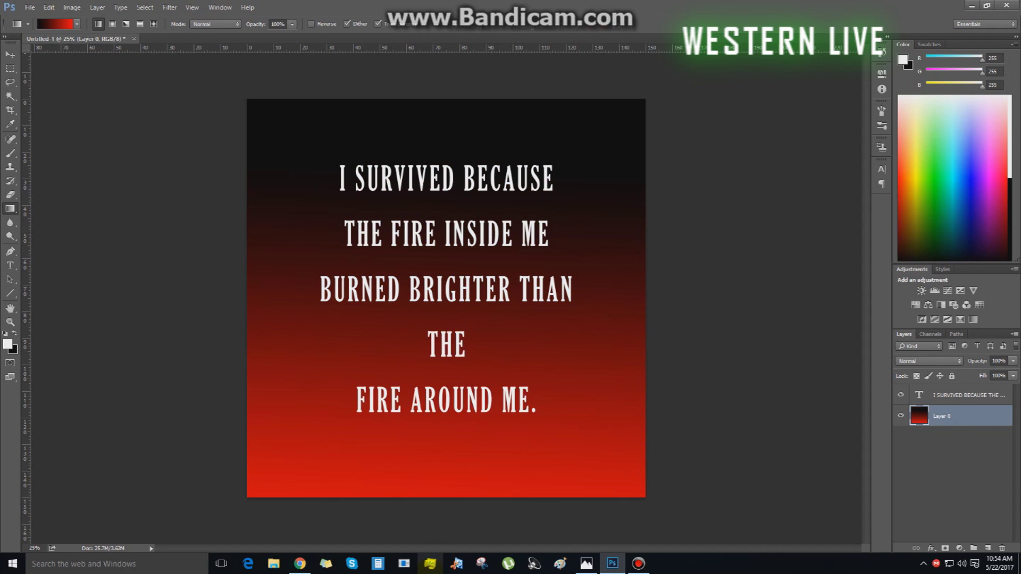
Select the quote's text layer and adjust its vertical position slightly over the gradient background
left_click(10, 54)
left_click(969, 414)
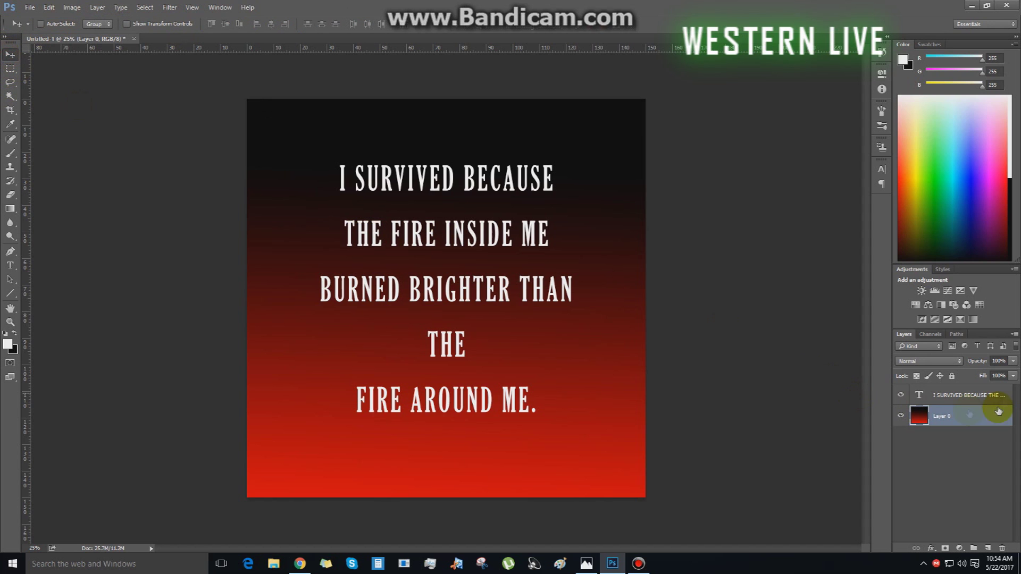
left_click(983, 394)
left_click_drag(534, 289, 530, 295)
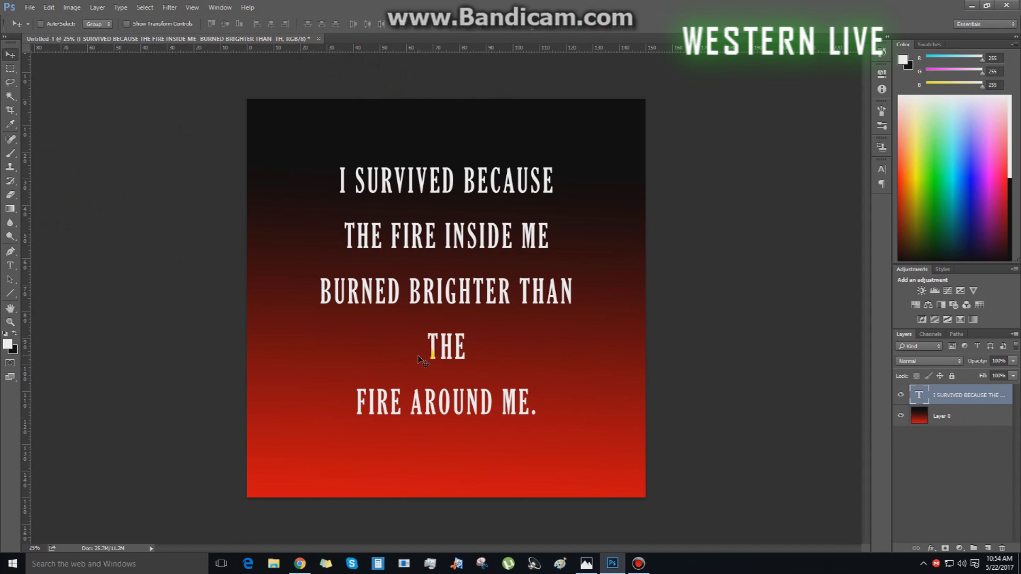
left_click_drag(451, 400, 450, 391)
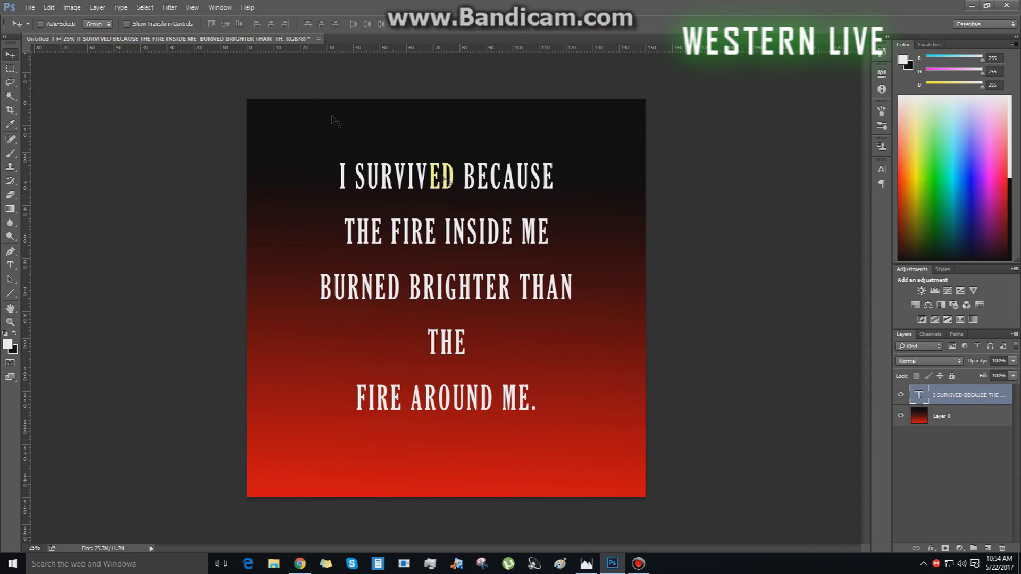
Create a new 3000 x 3000 pixel RGB document at 20 pixels/inch with a white background
key("ctrl+n")
left_click(602, 171)
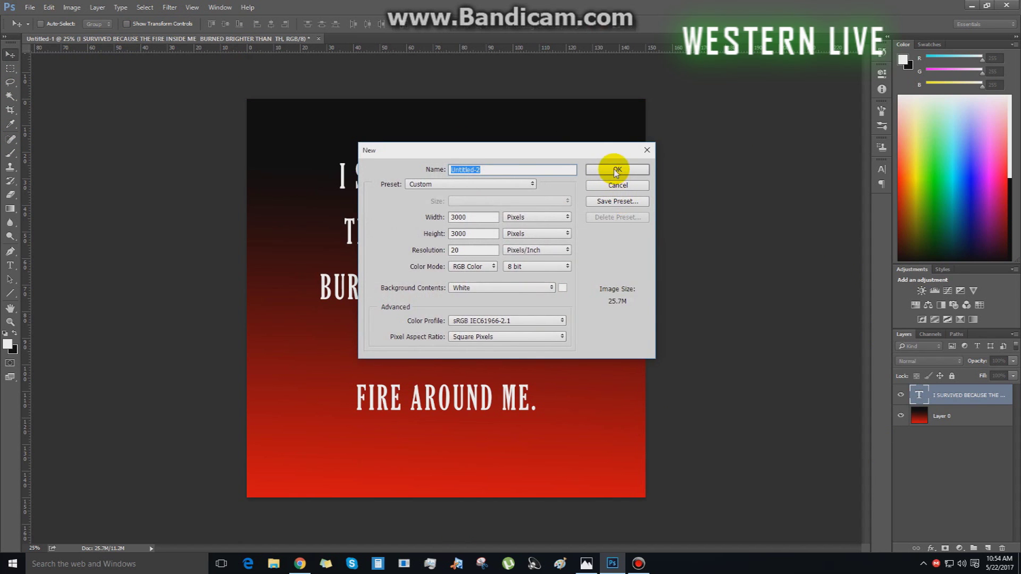
left_click(113, 39)
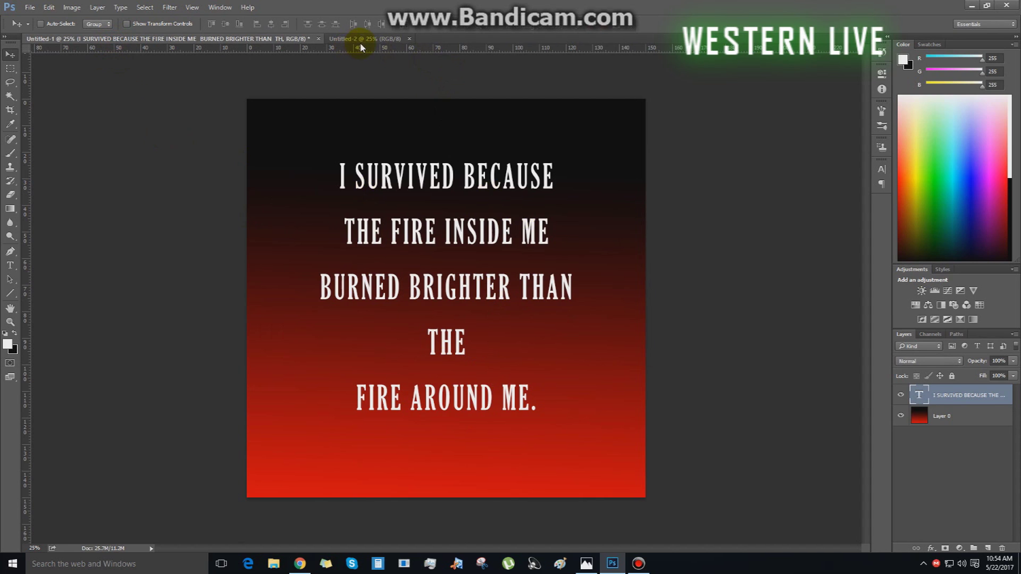
Add a wide text box near the upper edge of the new document's canvas, reading WESTERN LIVE in black
left_click(9, 264)
left_click_drag(266, 115, 519, 171)
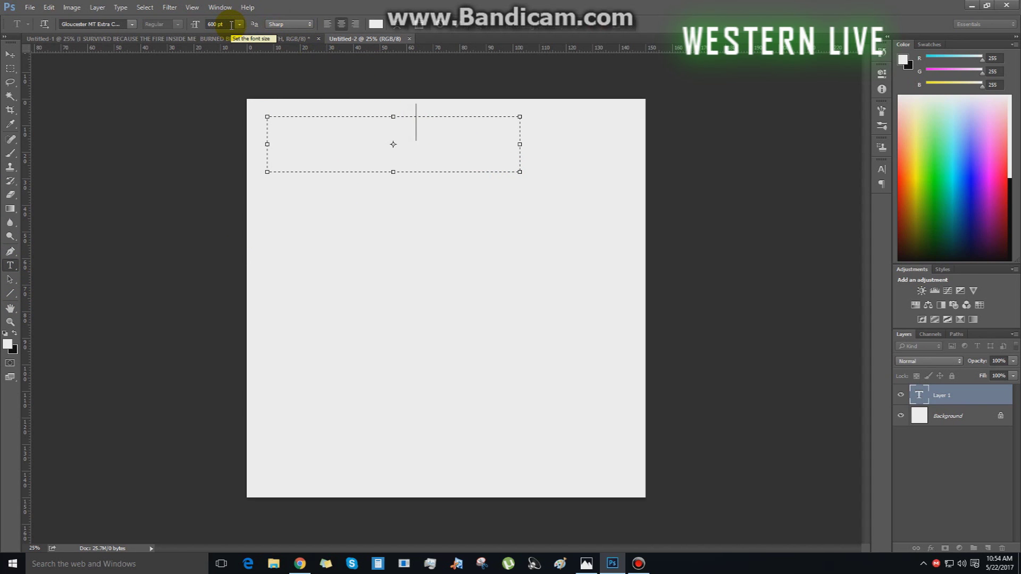
left_click(426, 120)
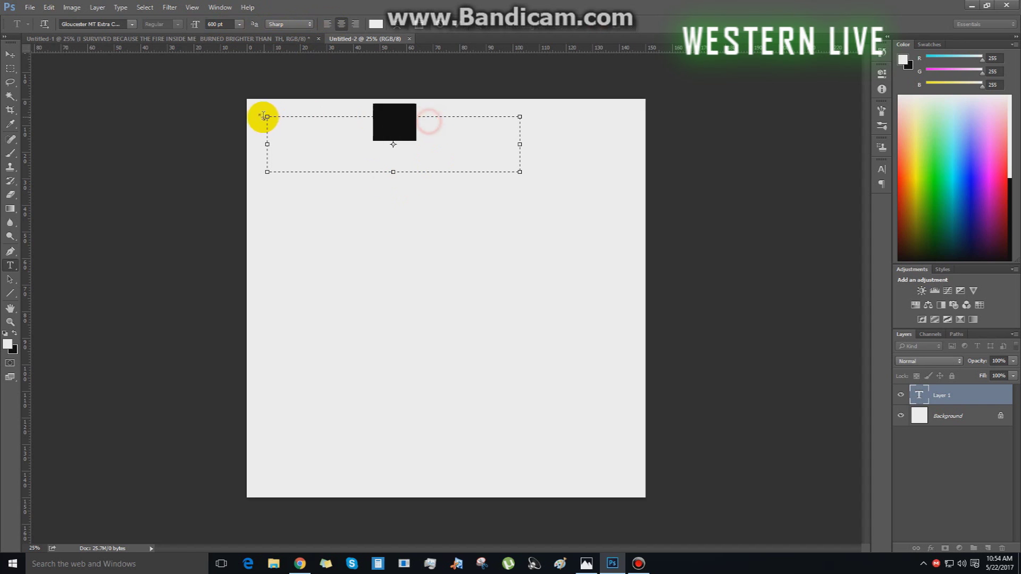
left_click(7, 345)
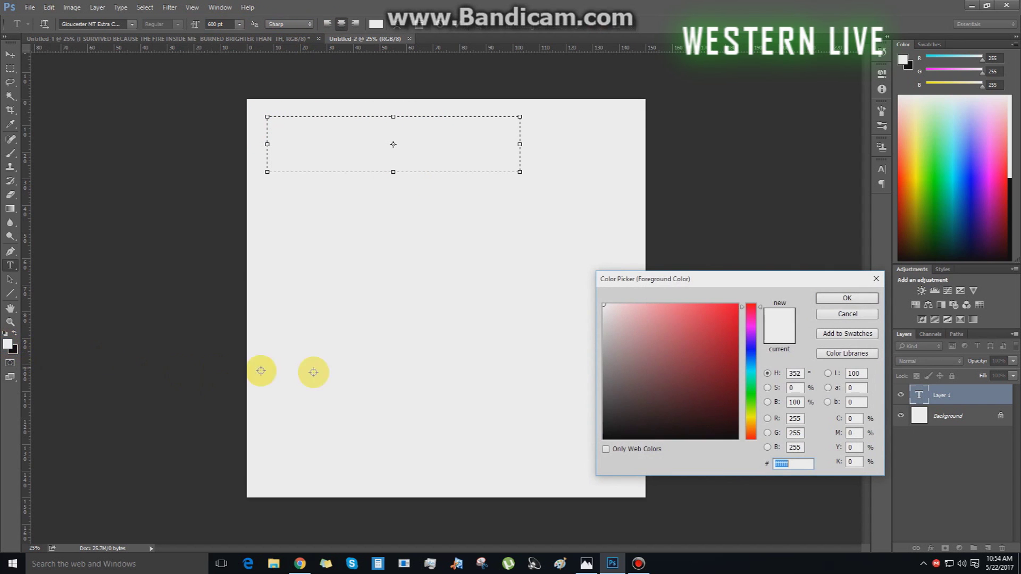
left_click_drag(665, 421, 755, 449)
left_click(840, 299)
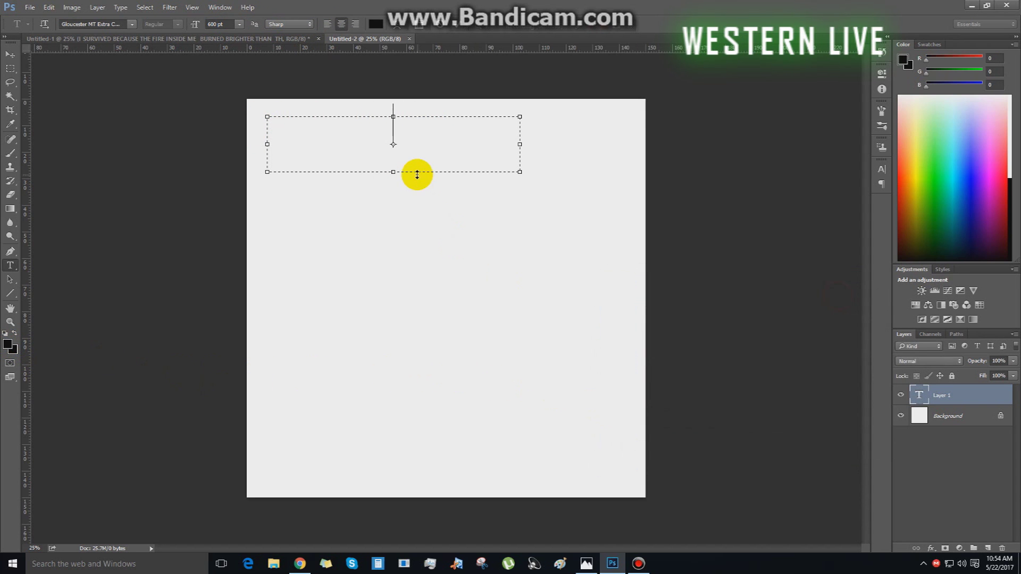
type("STER")
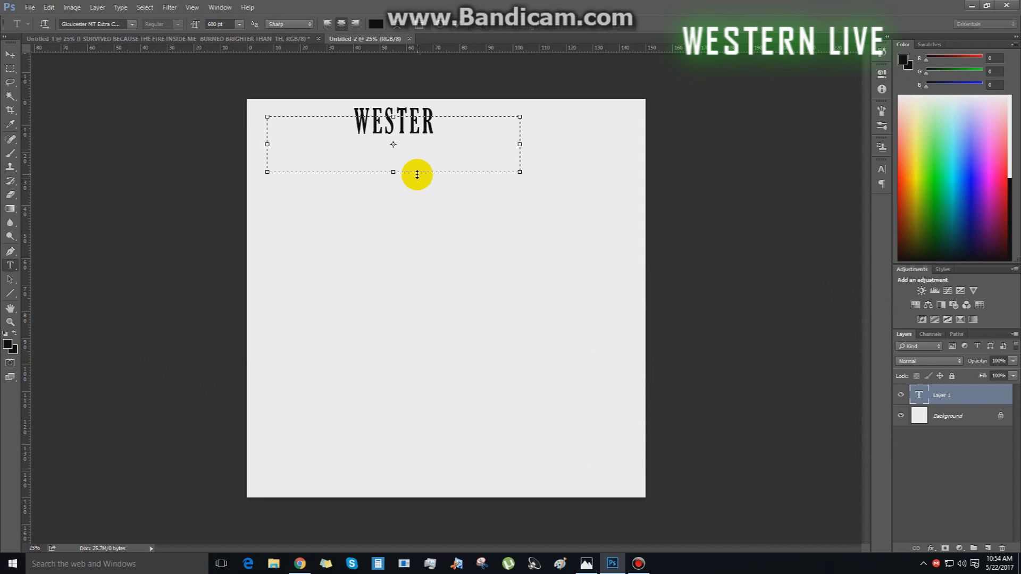
type("N LIVE")
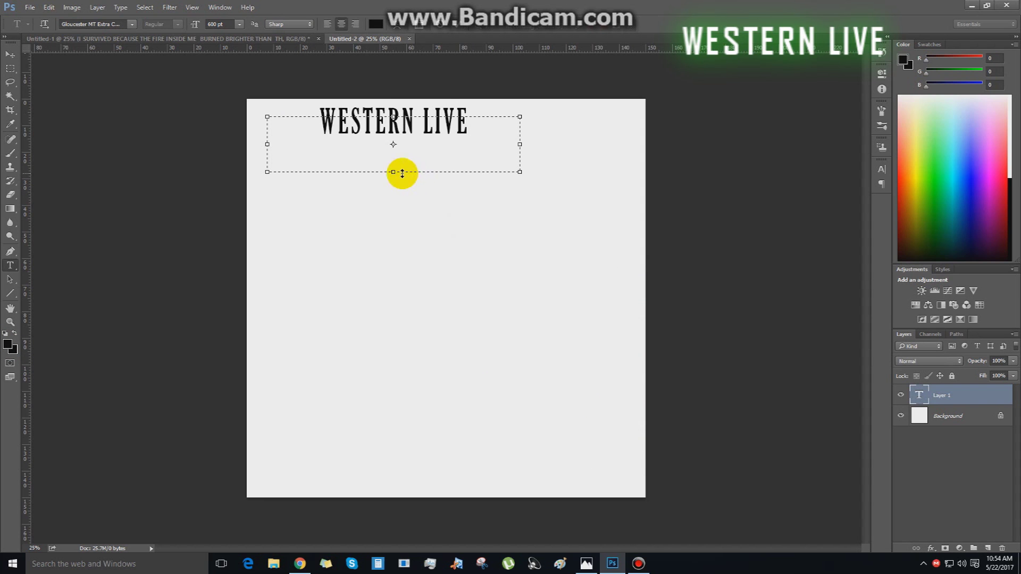
Set the WESTERN LIVE text's font to Adobe Garamond Pro Regular and move it toward the canvas's upper-left corner
left_click_drag(475, 138, 315, 128)
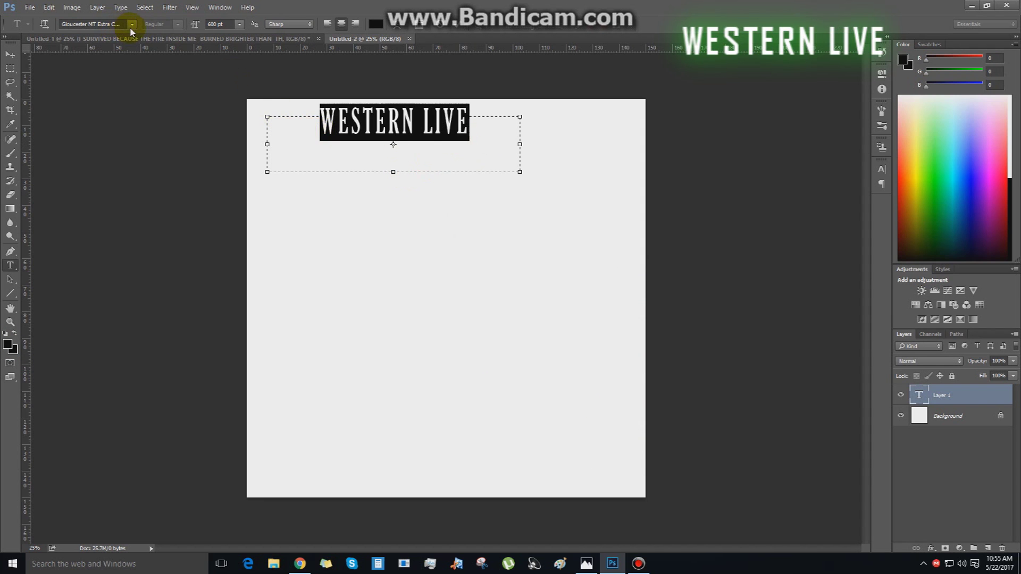
left_click(131, 27)
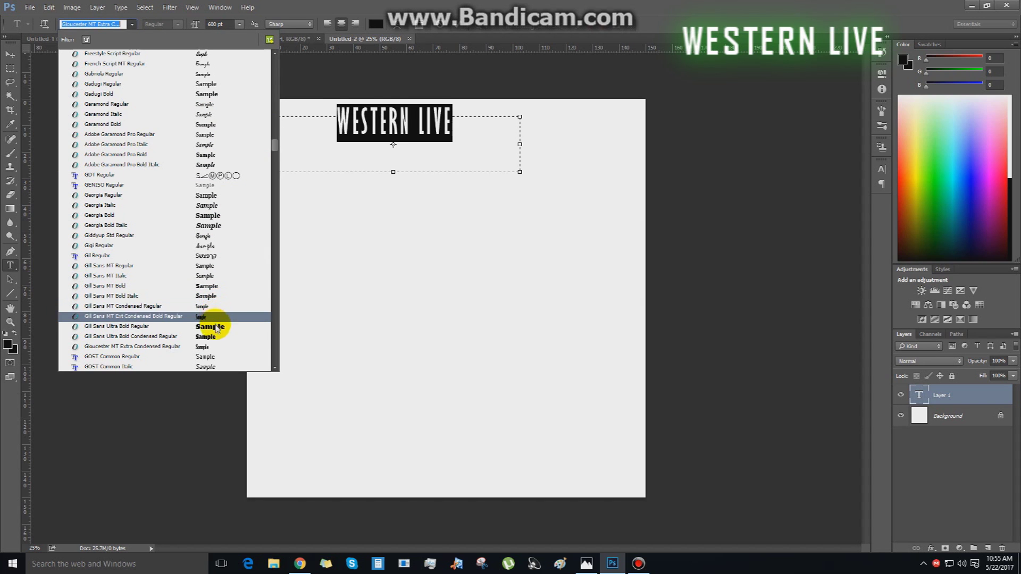
left_click(219, 134)
left_click(9, 55)
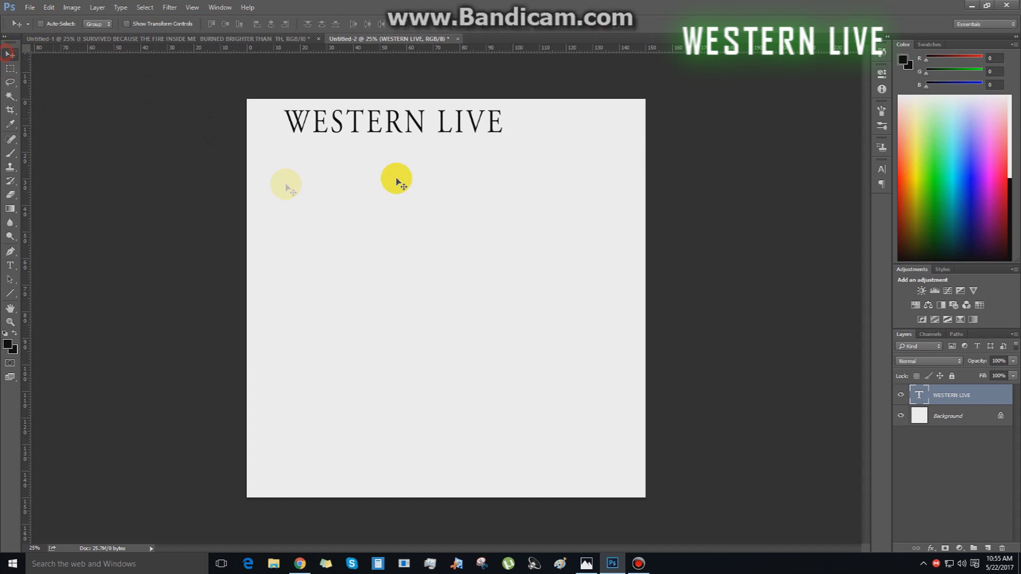
left_click_drag(433, 137, 419, 132)
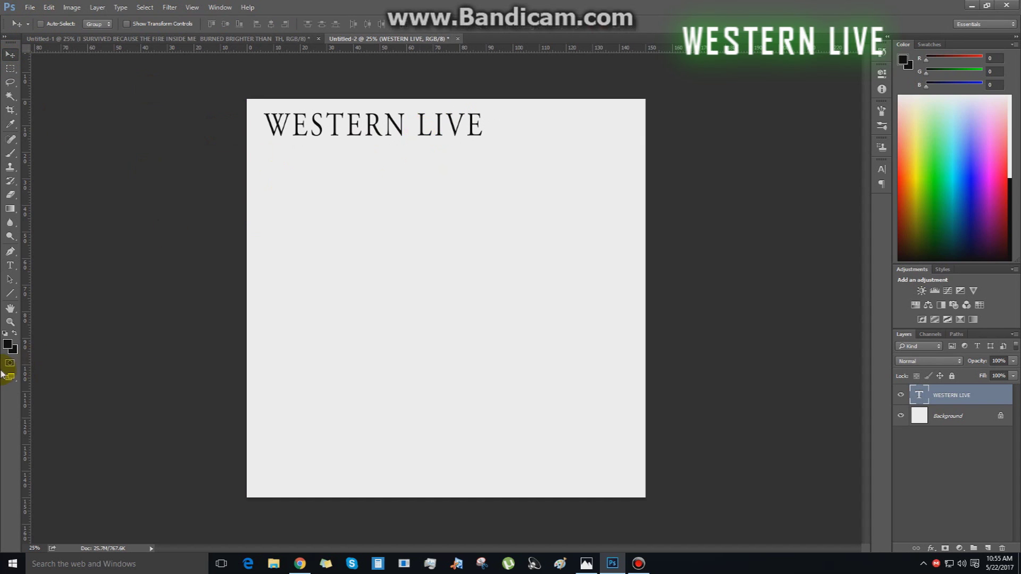
Stretch the WESTERN LIVE text box to cover the whole canvas and left-align its text
left_click(10, 265)
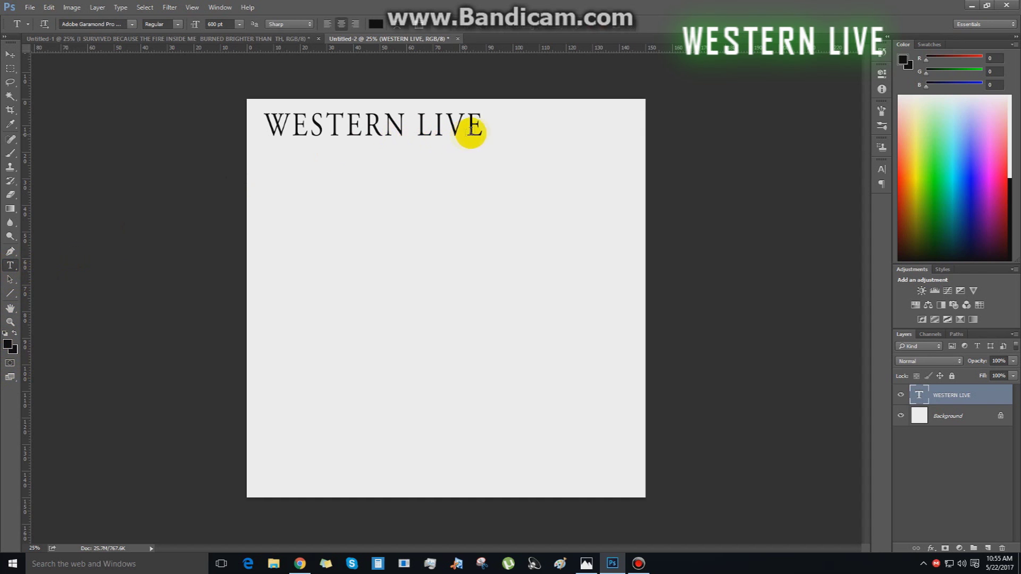
key("ctrl+t")
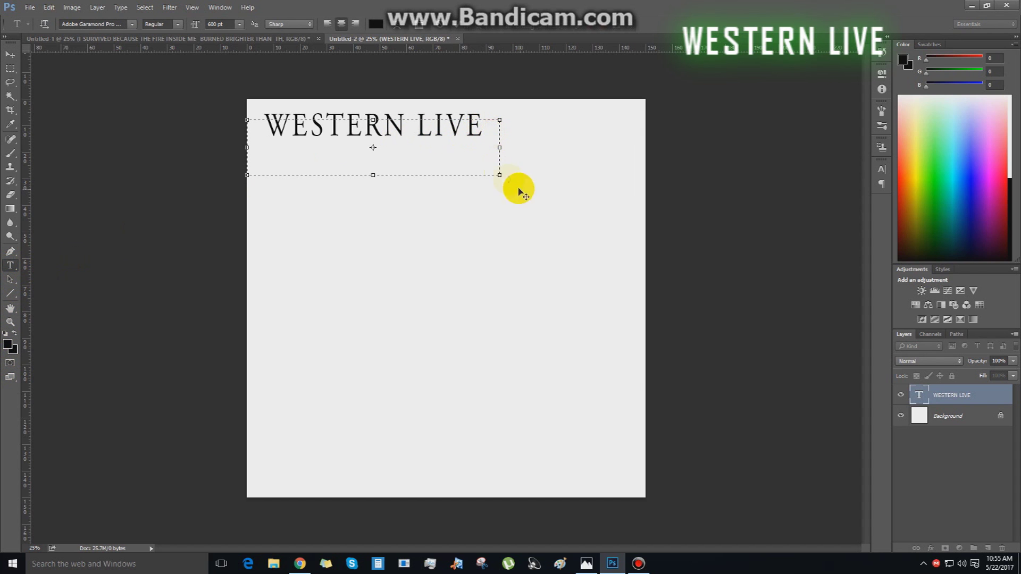
left_click_drag(500, 176, 645, 497)
key("ctrl+shift+c")
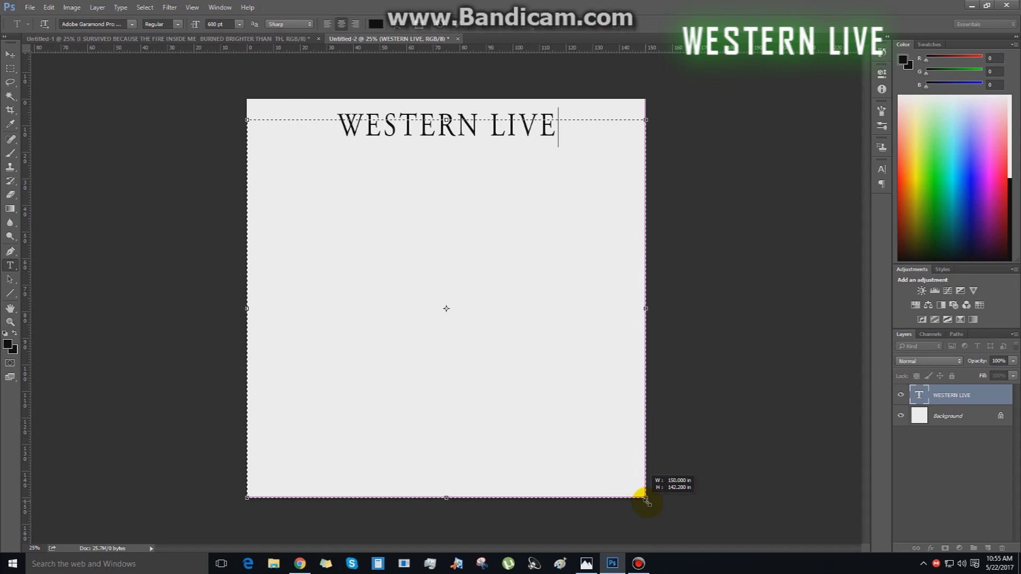
left_click_drag(243, 118, 245, 98)
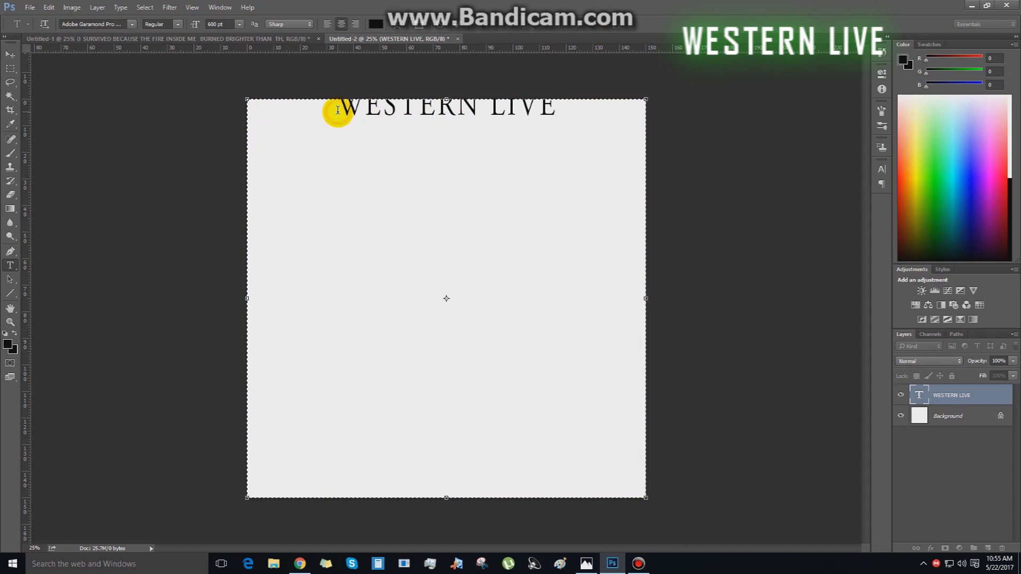
left_click(327, 24)
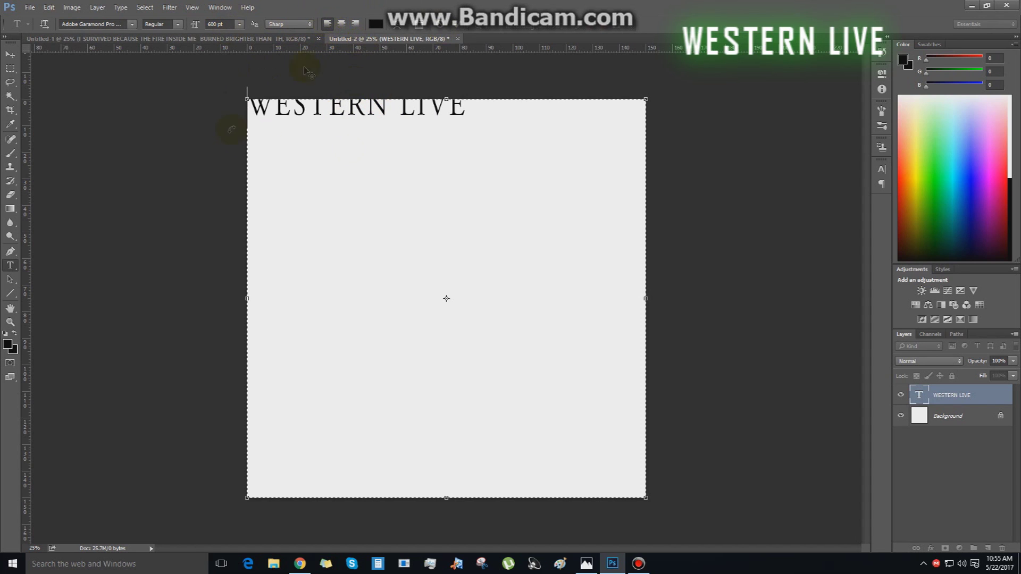
Copy the words WESTERN LIVE and paste a second copy after them, separated by a space
triple_click(471, 118)
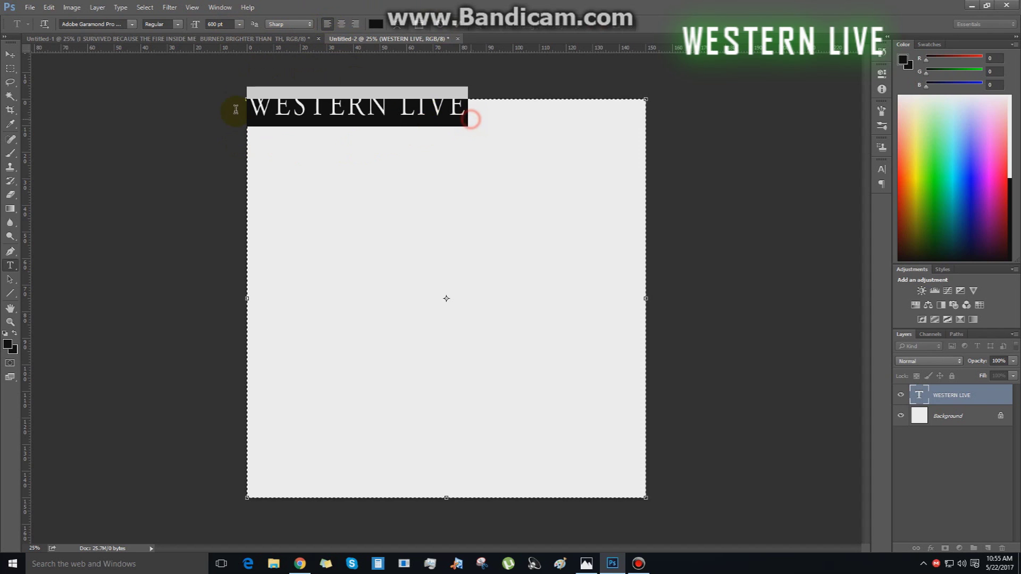
left_click(508, 131)
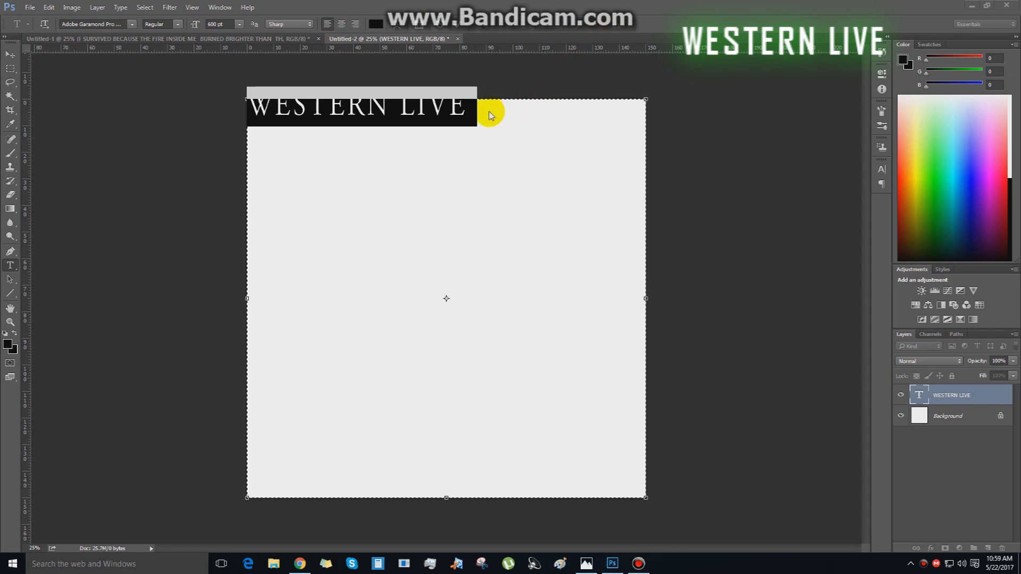
left_click(477, 110)
left_click_drag(474, 110, 248, 113)
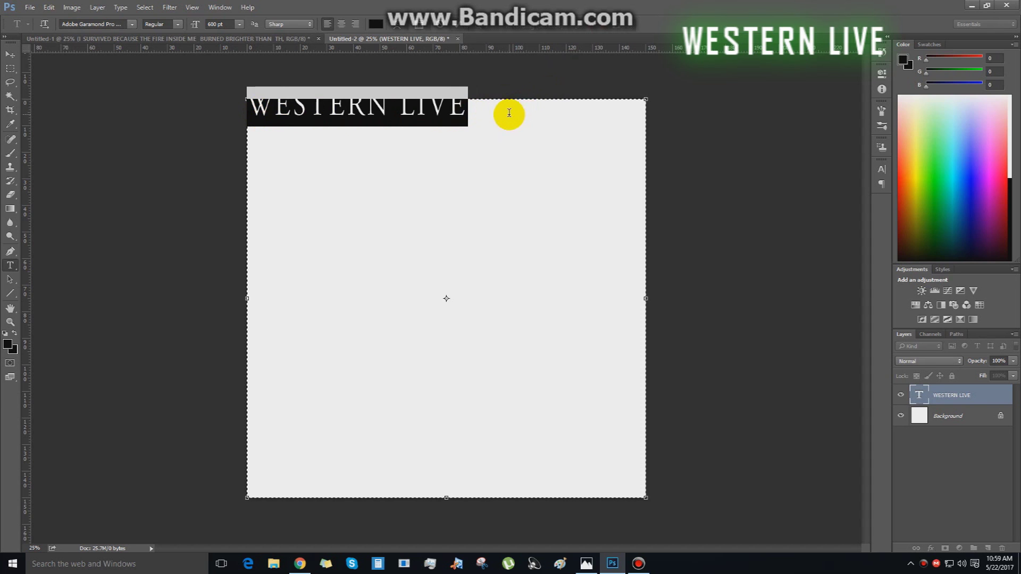
left_click(479, 116)
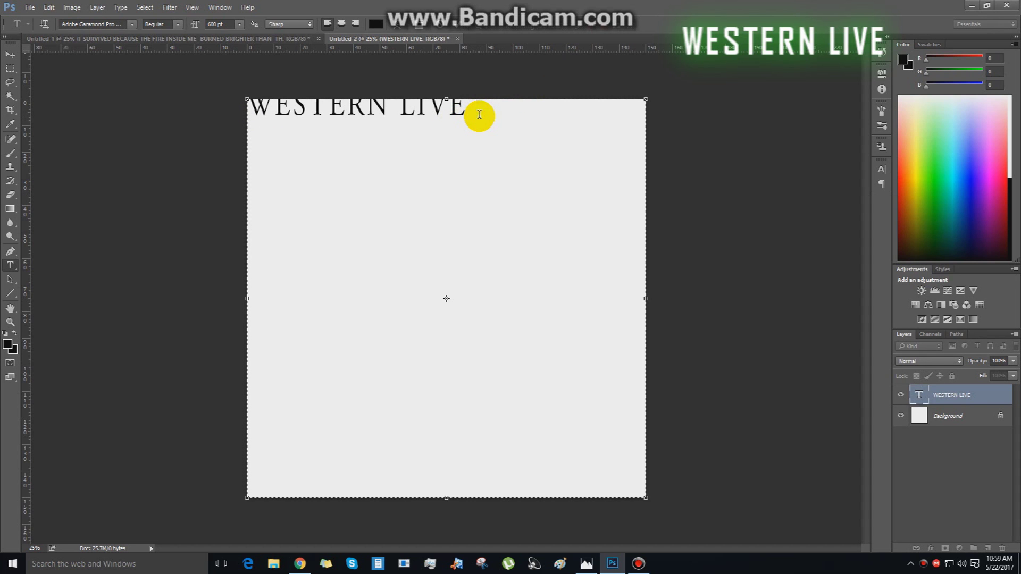
key("ctrl+v")
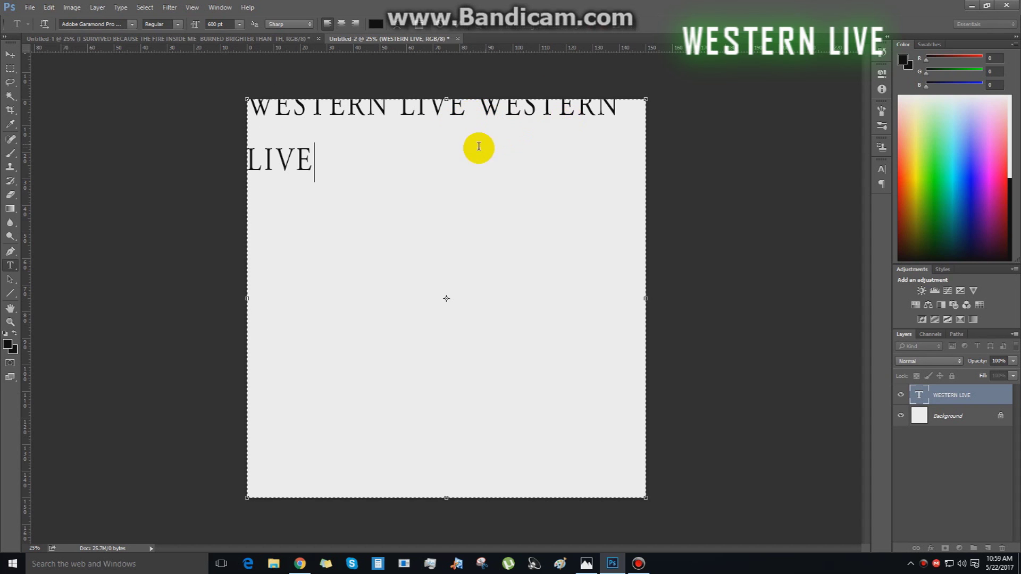
Set all the WESTERN LIVE text to 500 pt and move it down until the line sits fully inside the canvas
left_click_drag(335, 173, 230, 70)
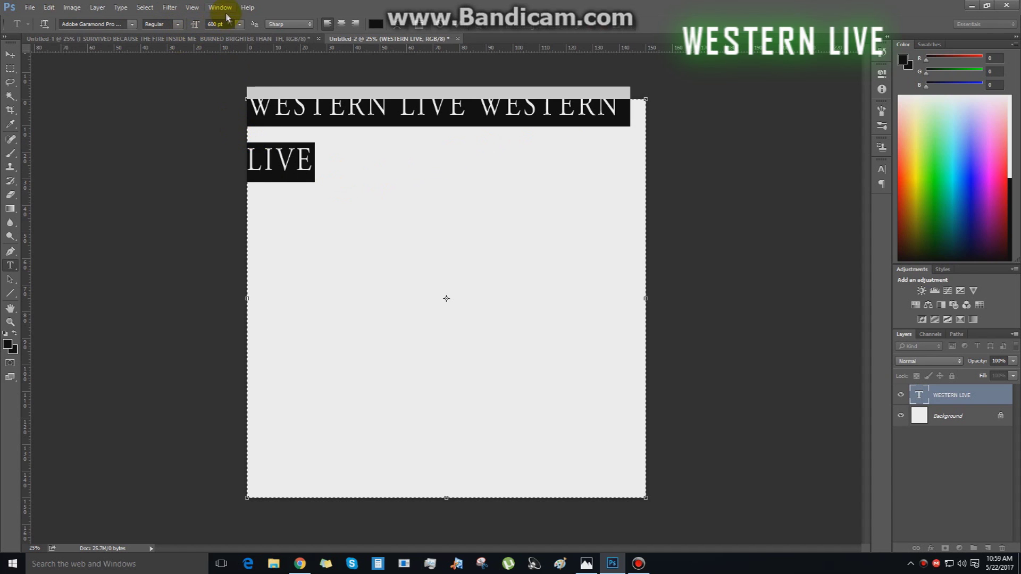
left_click(239, 25)
left_click(234, 24)
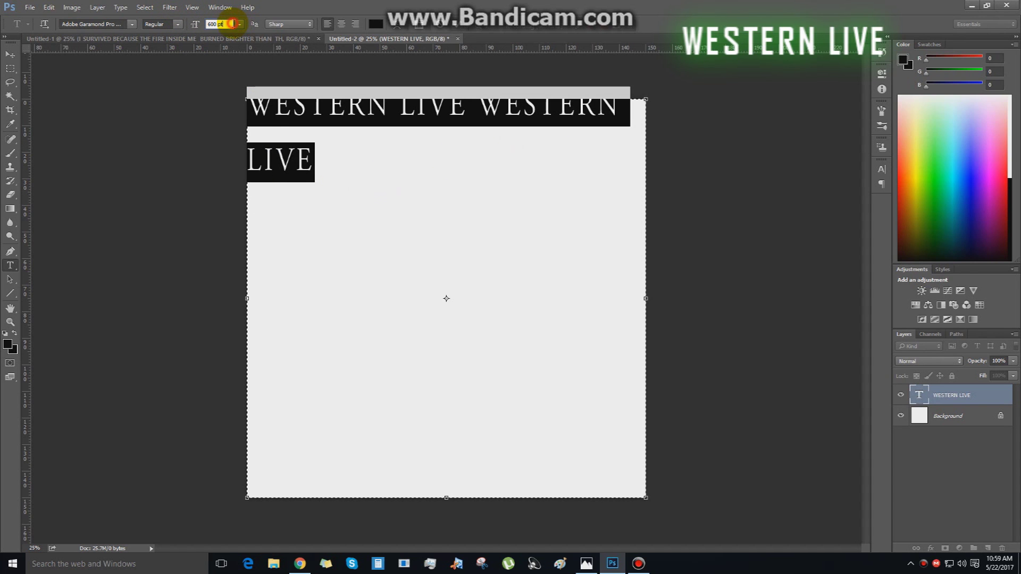
type("500")
left_click(197, 24)
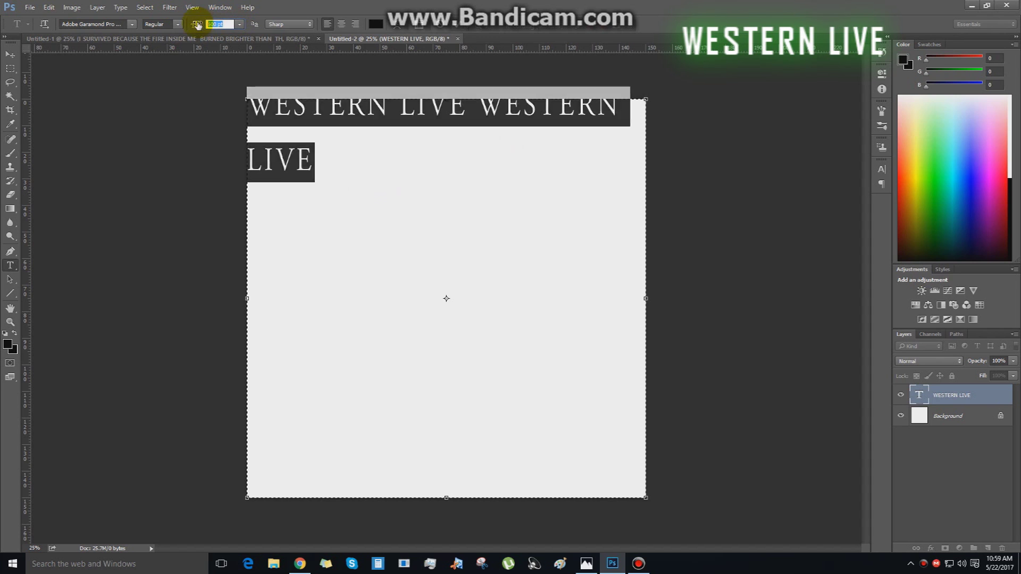
left_click(11, 54)
left_click_drag(496, 105, 494, 119)
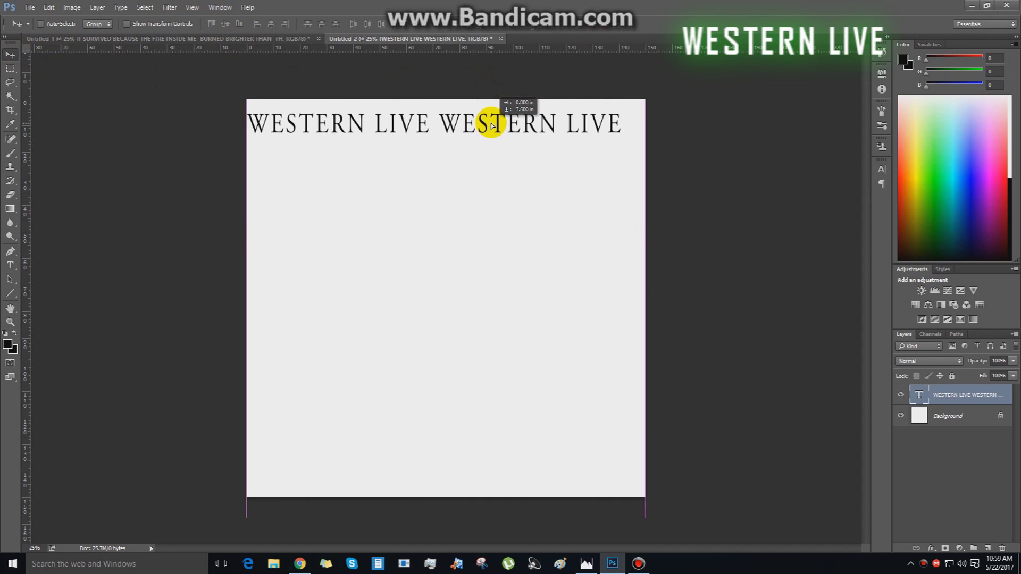
Center-align the WESTERN LIVE WESTERN LIVE line within its text box
left_click(10, 265)
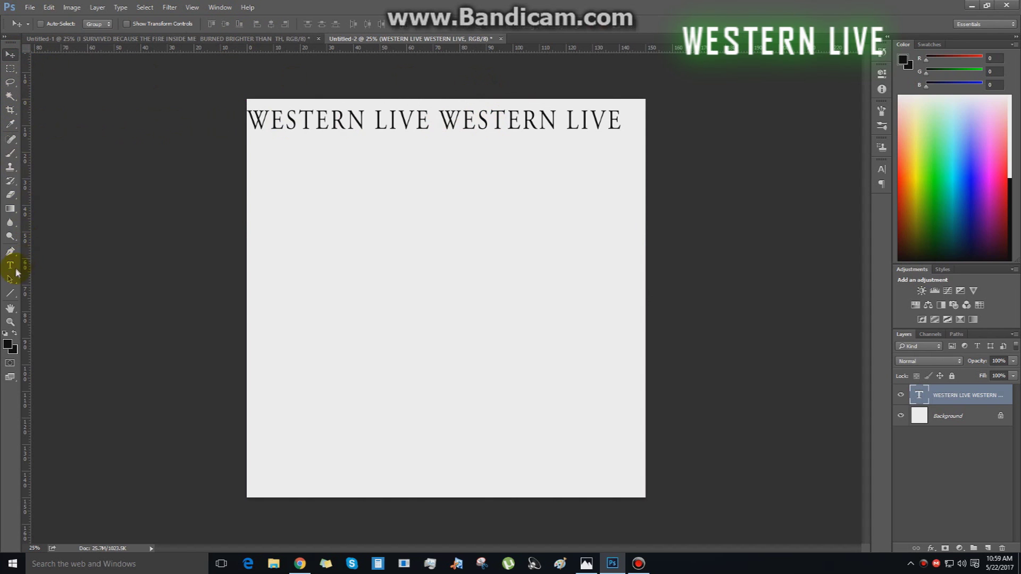
left_click(425, 119)
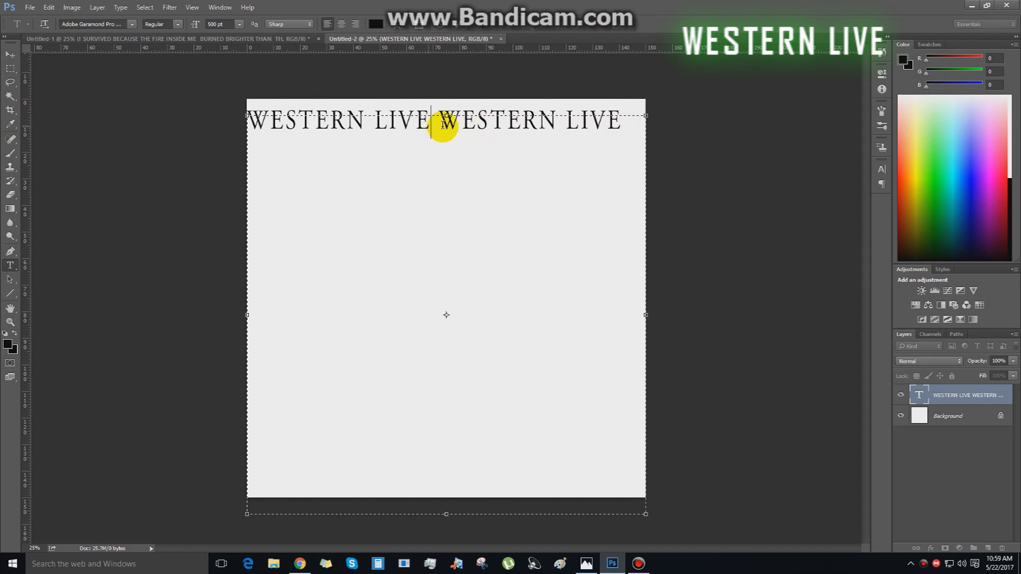
left_click_drag(622, 121, 268, 99)
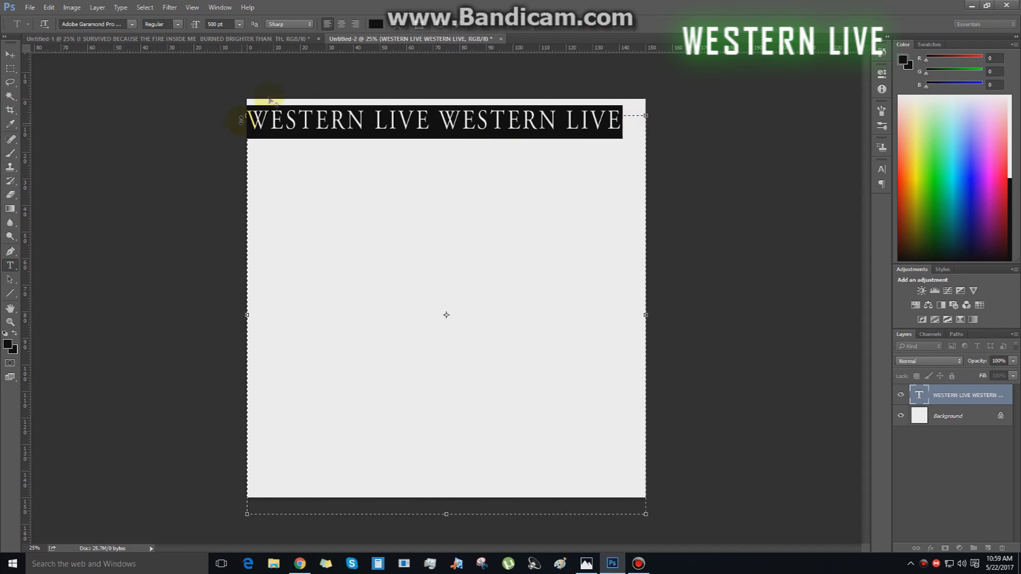
left_click(341, 25)
Start a new line below the centered text and paste WESTERN LIVE into it twice
left_click(639, 121)
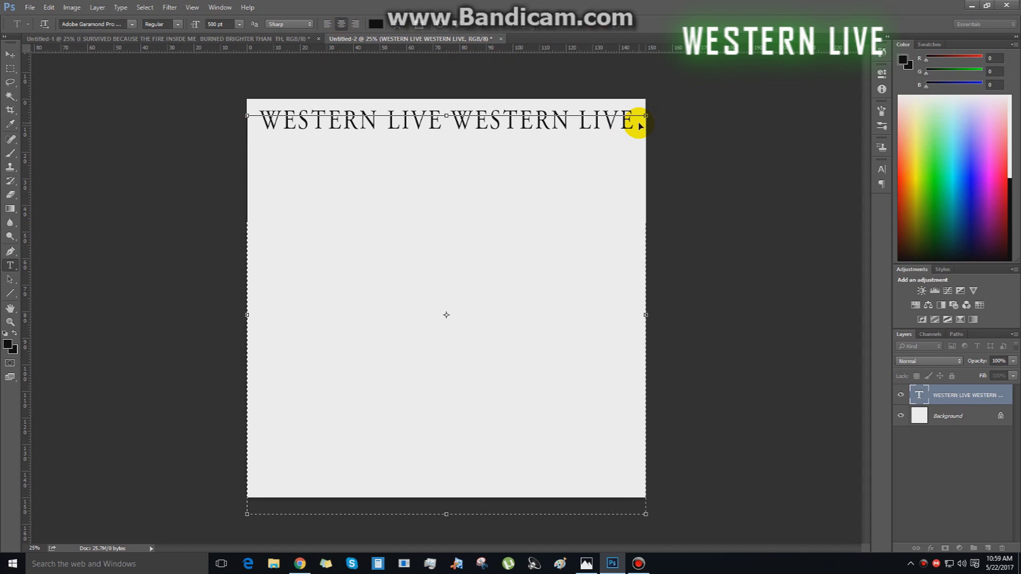
key("Return")
key("ctrl+v")
key("ctrl+v")
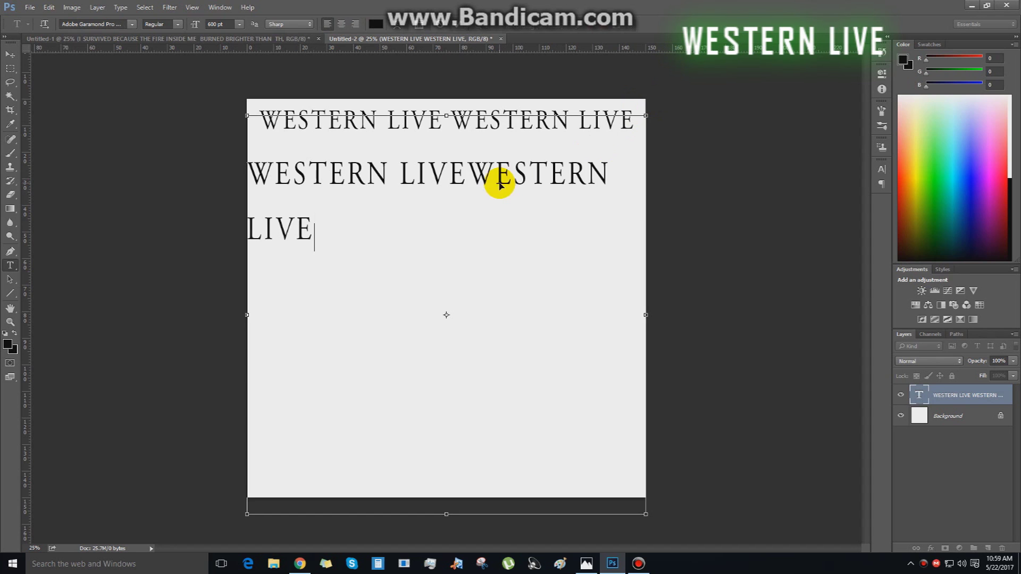
Delete the extra WESTERN LIVE so that only one copy is left on the second line
key("BackSpace")
key("BackSpace")
key("BackSpace")
key("BackSpace")
key("BackSpace")
key("BackSpace")
key("BackSpace")
key("BackSpace")
key("BackSpace")
key("BackSpace")
key("BackSpace")
key("BackSpace")
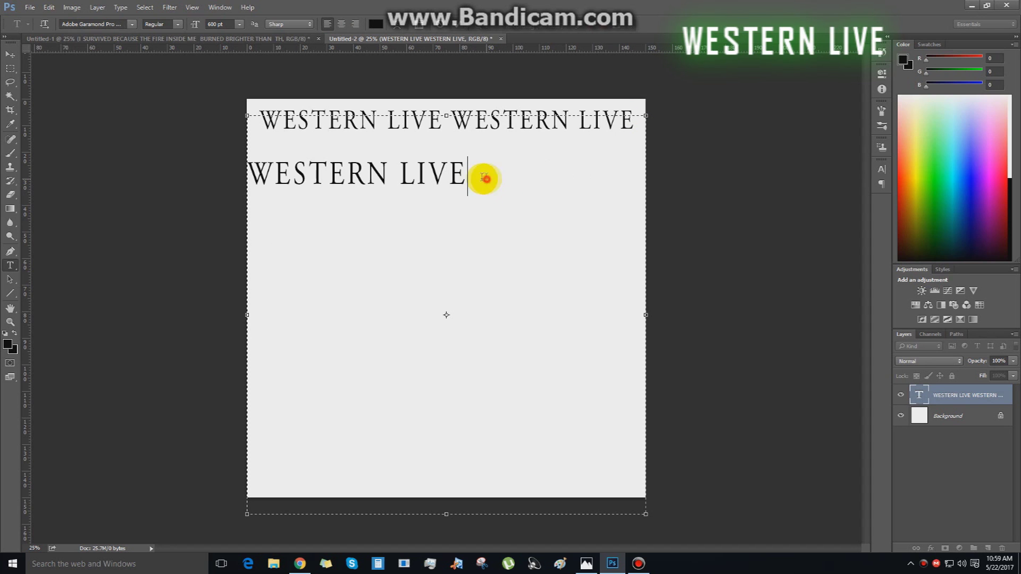
Set the remaining WESTERN LIVE on the second line to 500 pt
left_click_drag(486, 178, 230, 186)
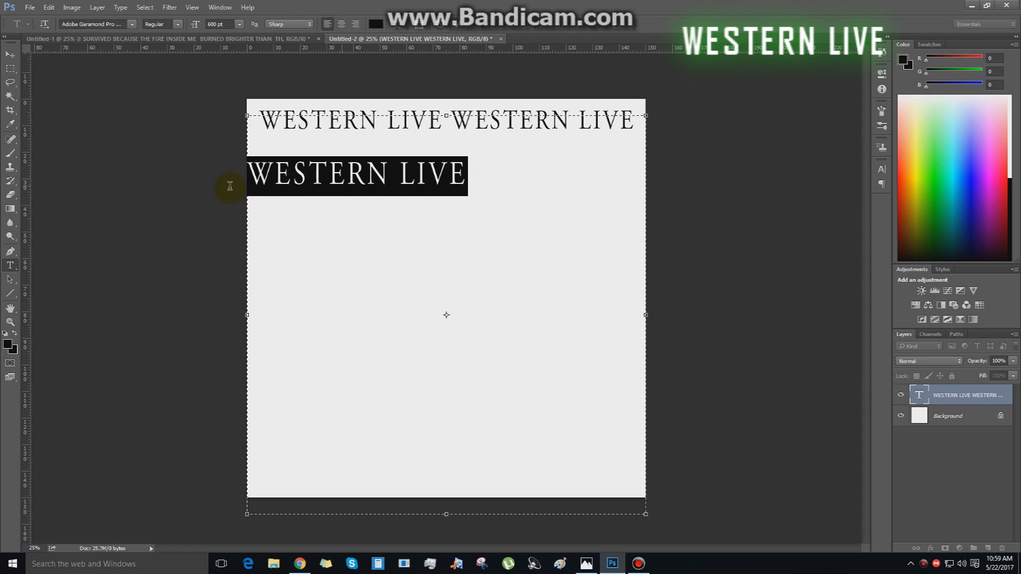
left_click(229, 24)
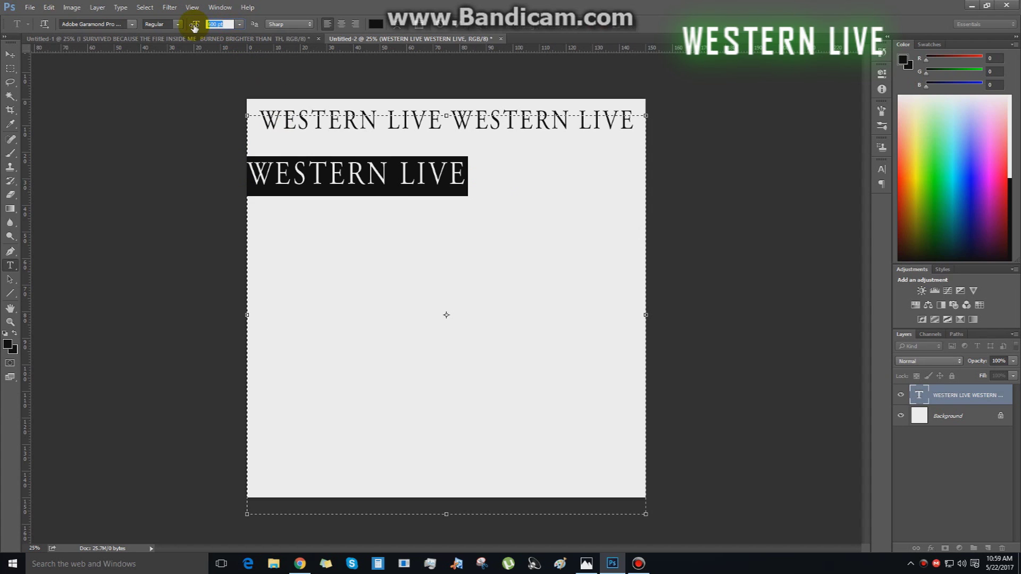
type("500")
left_click(433, 171)
Copy the 500 pt WESTERN LIVE and paste it repeatedly until the second, third and fourth lines each hold two copies
left_click_drag(433, 171, 255, 150)
left_click(463, 170)
left_click_drag(452, 179, 238, 168)
key("ctrl+c")
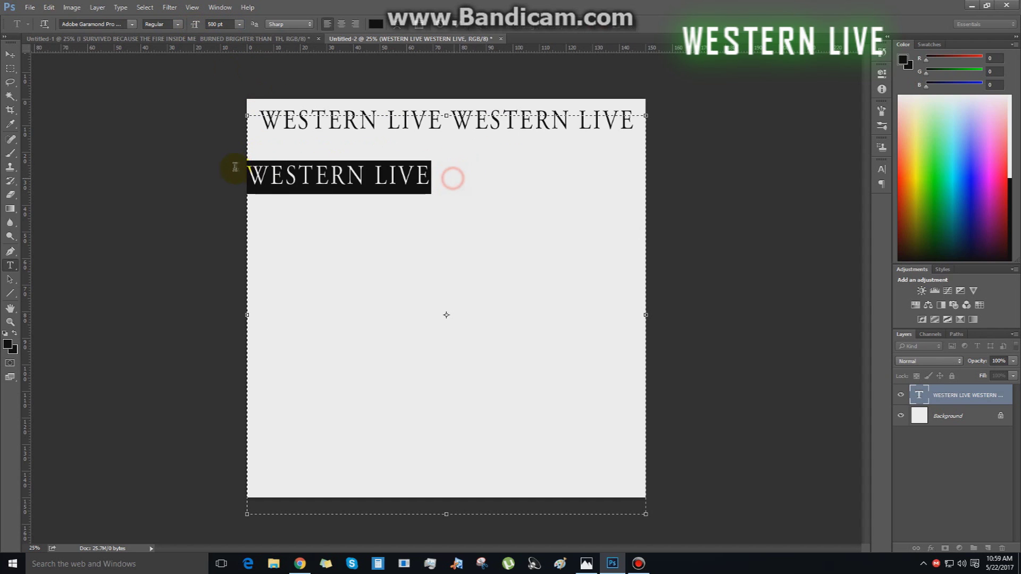
left_click(448, 172)
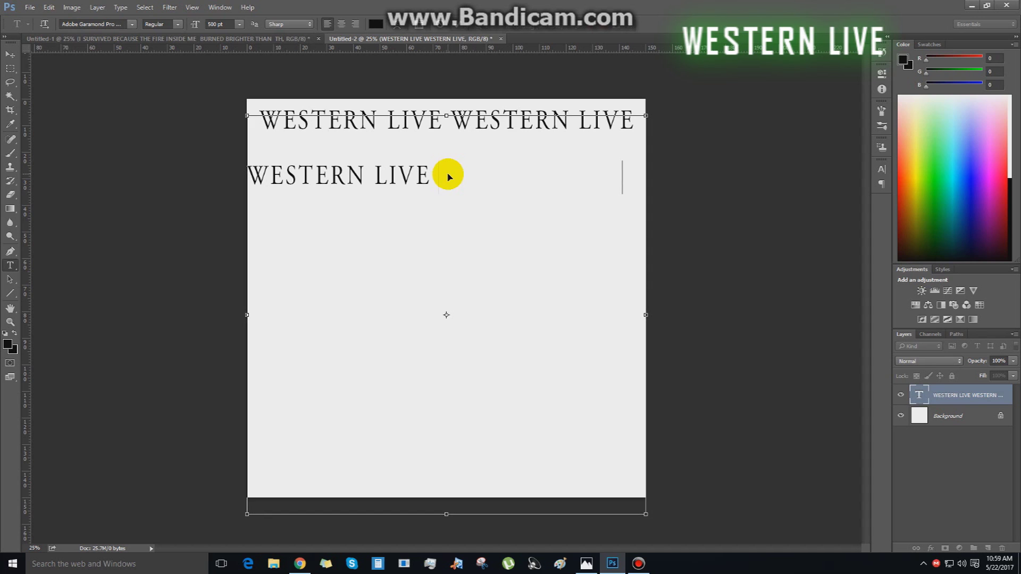
key("ctrl+v")
key("ctrl+v")
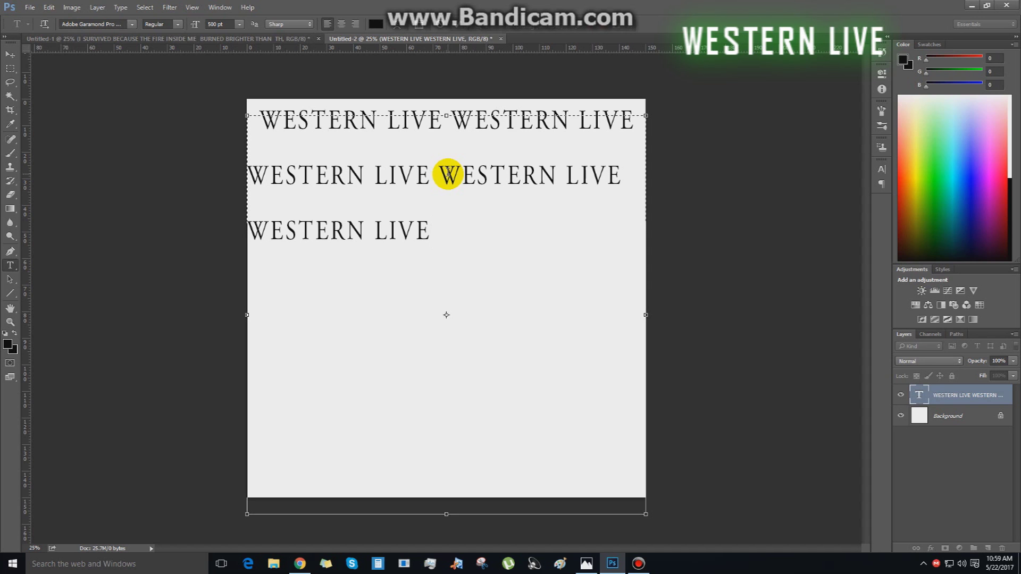
key("ctrl+v")
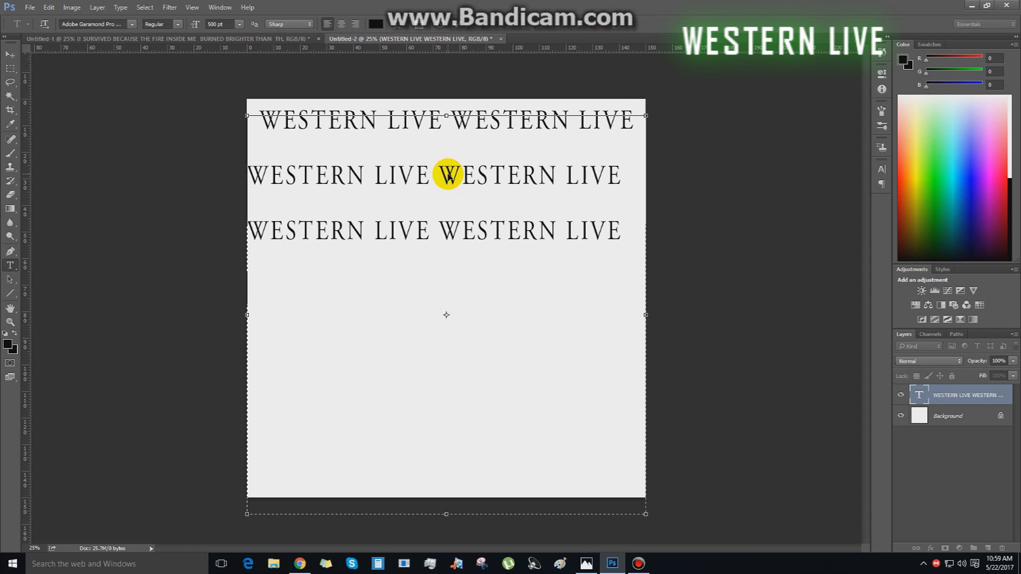
key("ctrl+v")
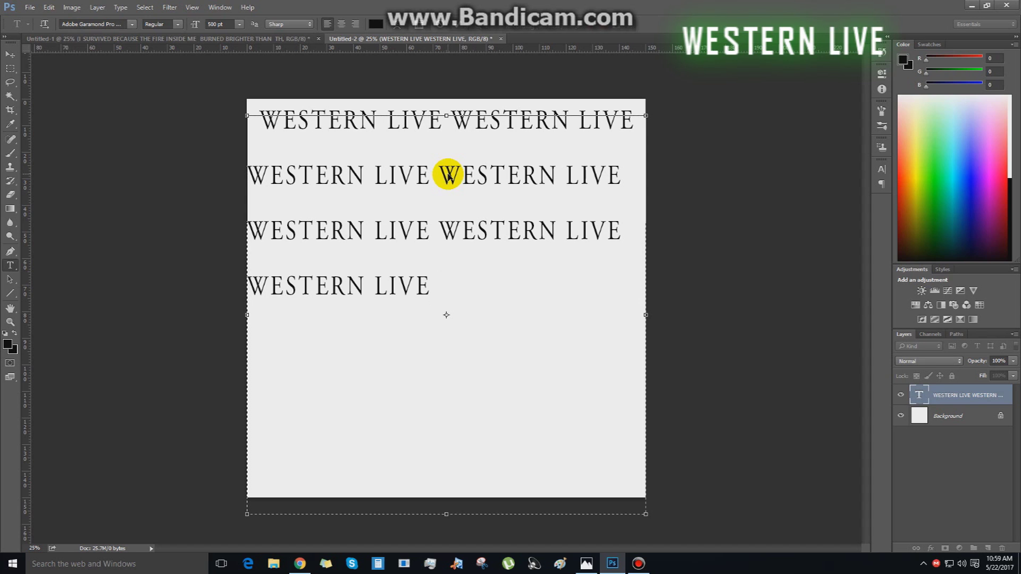
key("ctrl+v")
Copy the whole fourth line and paste it on new lines below until seven lines fill the canvas
left_click_drag(616, 285, 228, 282)
key("ctrl+c")
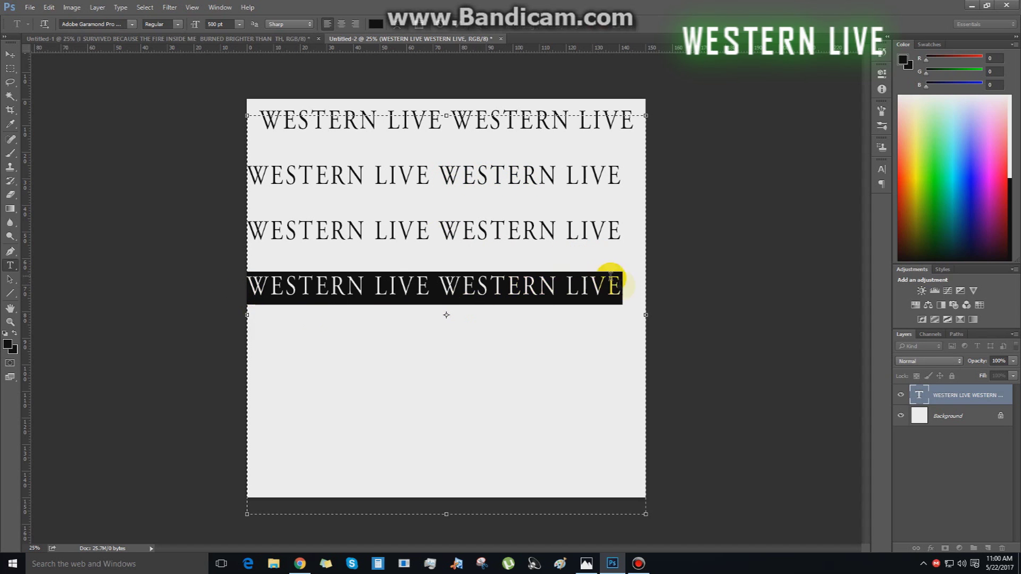
left_click(623, 286)
key("Return")
key("ctrl+v")
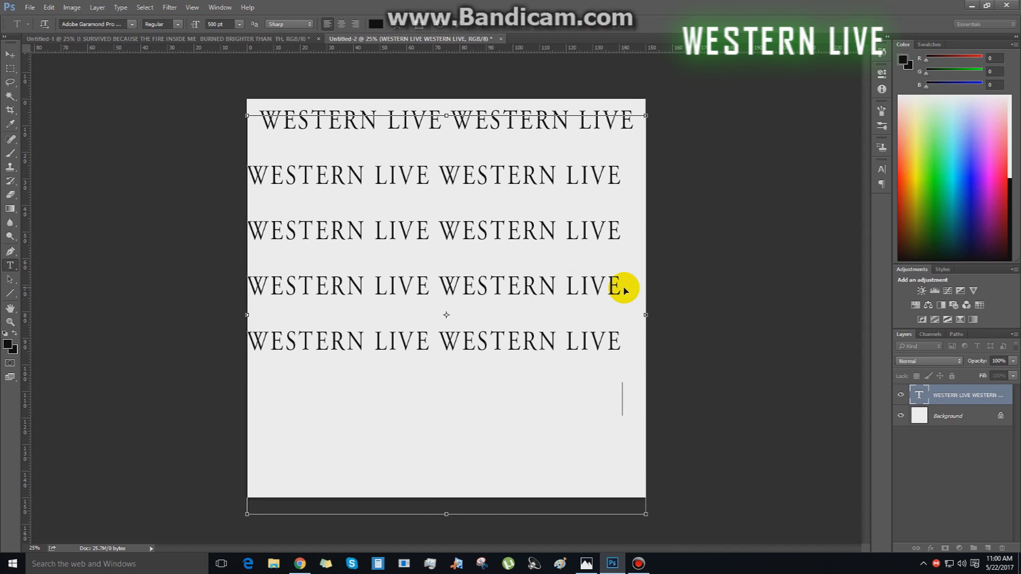
key("Return")
key("ctrl+v")
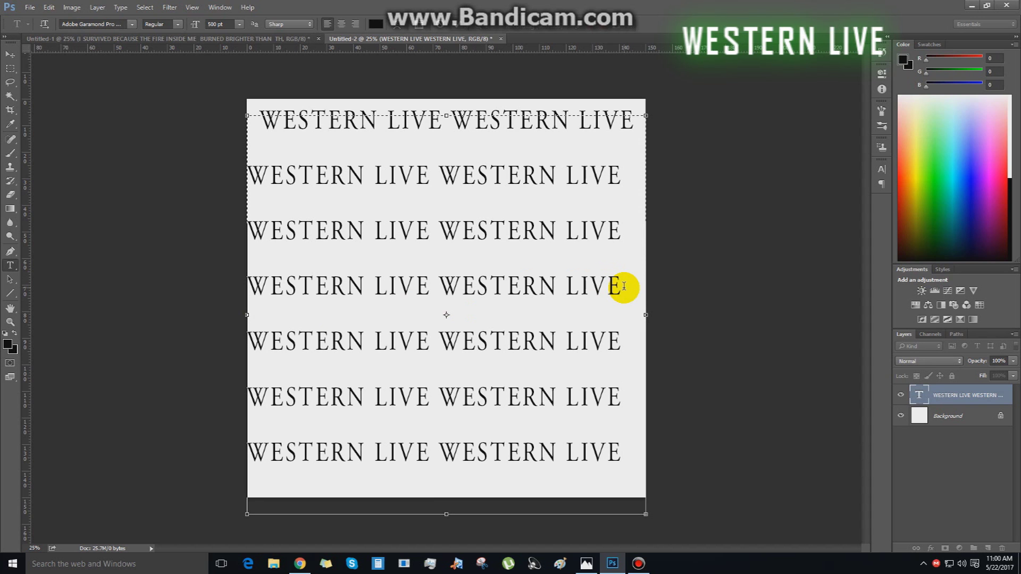
Move the text block slightly down and center-align its six lower lines under the first one
left_click(10, 54)
left_click_drag(365, 228, 364, 237)
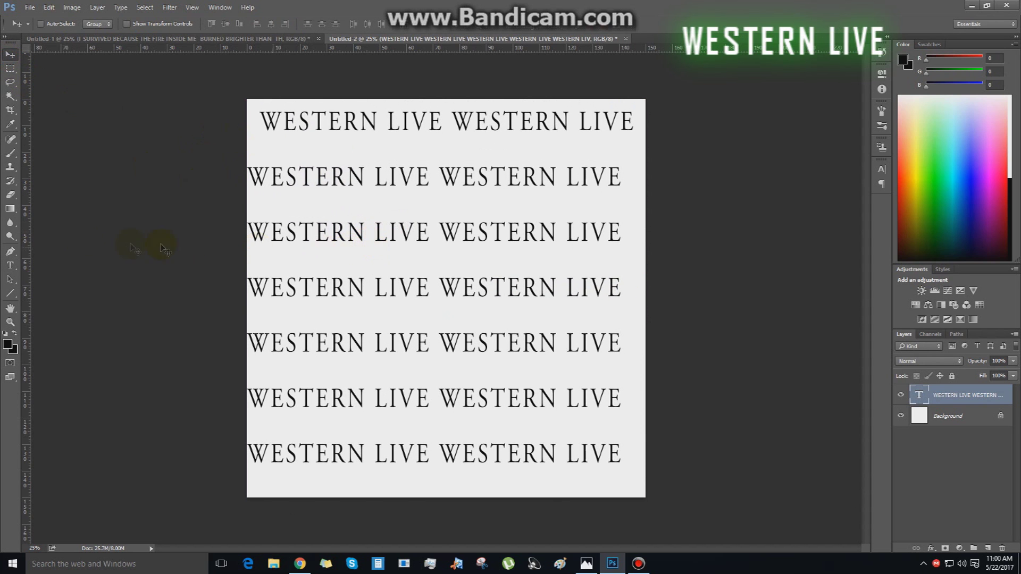
left_click(11, 267)
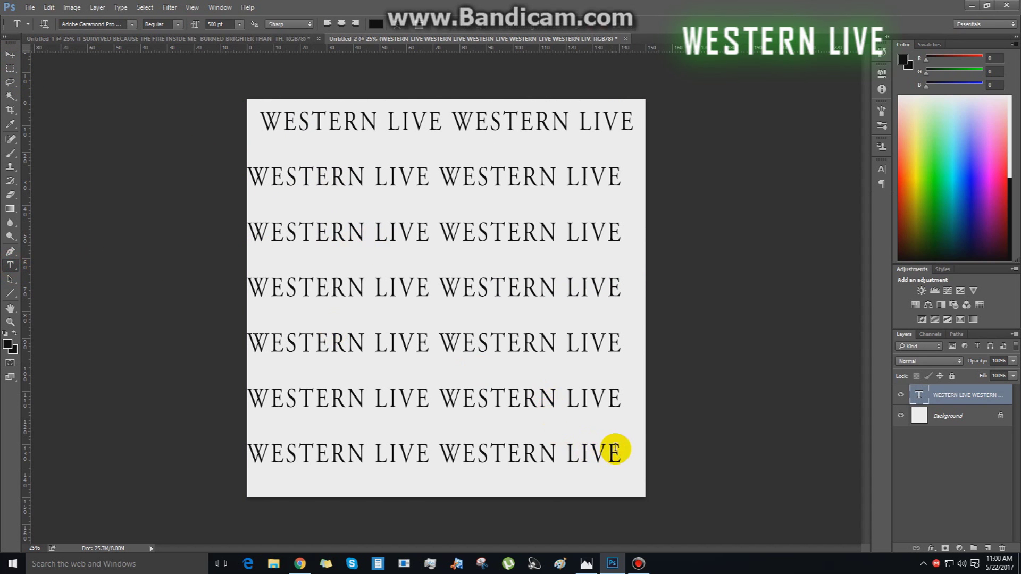
left_click_drag(619, 452, 250, 176)
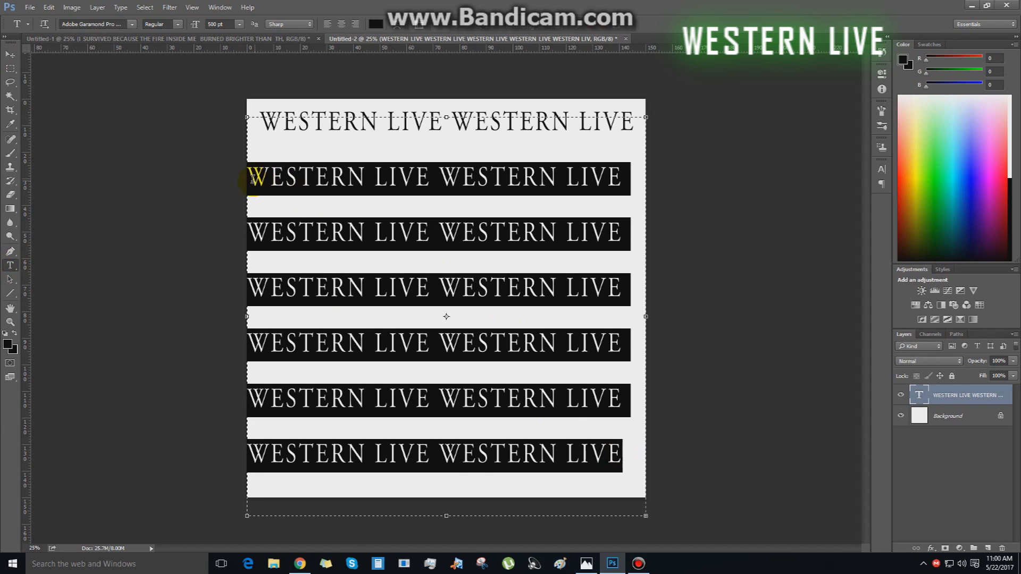
left_click(341, 24)
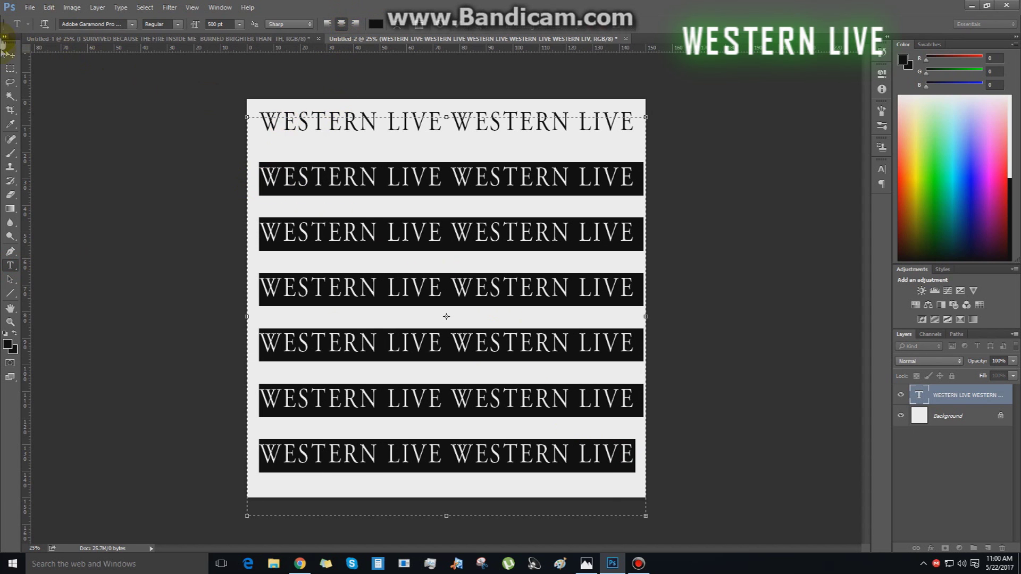
Shift the text block a little further down and rotate it counterclockwise so its lines rise diagonally across the canvas
left_click(9, 56)
mouse_move(371, 200)
left_mouse_down()
mouse_move(371, 176)
mouse_move(372, 209)
left_mouse_up()
left_click_drag(475, 288, 472, 289)
key("ctrl+t")
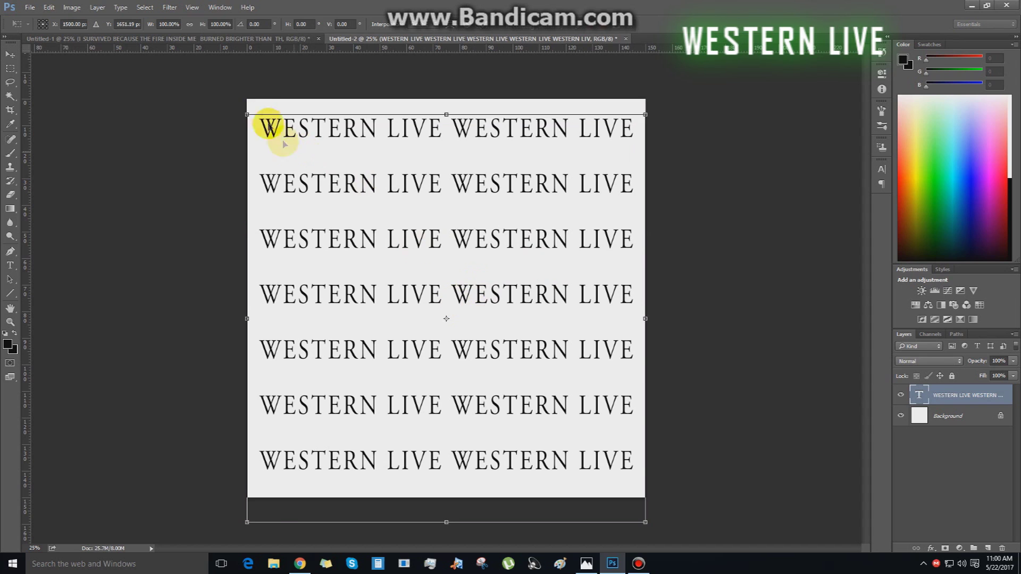
left_click_drag(230, 109, 135, 305)
key("Return")
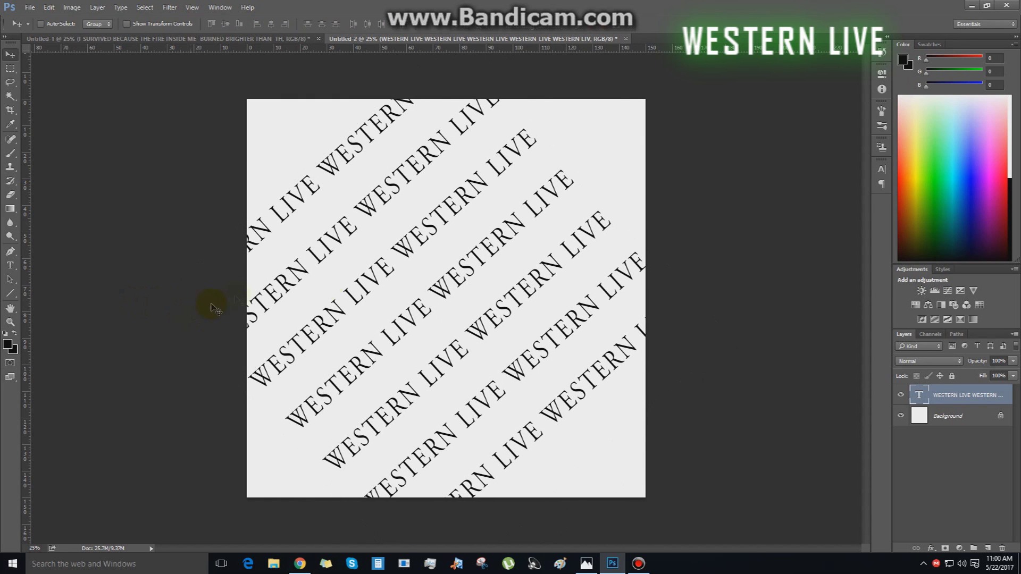
Bring the diagonal WESTERN LIVE text into the quote document and enlarge and reposition it to cover the canvas
left_click(449, 290)
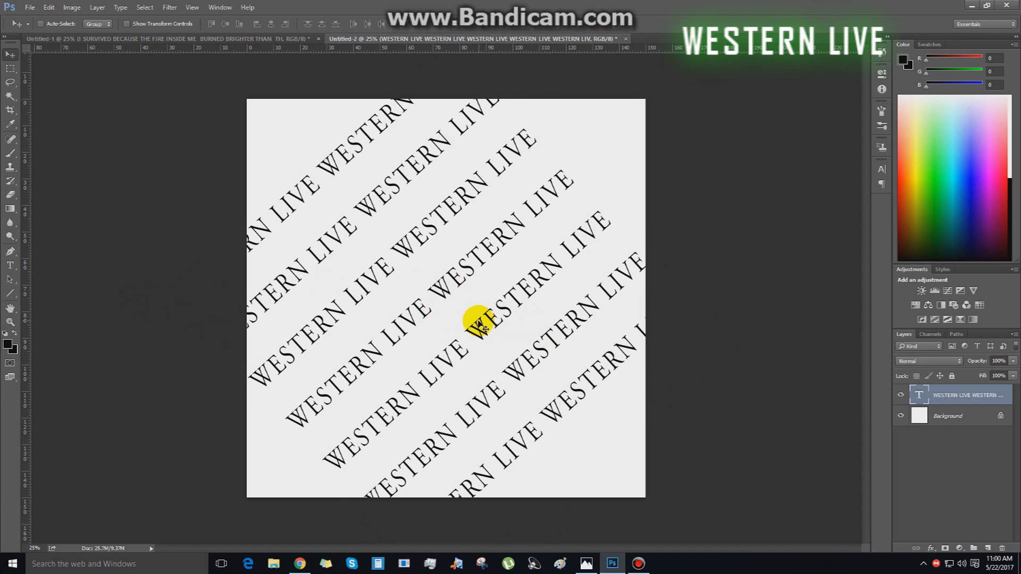
left_click_drag(485, 312, 519, 329)
key("ctrl+t")
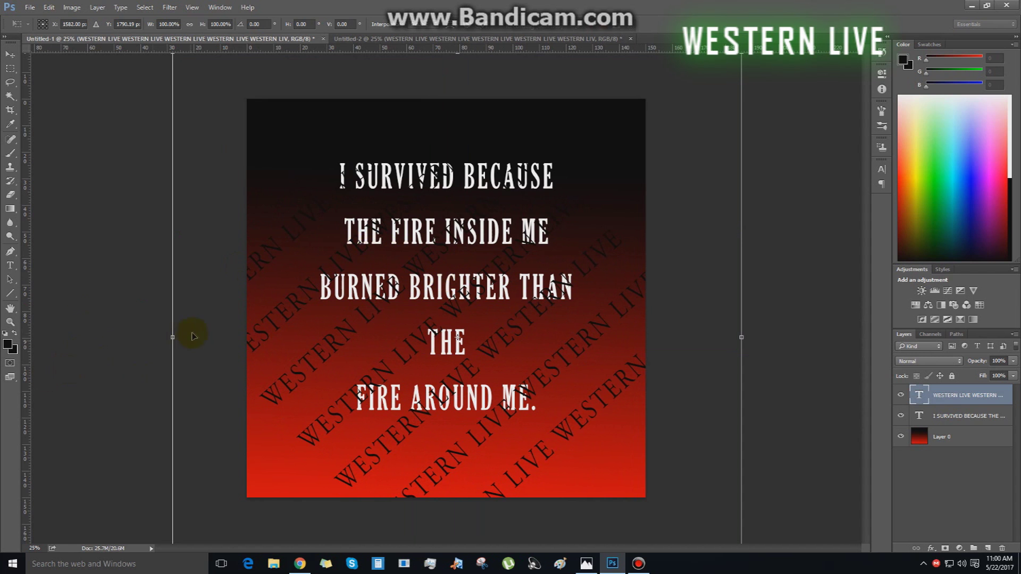
left_click_drag(583, 378, 452, 209)
left_click_drag(610, 453, 785, 543)
left_click_drag(509, 370, 583, 462)
key("Return")
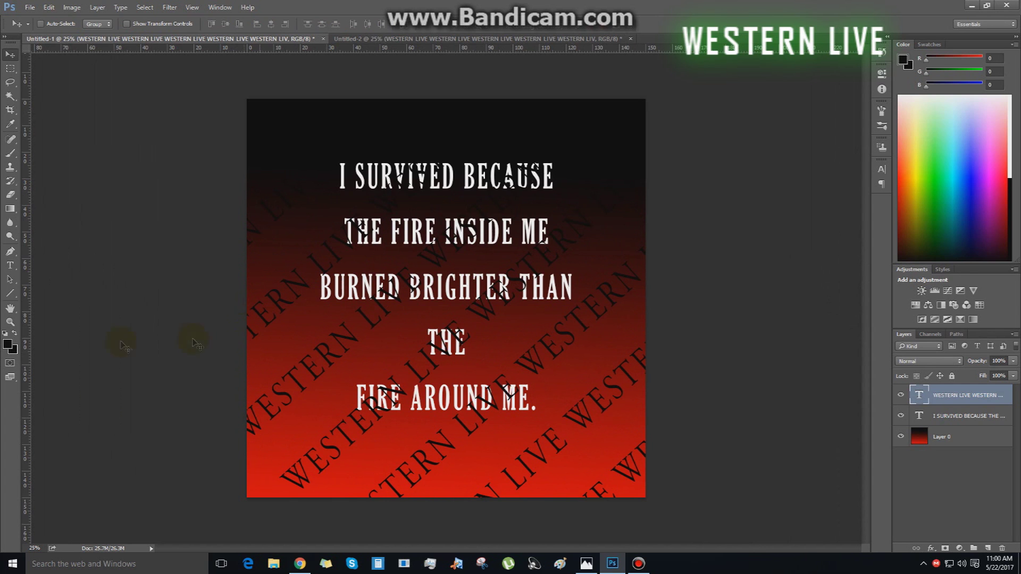
Select all of the diagonal WESTERN LIVE text and color it white (ffffff)
left_click(10, 264)
left_click(282, 391)
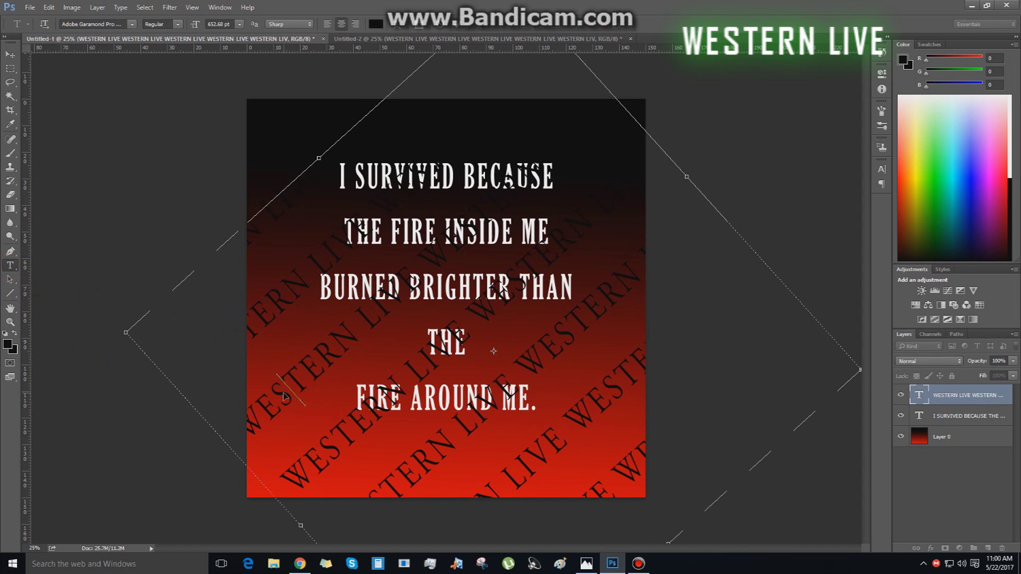
key("ctrl+a")
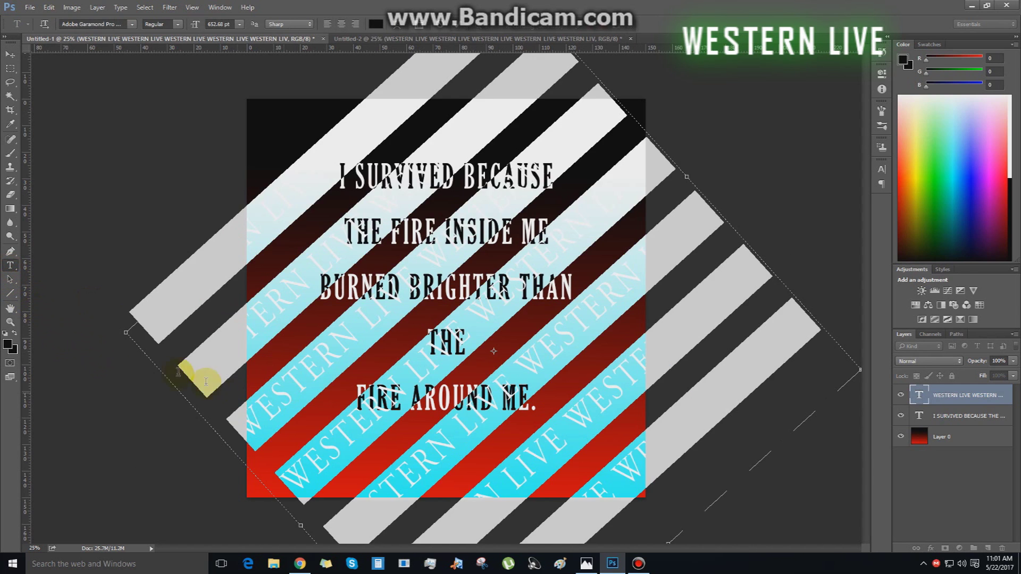
left_click(8, 344)
left_click_drag(649, 308, 627, 286)
left_click(832, 299)
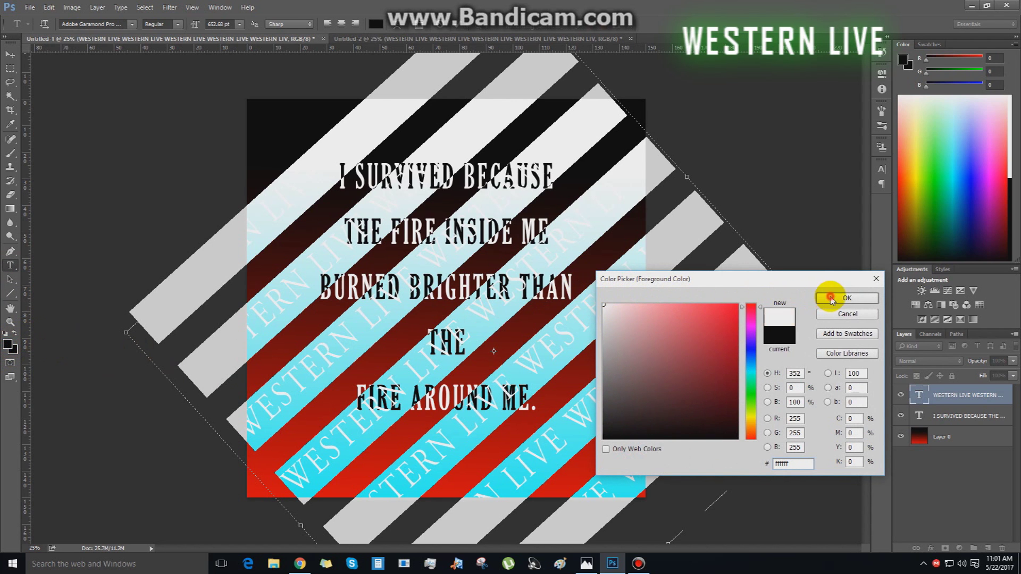
left_click(10, 54)
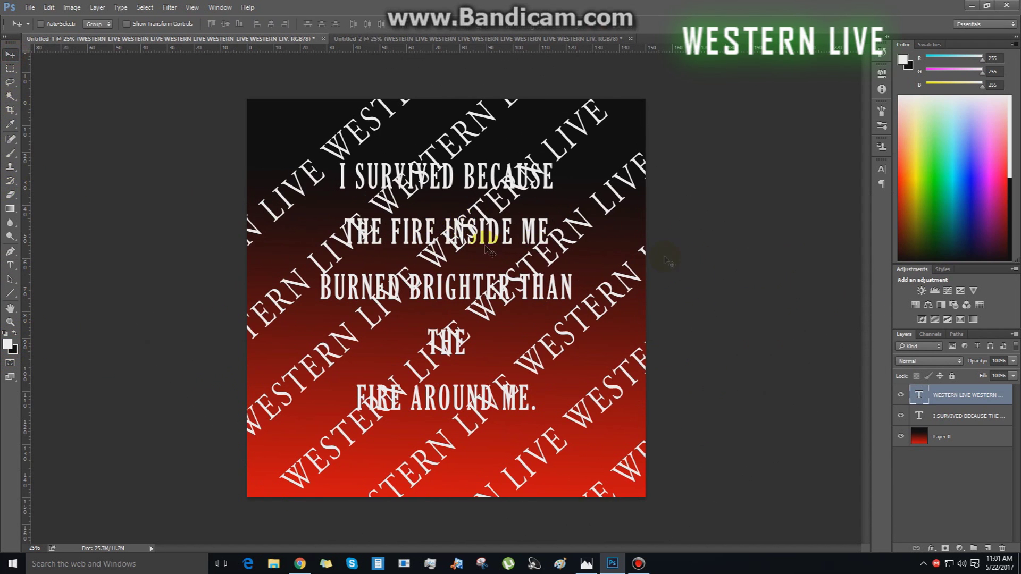
Move the WESTERN LIVE text layer below the quote's text layer, directly above the gradient layer
left_click_drag(936, 407, 969, 420)
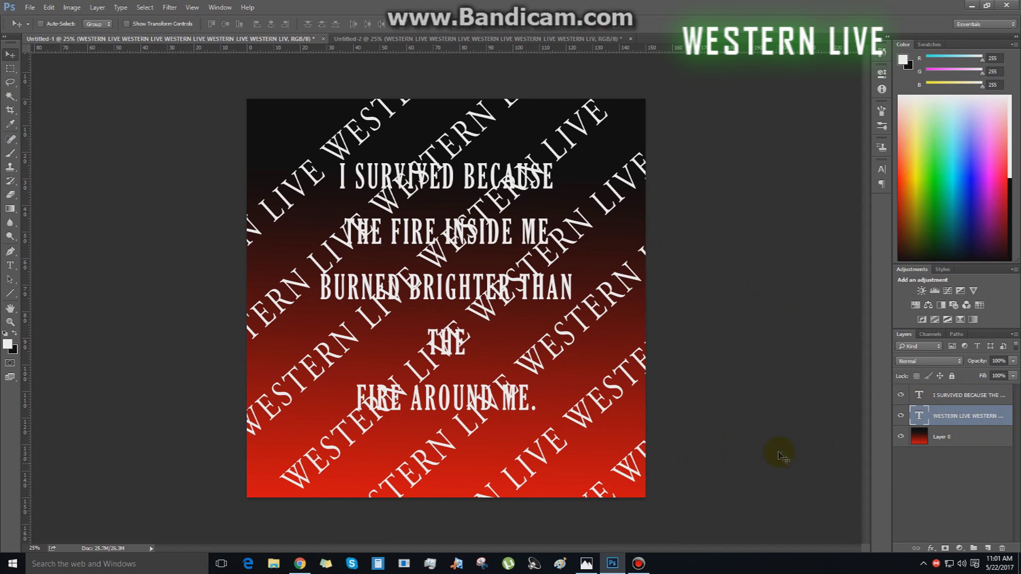
left_click(638, 563)
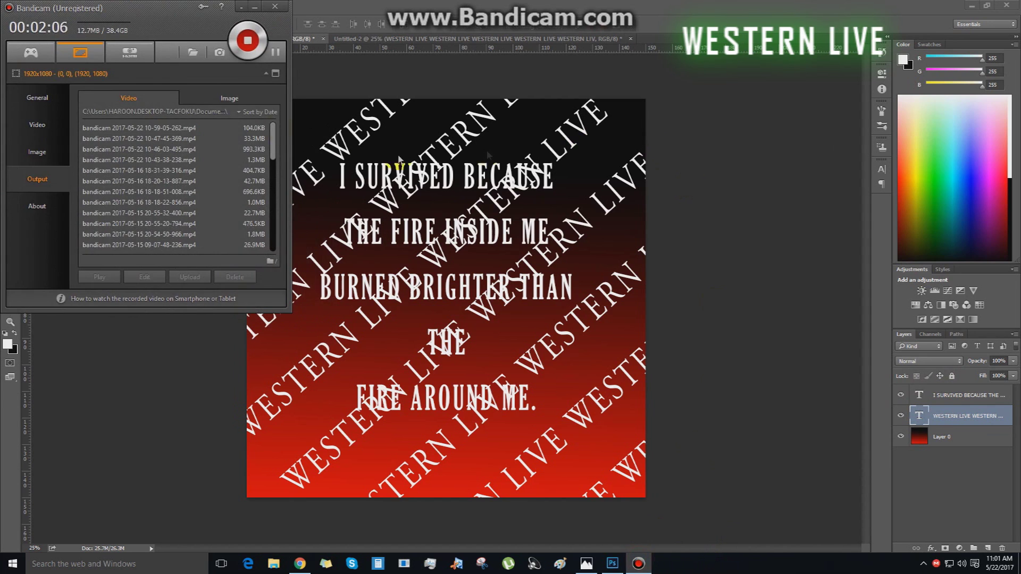
left_click(244, 39)
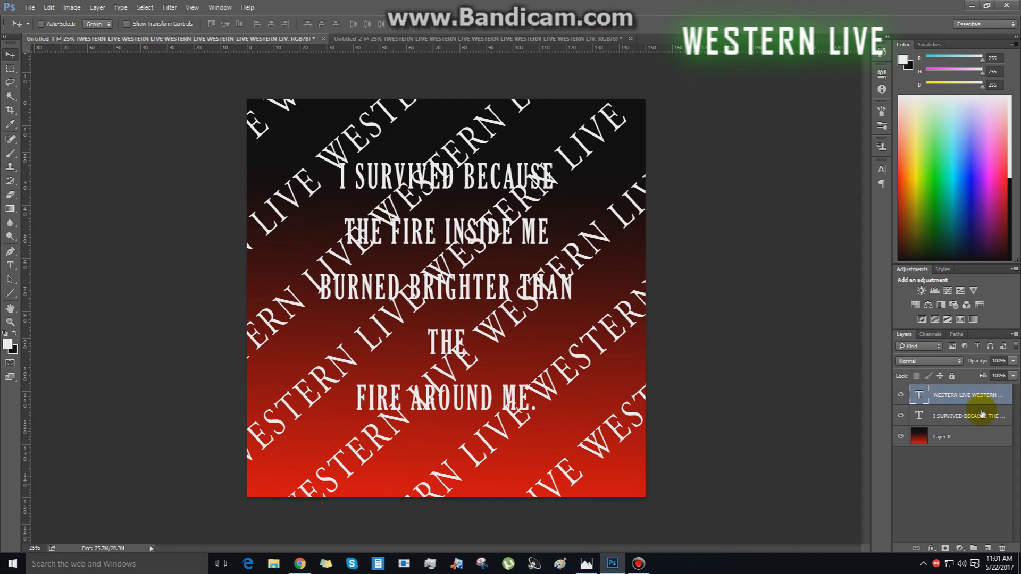
left_click_drag(931, 394, 944, 424)
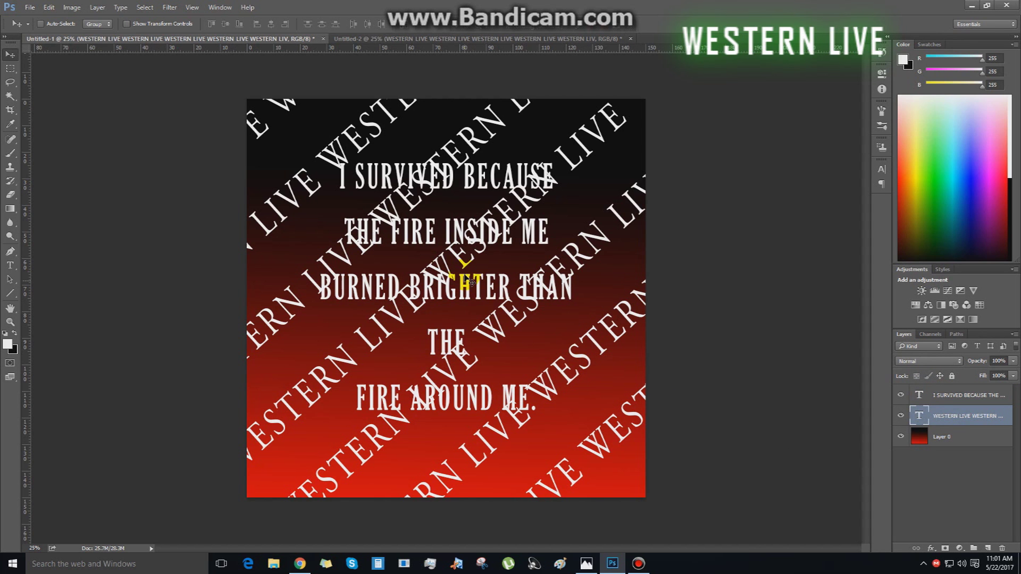
Lower the opacity of the WESTERN LIVE text layer to 5%
scroll(423, 290, "up", 5)
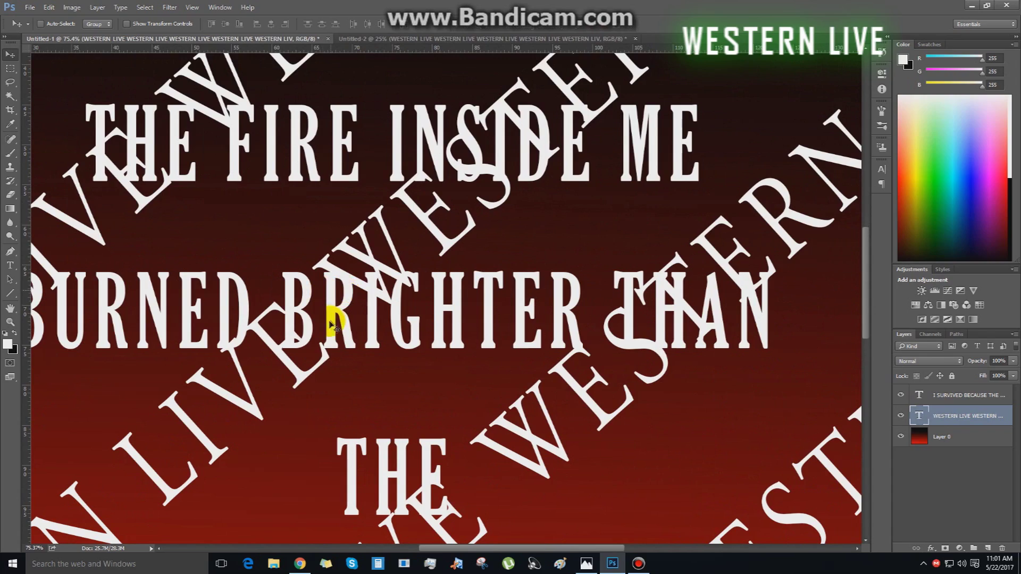
scroll(292, 348, "up", 3)
scroll(289, 354, "down", 4)
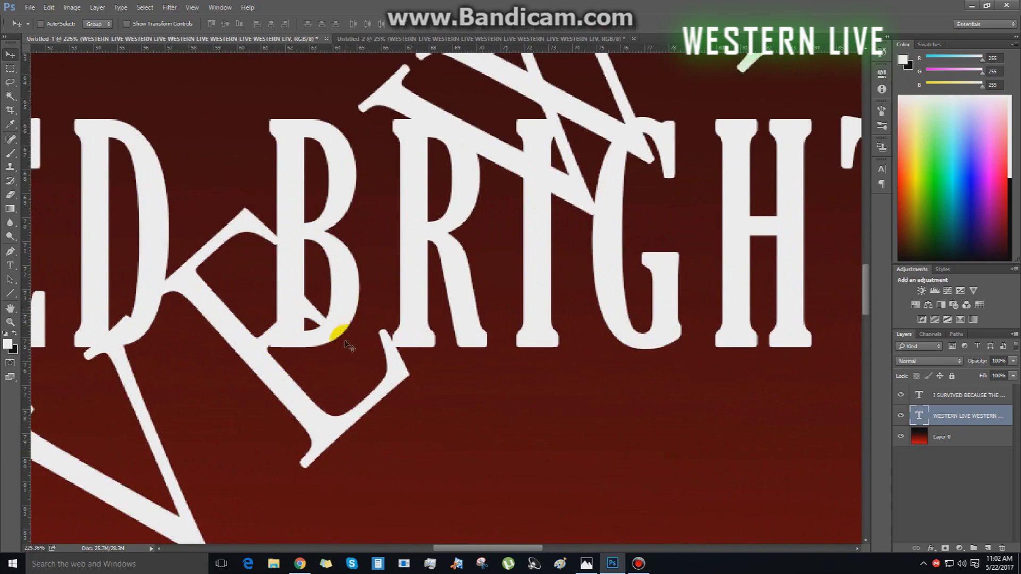
scroll(410, 358, "down", 3)
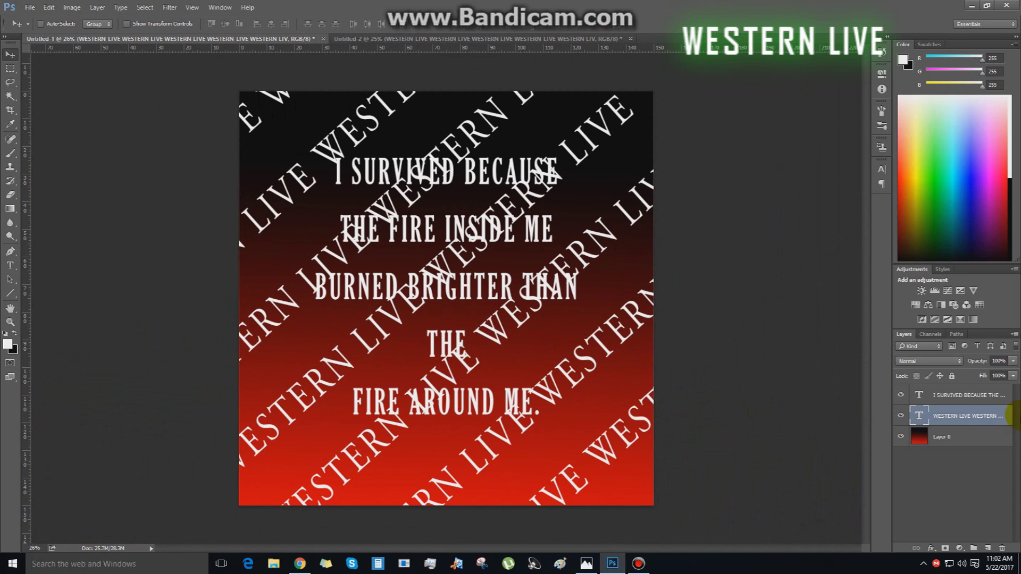
left_click(1013, 361)
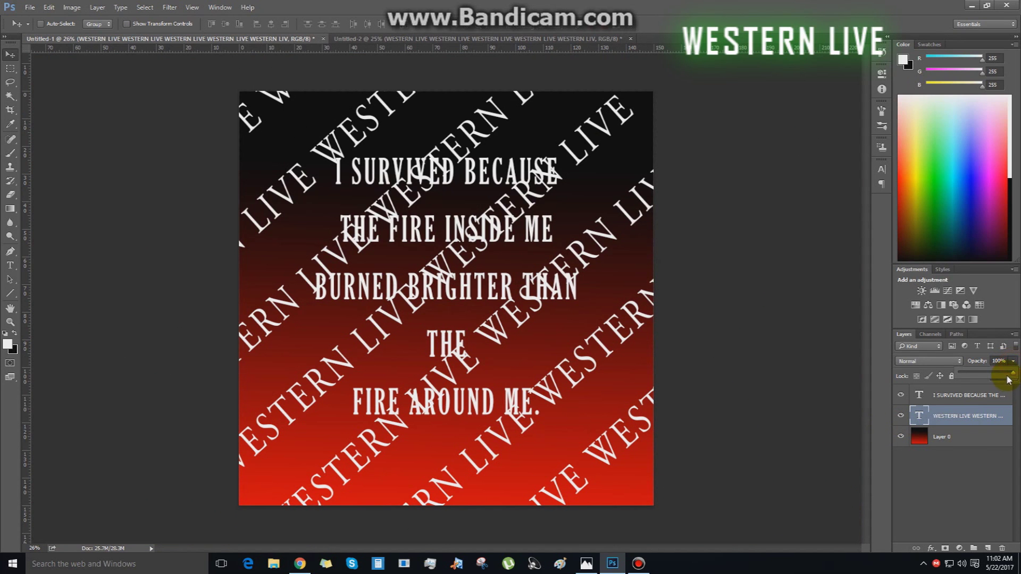
left_click_drag(1013, 377, 971, 374)
left_click(999, 361)
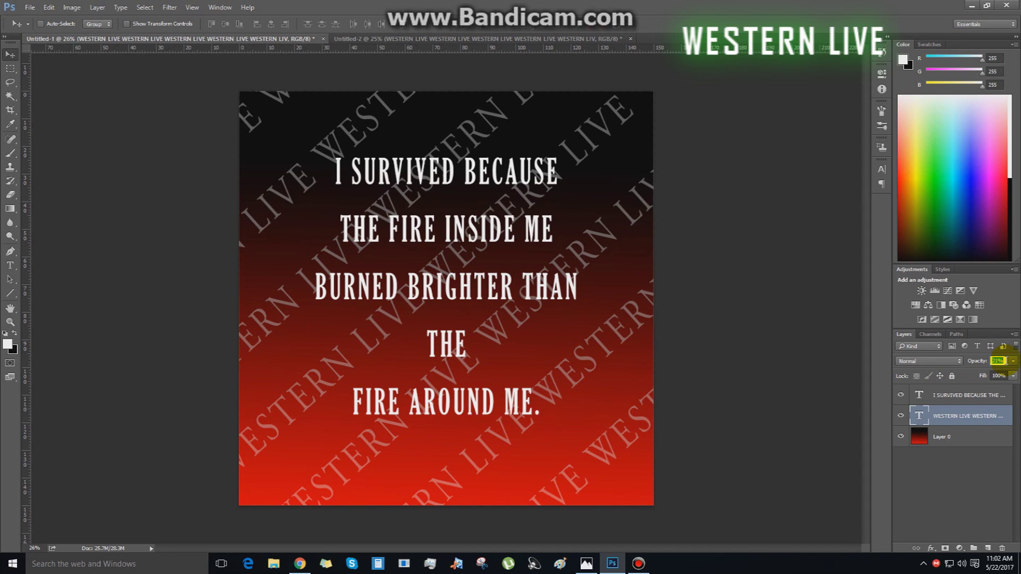
type("5")
key("Return")
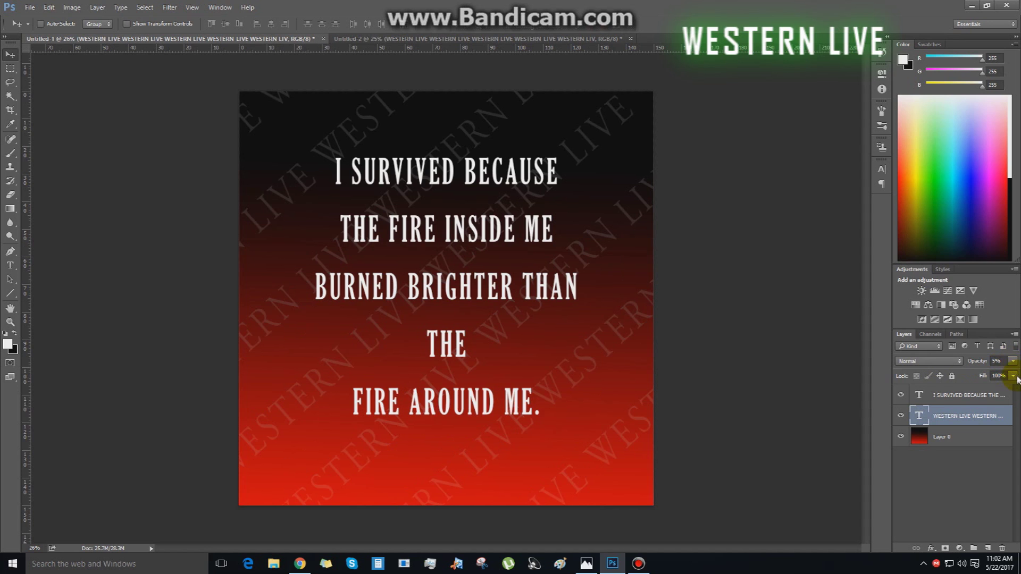
Lower the fill of the WESTERN LIVE text layer to 20% and deselect the layer
left_click(1012, 375)
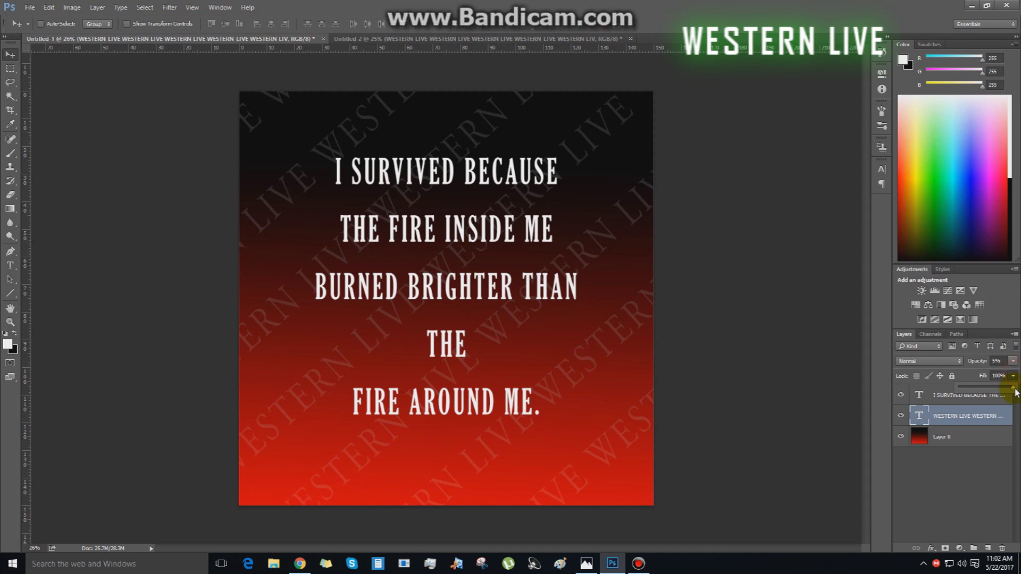
left_click_drag(1012, 389, 982, 391)
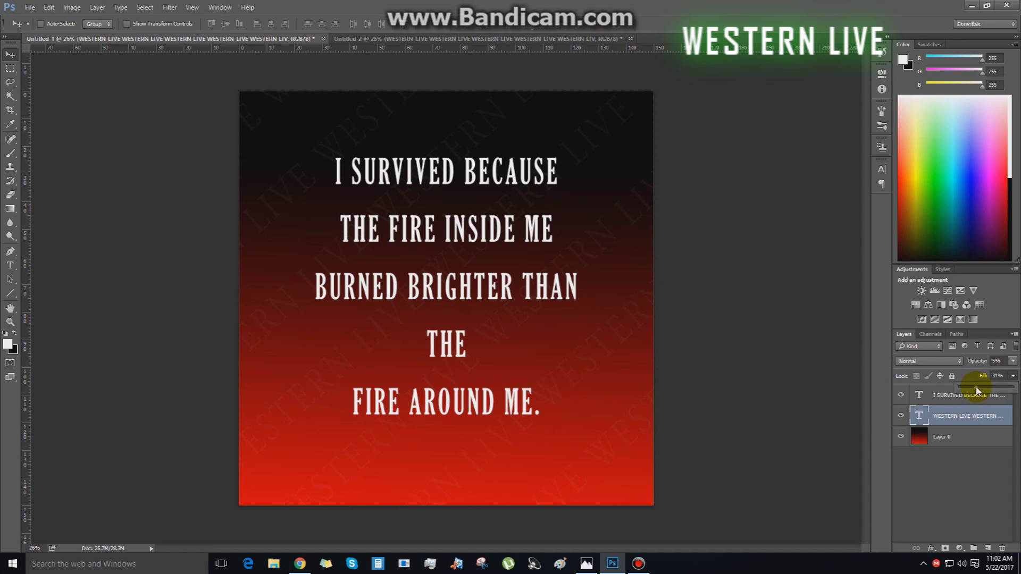
left_click(997, 375)
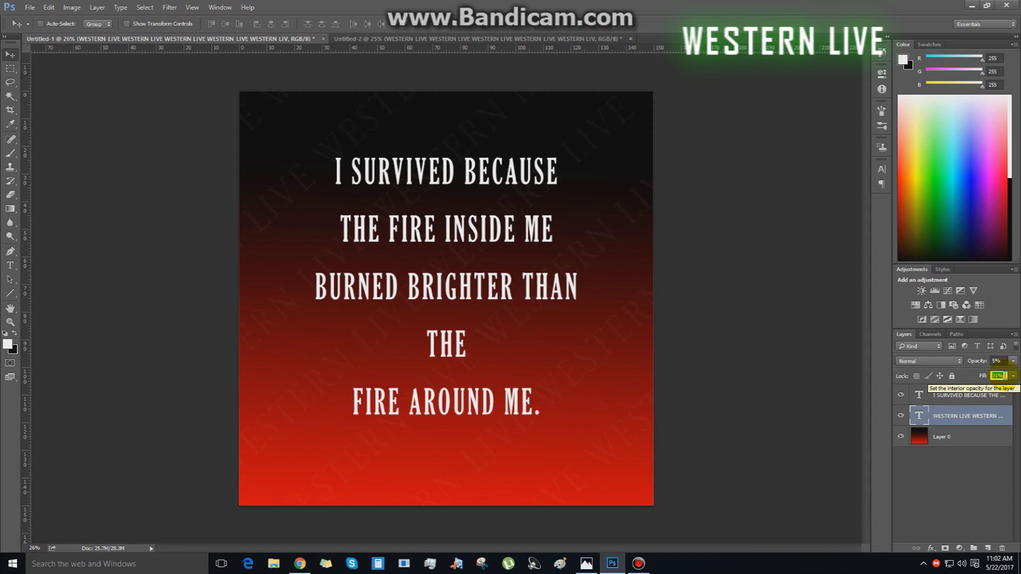
type("20")
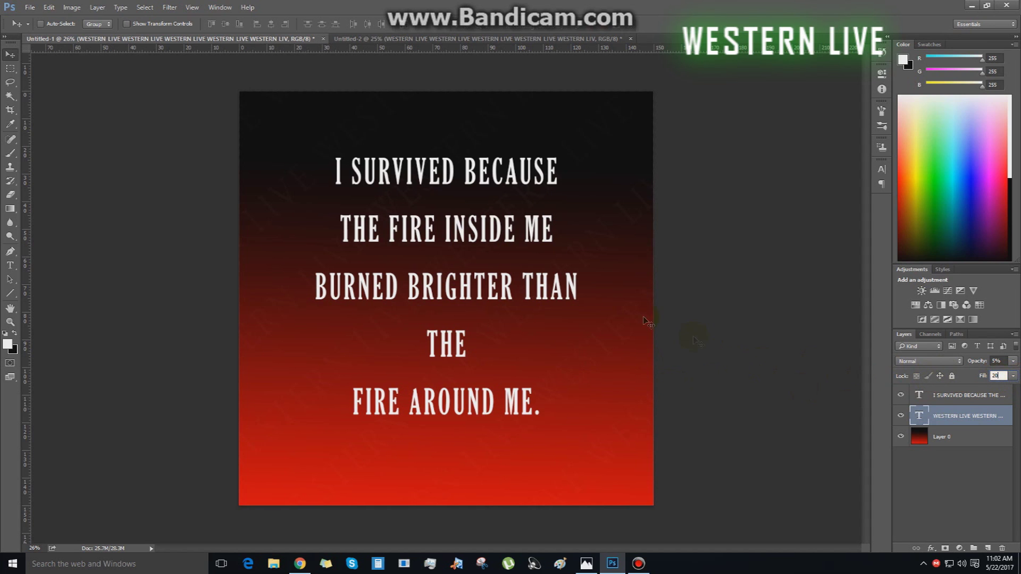
left_click(534, 190)
left_click(1005, 418)
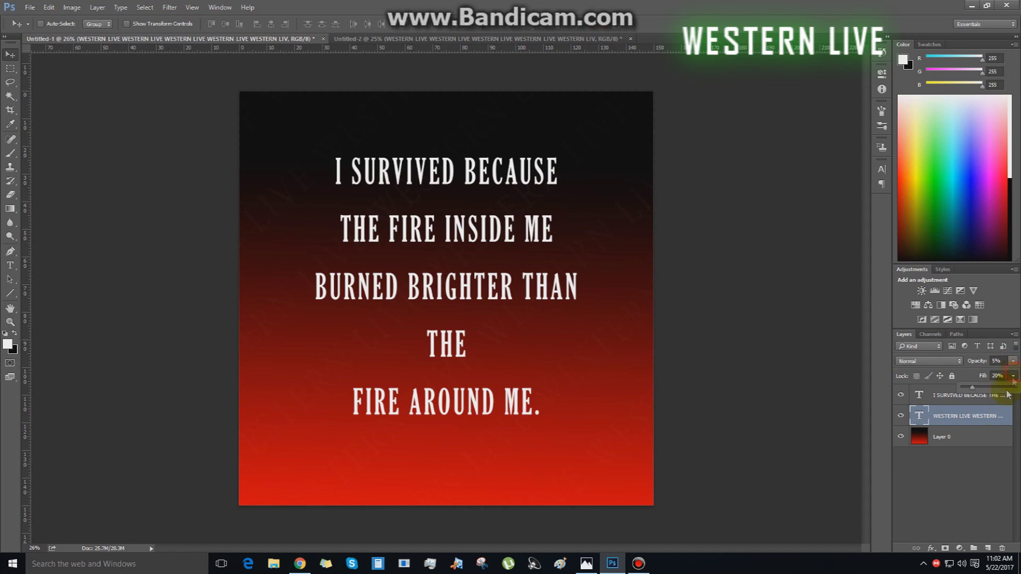
left_click(980, 447)
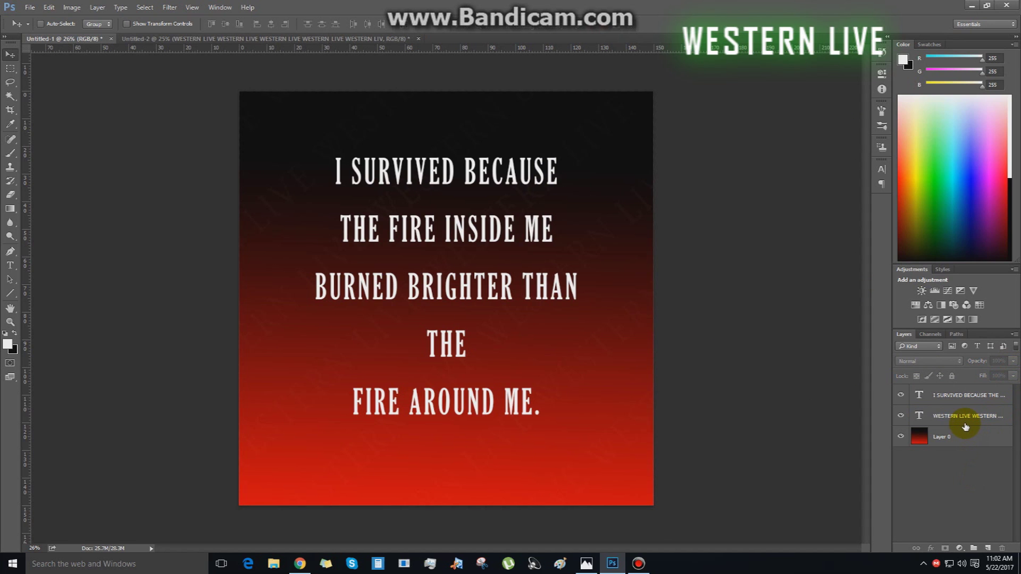
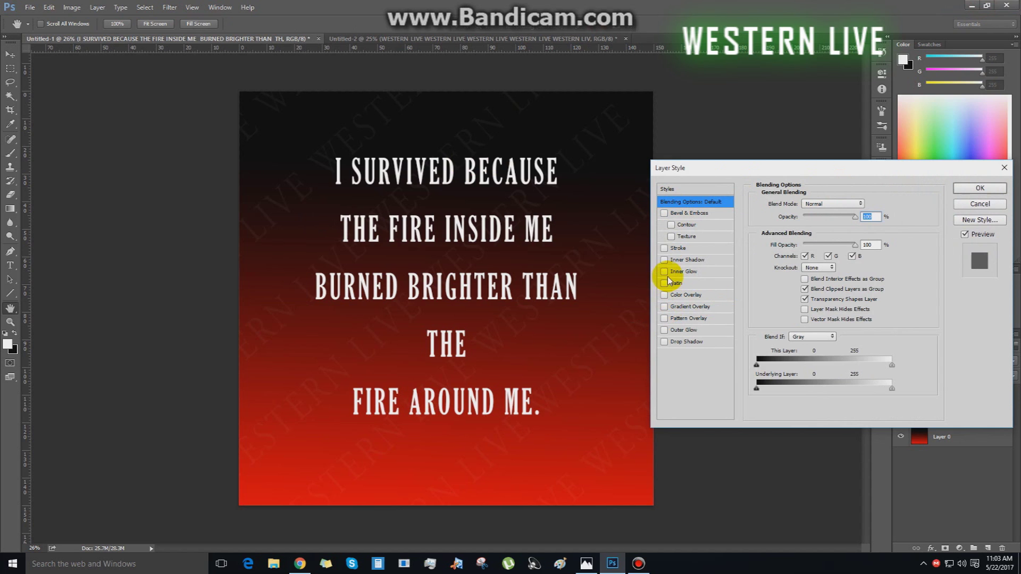
Add an outside stroke about 24 px wide to the quote text layer in its layer style
left_click(665, 248)
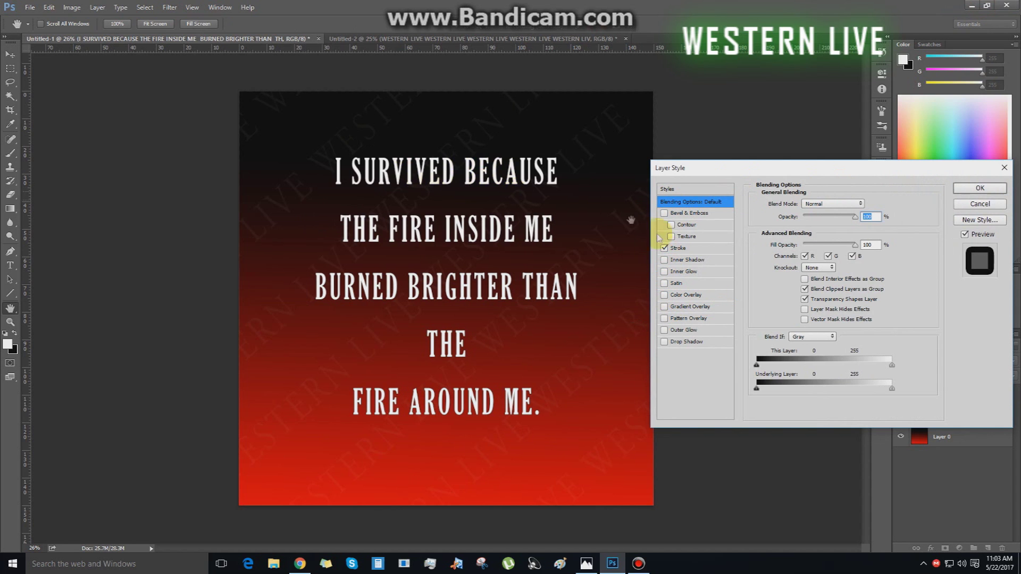
left_click(684, 249)
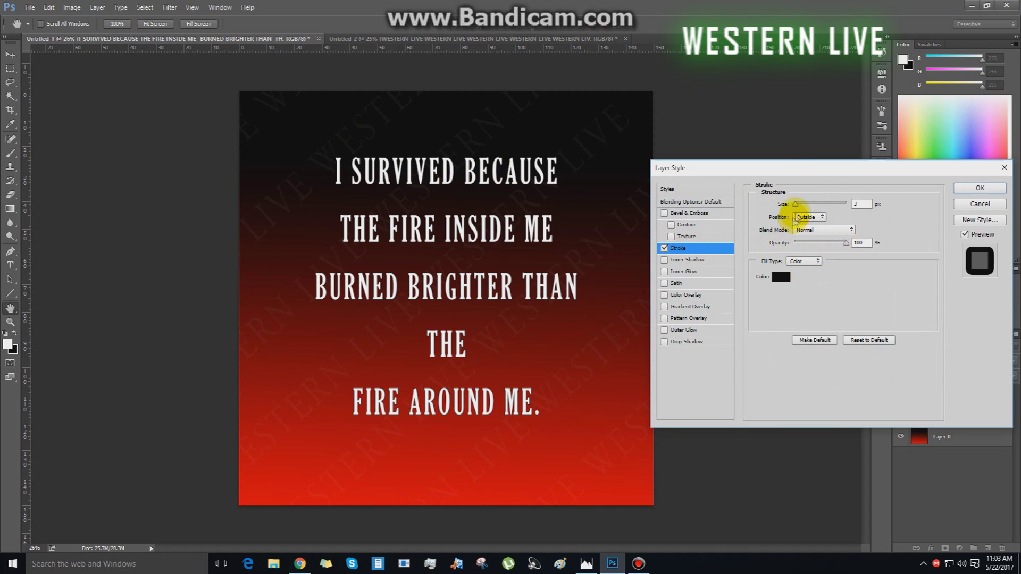
left_click_drag(796, 208, 803, 209)
left_click(869, 204)
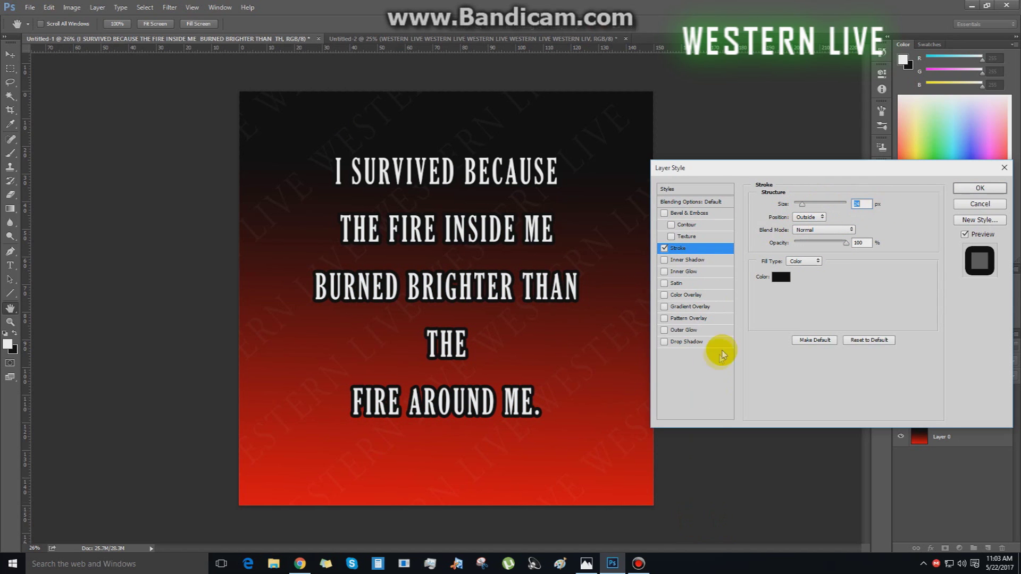
Change the quote stroke's color to the very dark brownish gray 342b2b
left_click(781, 277)
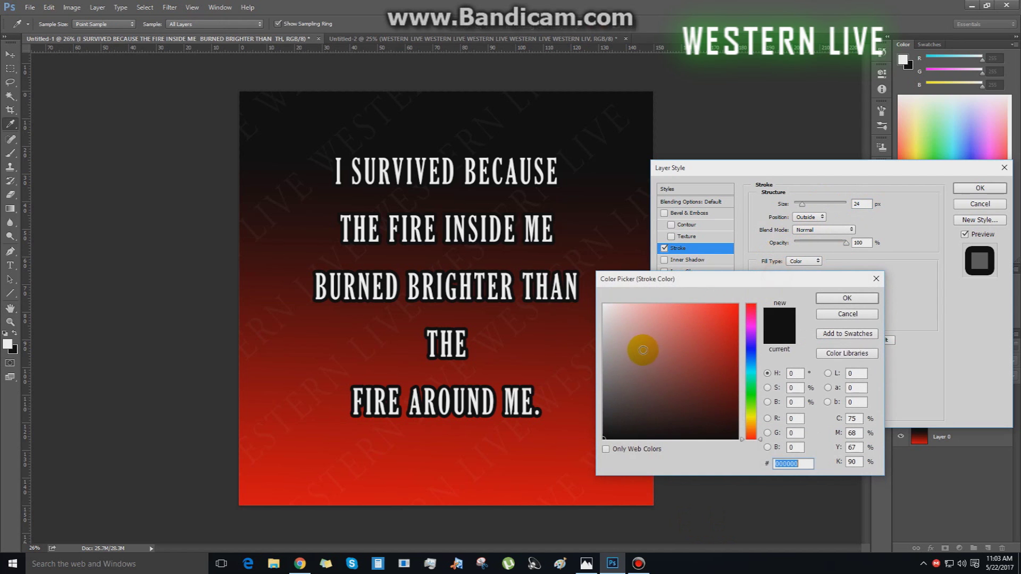
left_click(611, 399)
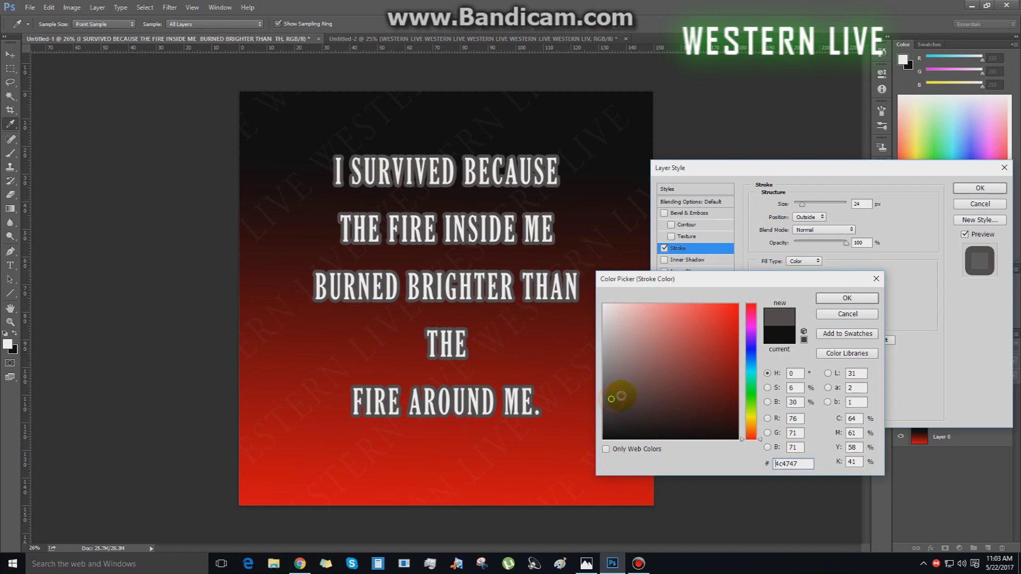
left_click(619, 403)
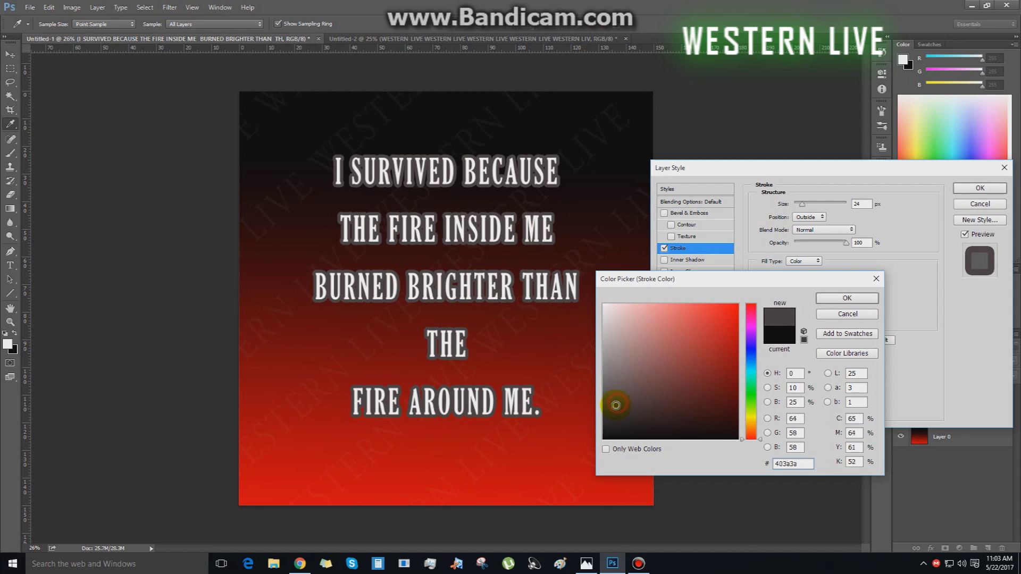
left_click(846, 297)
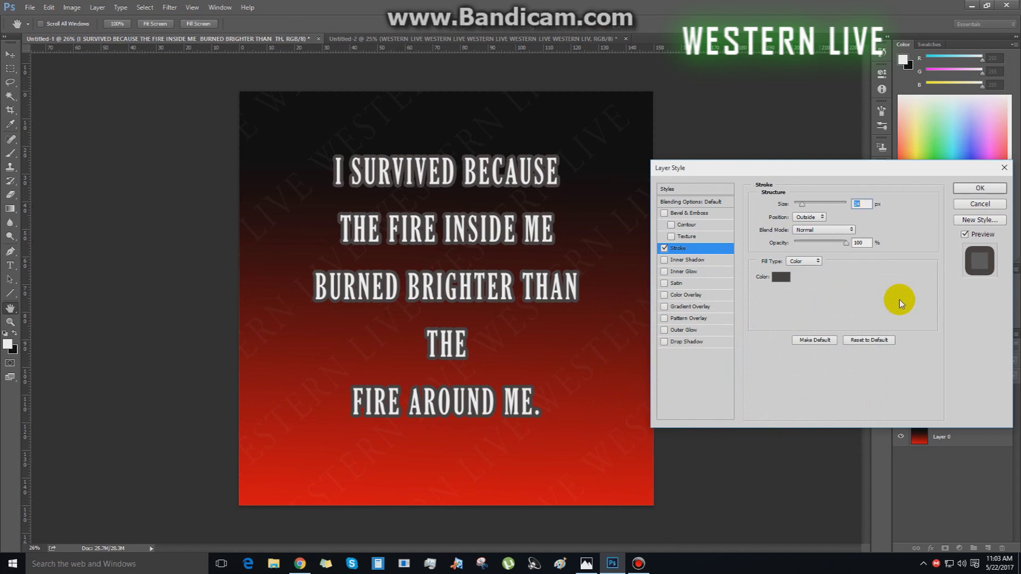
left_click(778, 277)
left_click(626, 412)
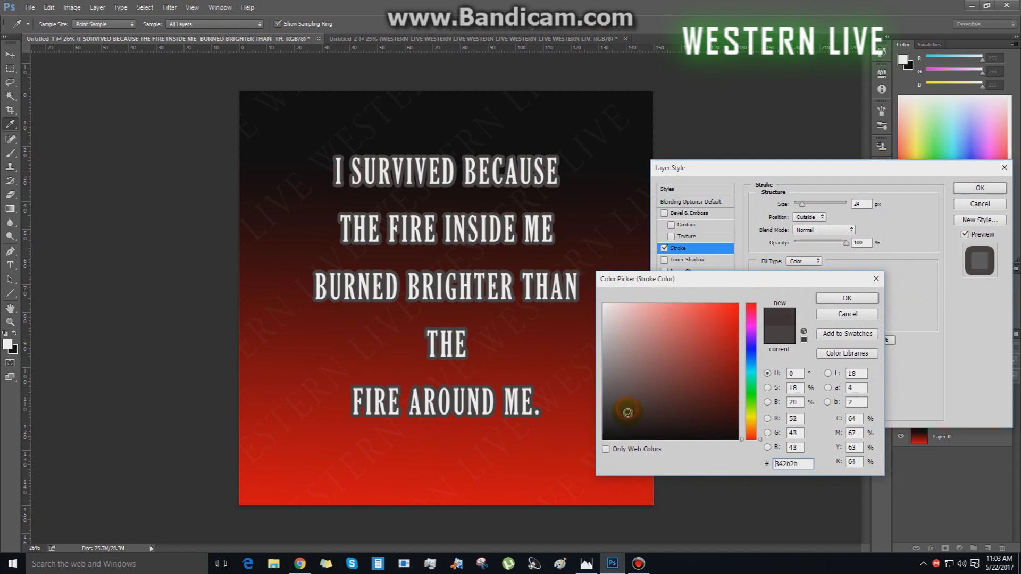
left_click(847, 297)
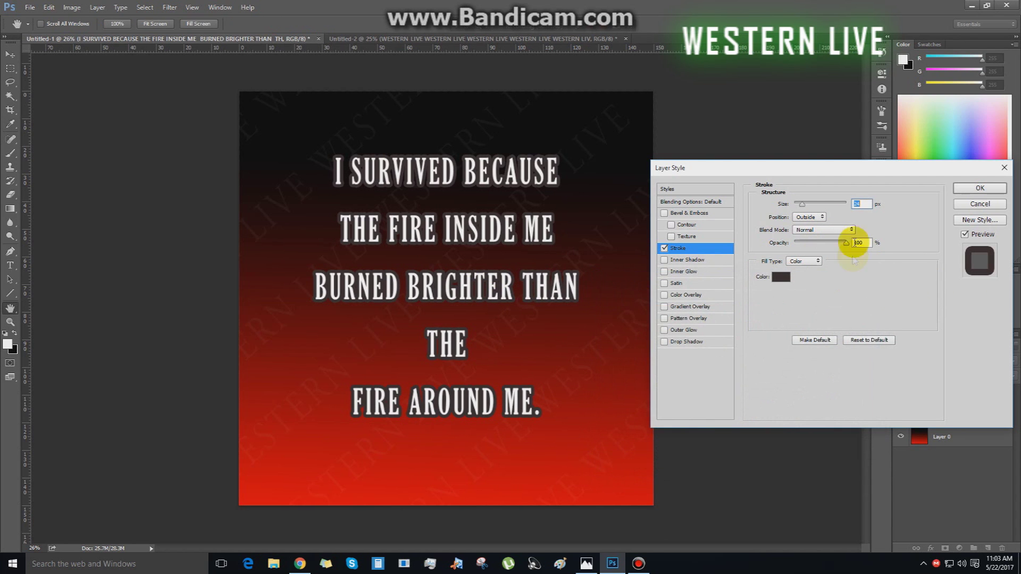
Reduce the quote stroke's size to 10 px and apply the layer style
left_click(868, 205)
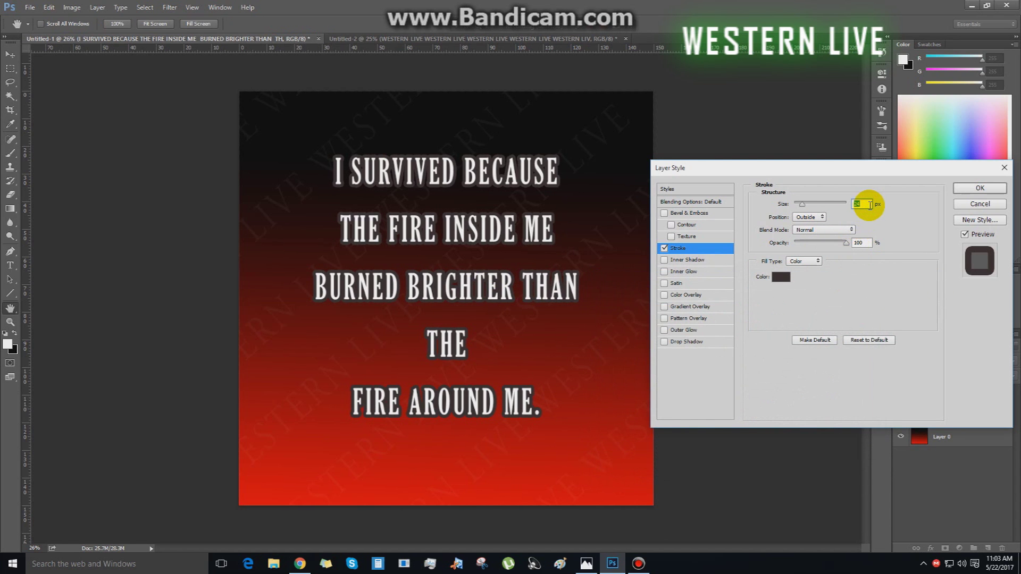
type("10")
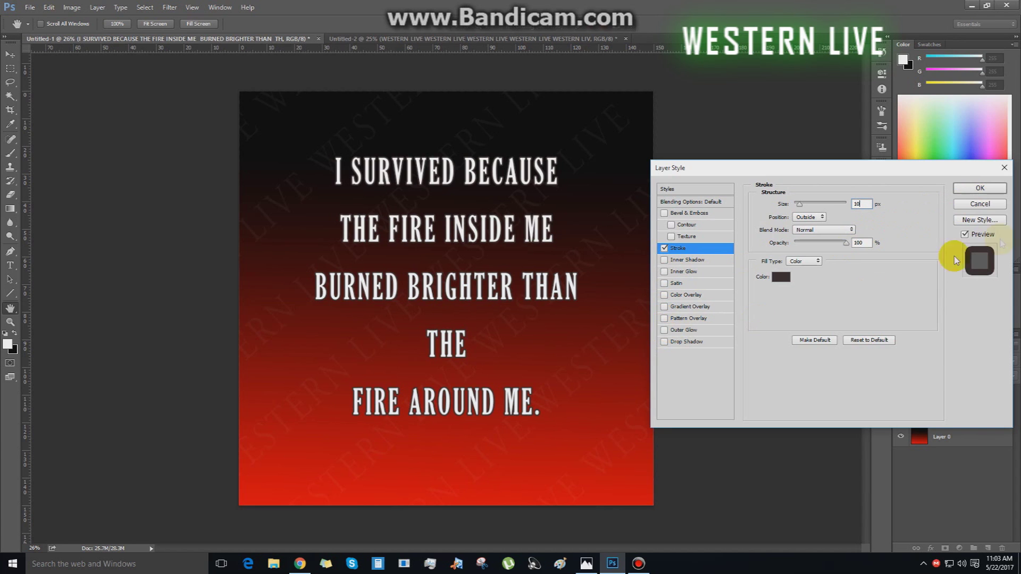
left_click(979, 188)
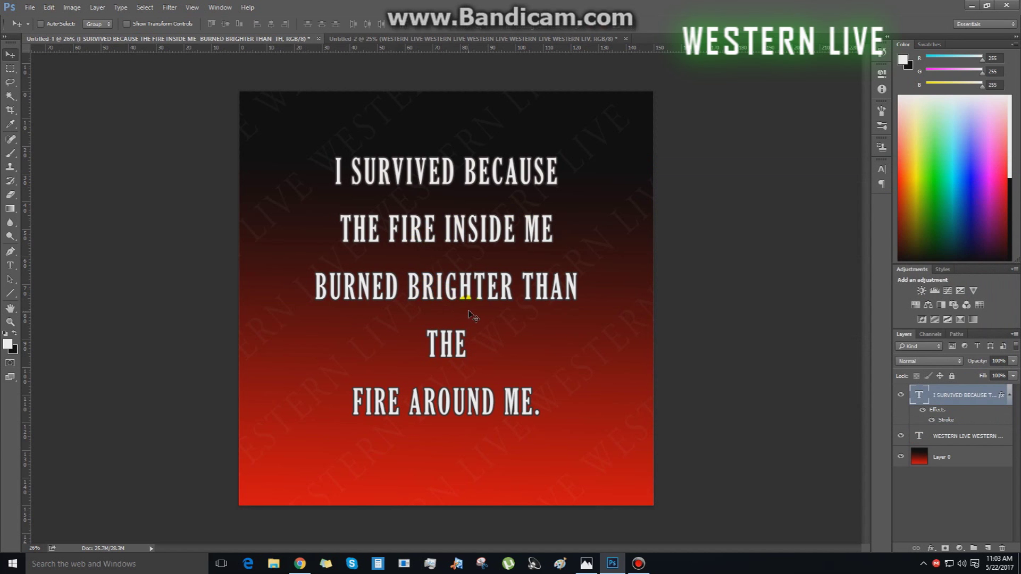
Enlarge the quote text with Free Transform so it fills more of the canvas width
key("ctrl+t")
left_click_drag(238, 155, 200, 109)
left_click_drag(342, 178, 381, 231)
left_click_drag(231, 141, 192, 120)
left_click_drag(340, 197, 375, 216)
key("Return")
Reposition the enlarged quote text so it sits centered on the canvas
left_click_drag(430, 248, 433, 286)
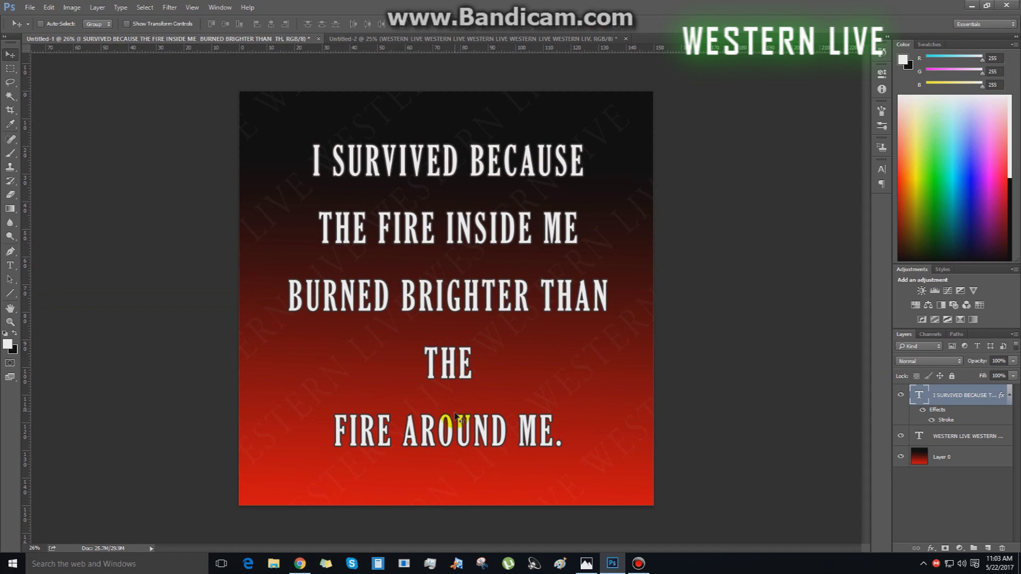
mouse_move(460, 435)
left_mouse_down()
mouse_move(467, 426)
mouse_move(461, 434)
left_mouse_up()
left_click_drag(538, 443, 539, 443)
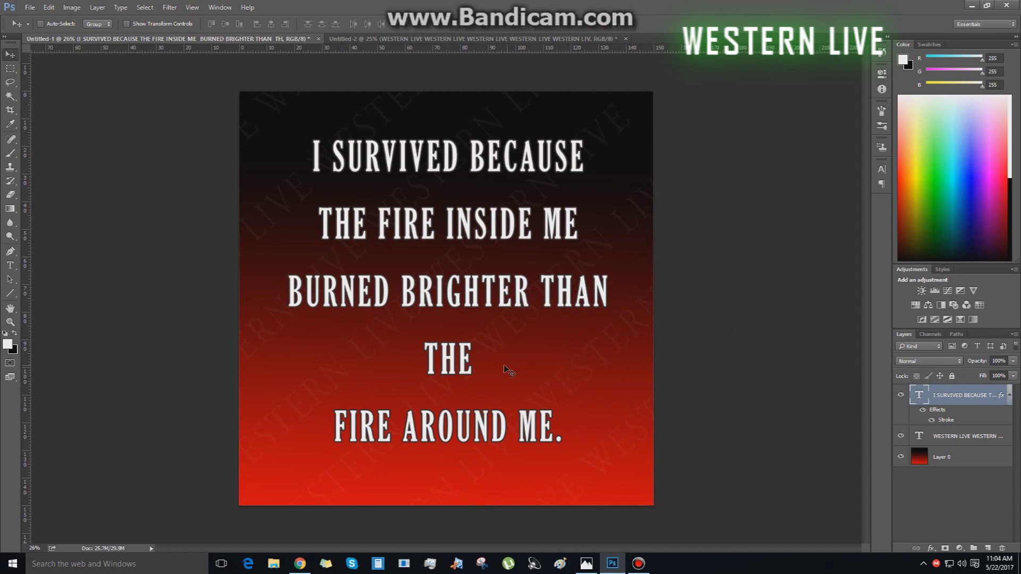
left_click_drag(454, 350, 455, 352)
Save the design to the Desktop as a JPEG named new quotes, at Maximum quality 12
key("ctrl+s")
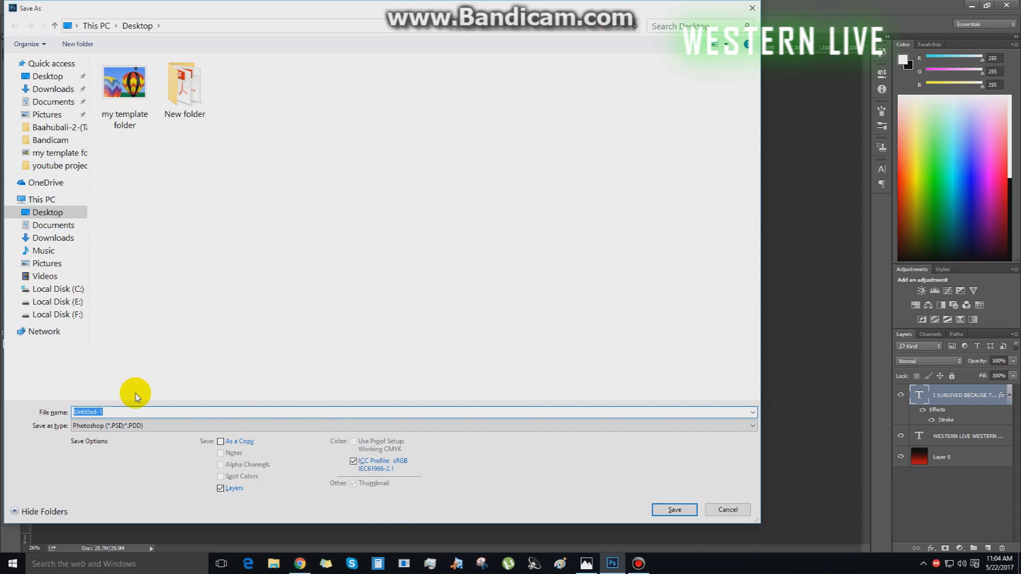
type("new")
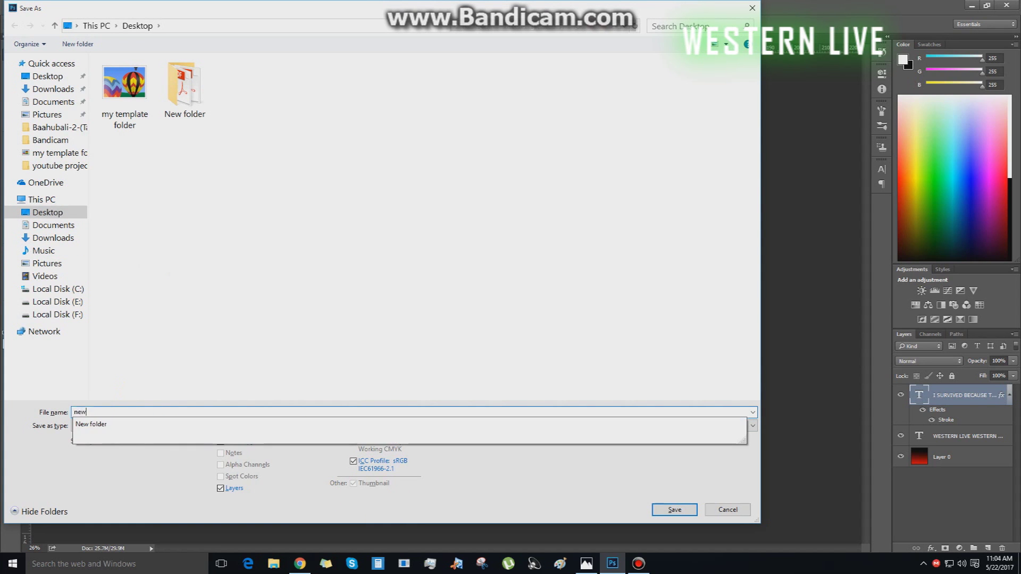
left_click(137, 392)
type("quo")
key("Return")
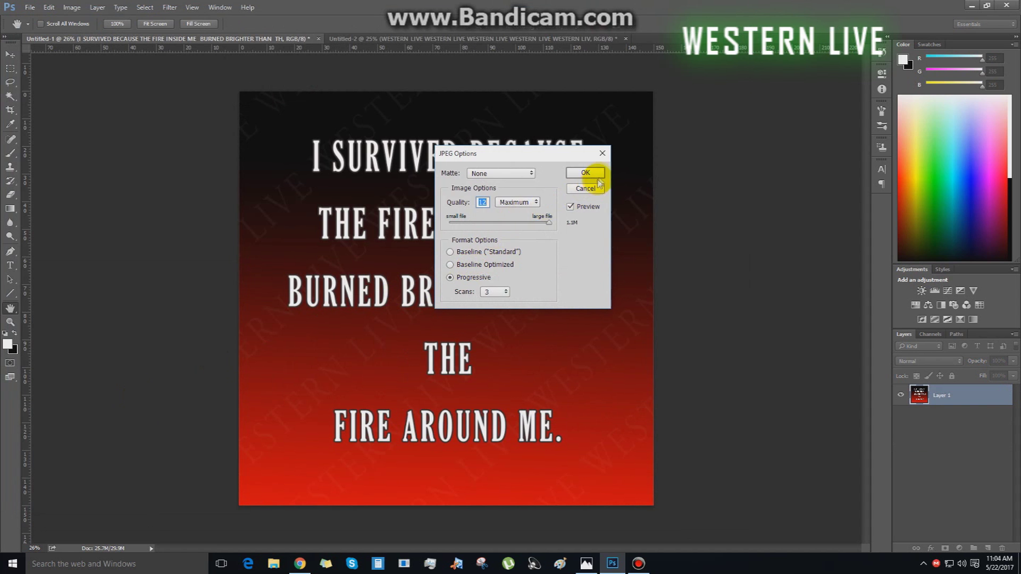
left_click(596, 175)
Switch to the desktop and open the exported new quotes image in Photos to check it
left_click(972, 6)
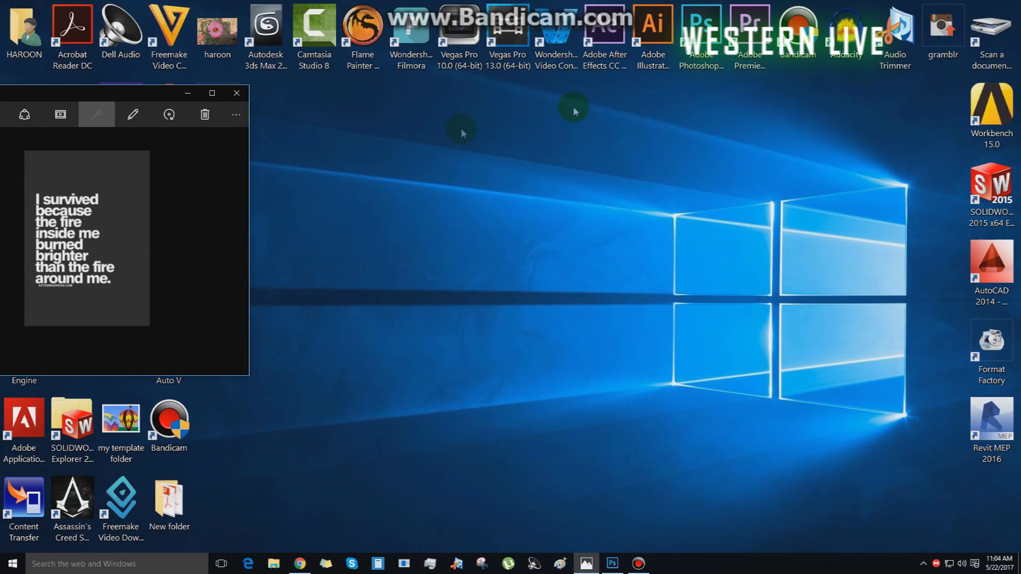
left_click(236, 93)
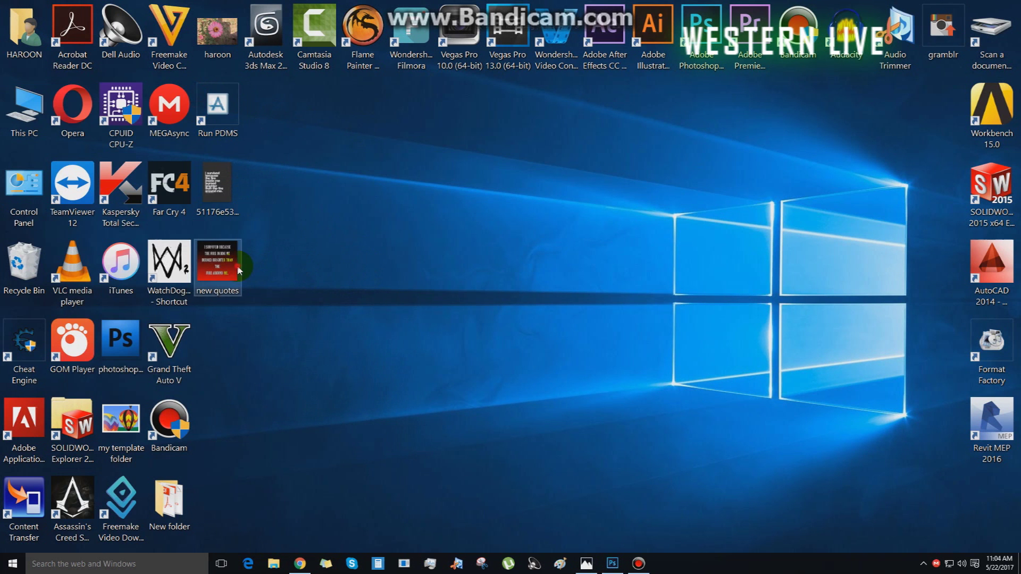
double_click(238, 270)
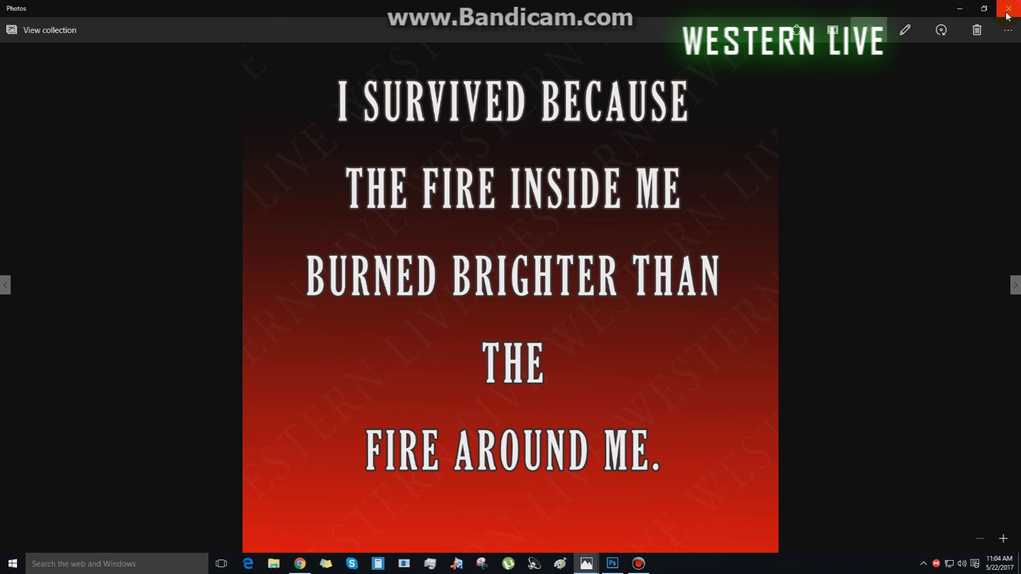
left_click(984, 8)
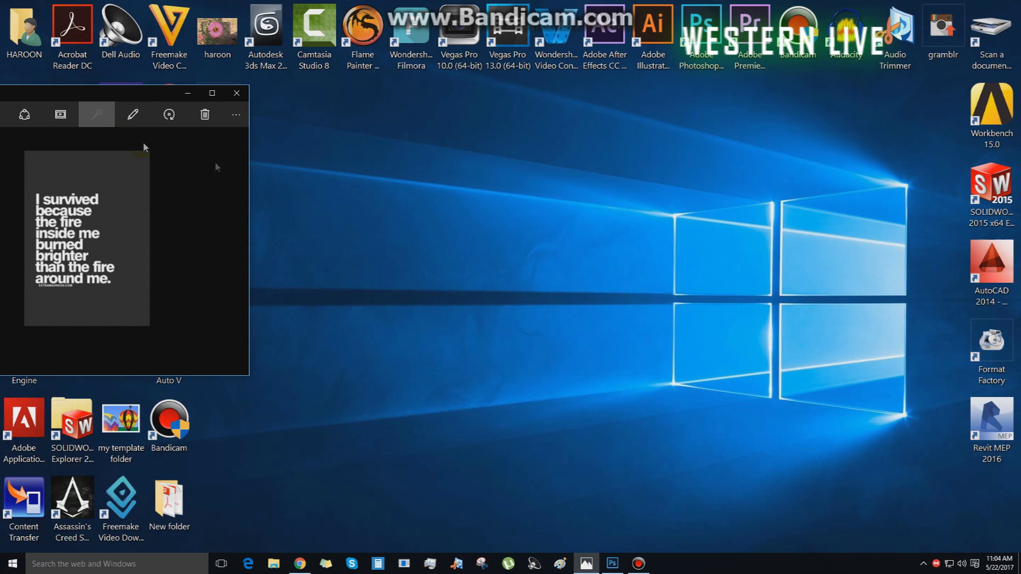
Close the reference quote image in Photos and switch back to Photoshop
left_click(237, 94)
right_click(359, 328)
left_click(388, 360)
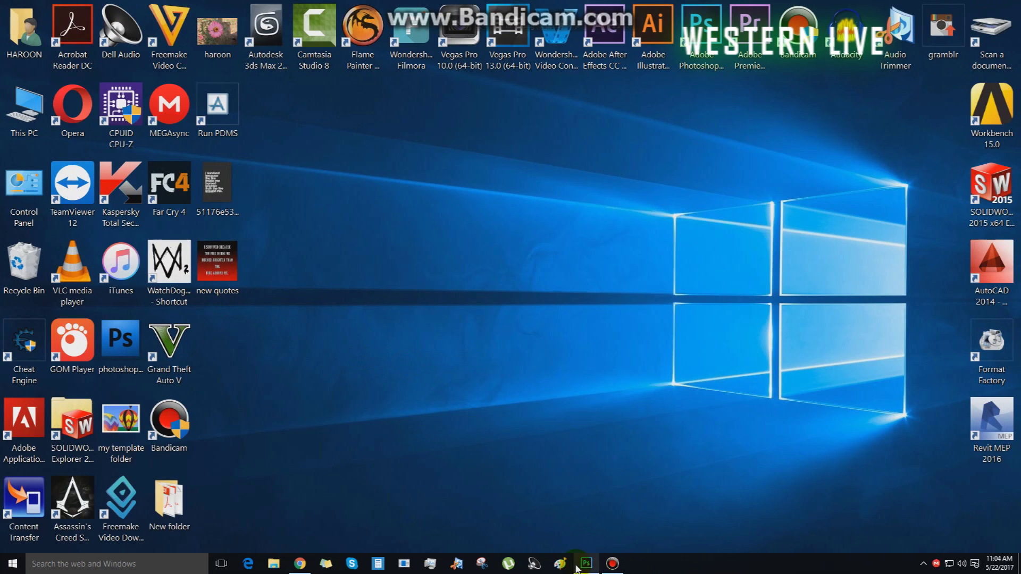
left_click(586, 563)
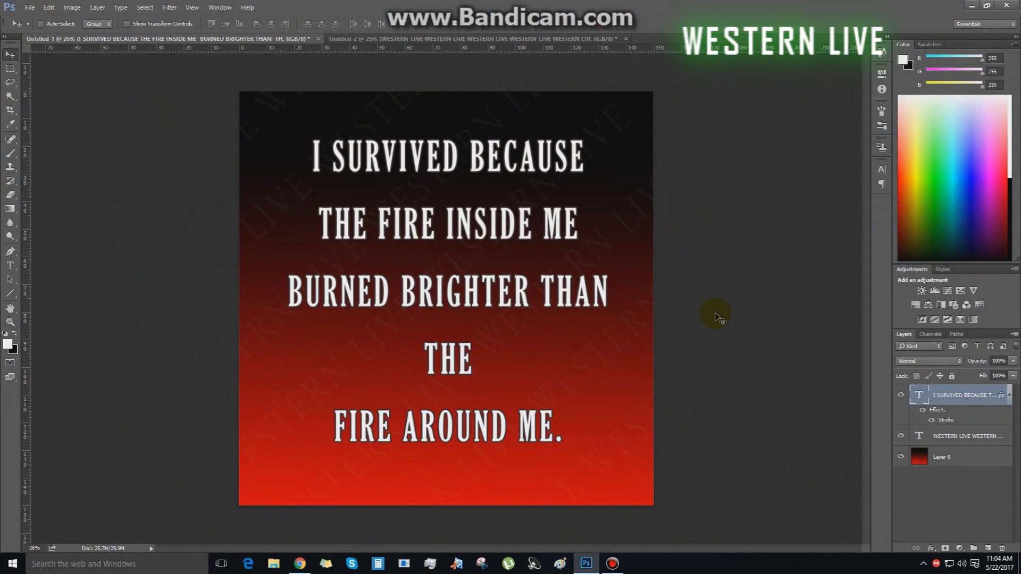